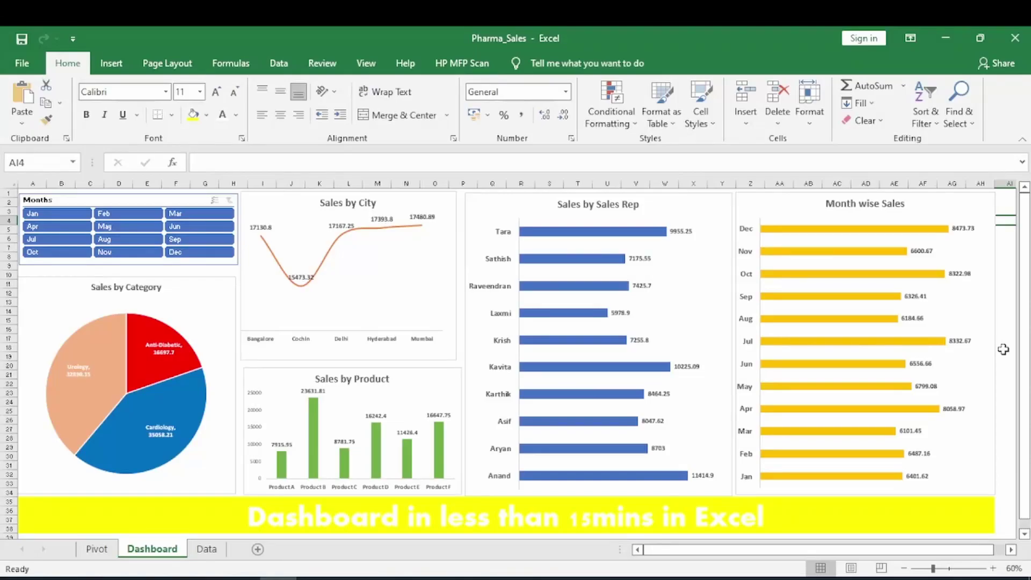
Filter the dashboard charts by single months in the Months slicer: Feb, Sep, Aug, Nov, then Oct
click(126, 214)
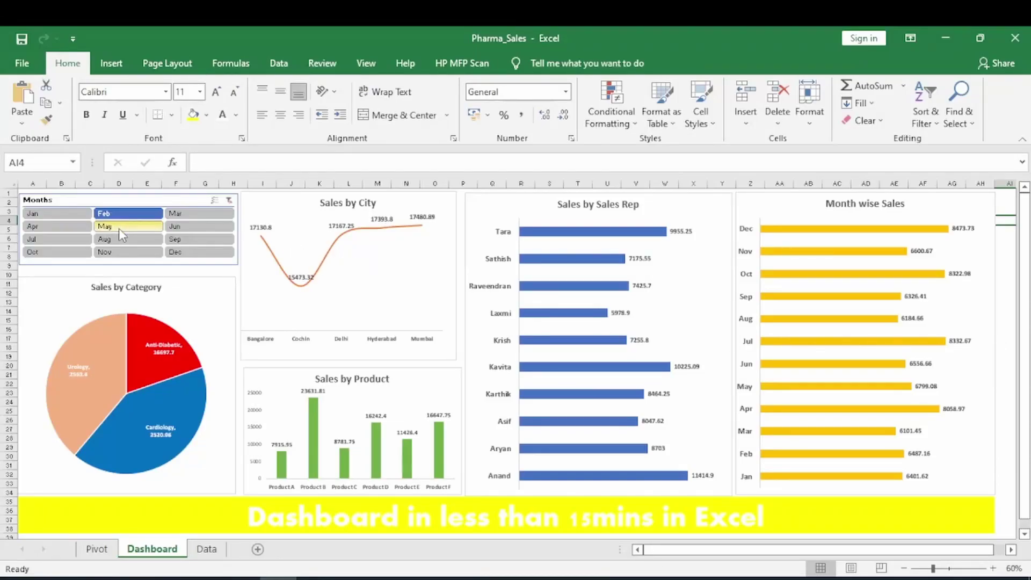
click(197, 238)
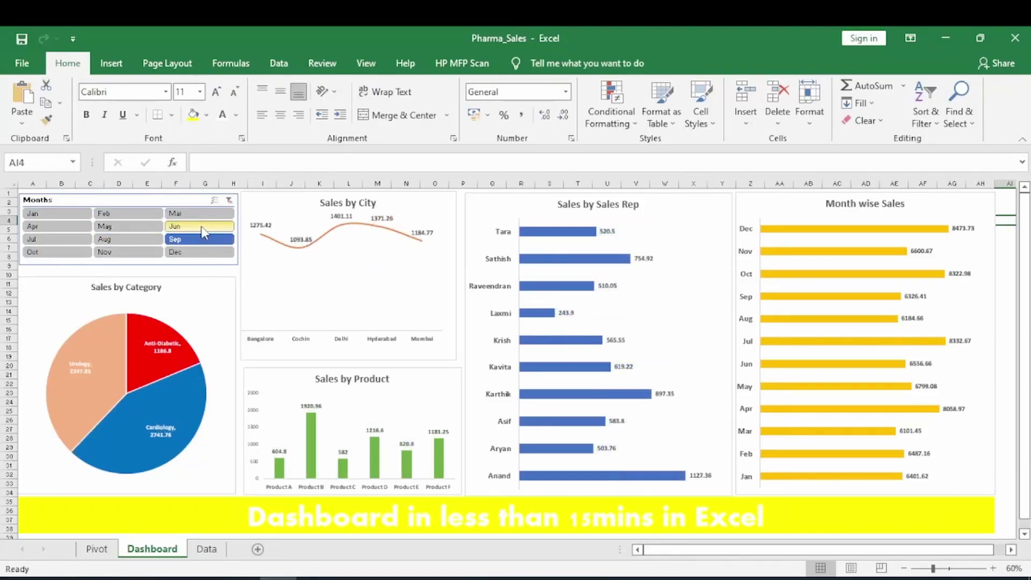
click(129, 239)
click(128, 252)
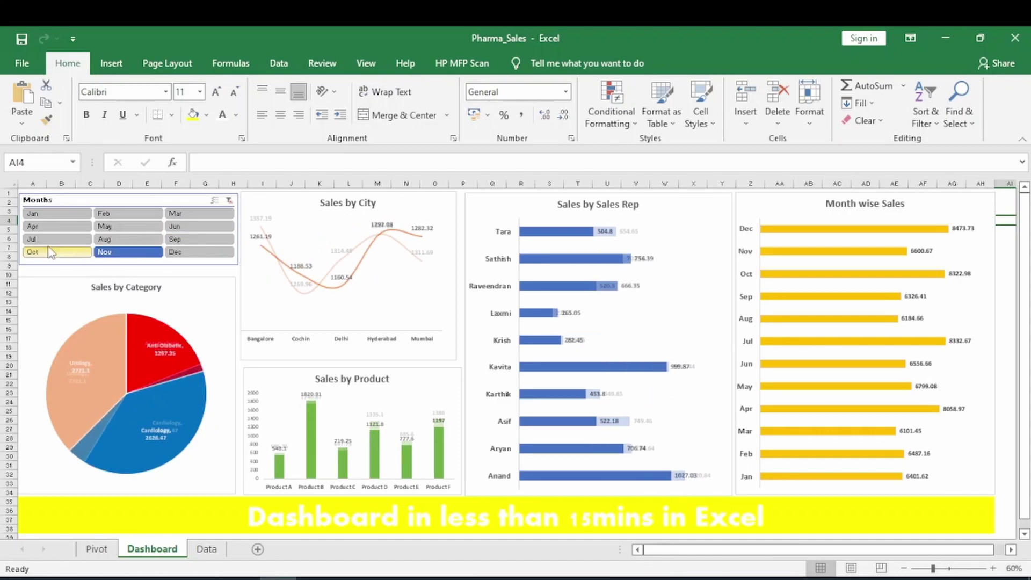
click(50, 252)
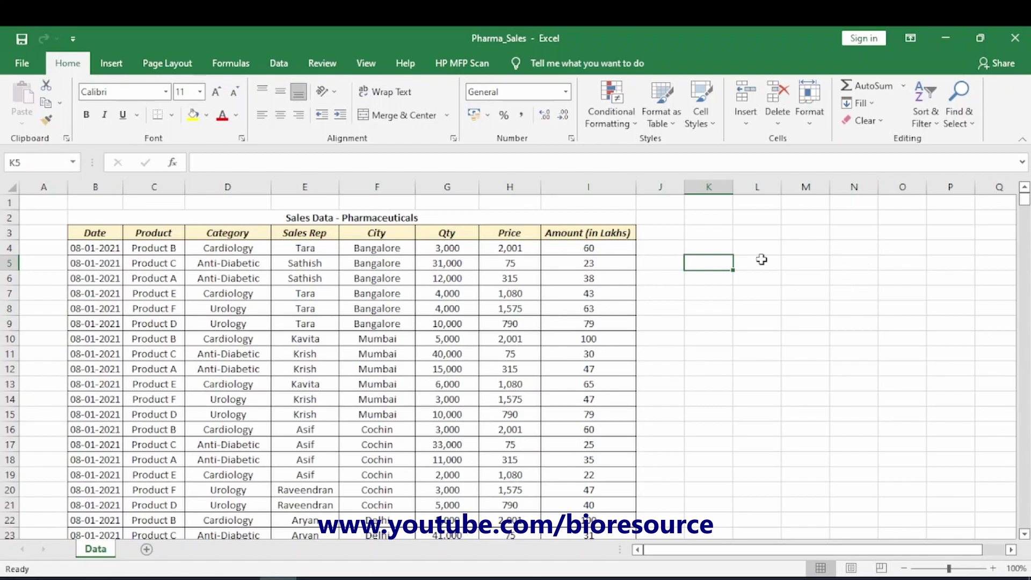
drag(106, 217, 481, 471)
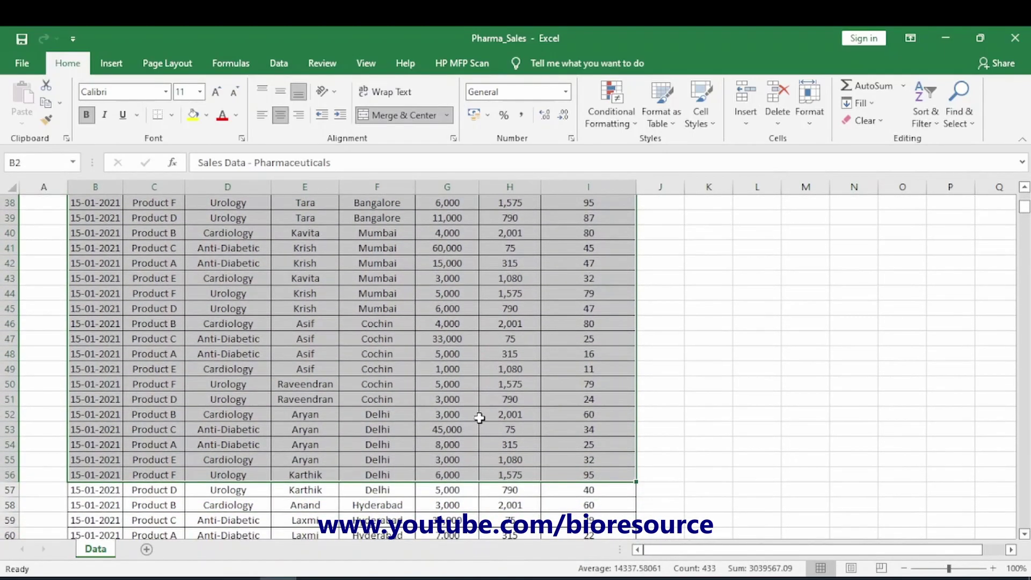
scroll(490, 398, up, 12)
click(734, 306)
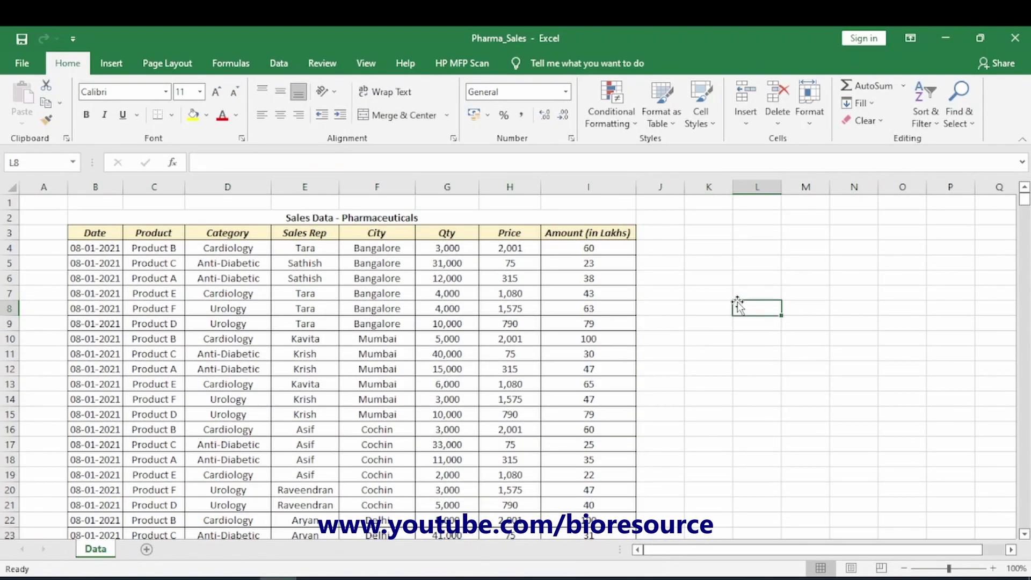
drag(97, 218, 408, 415)
click(672, 304)
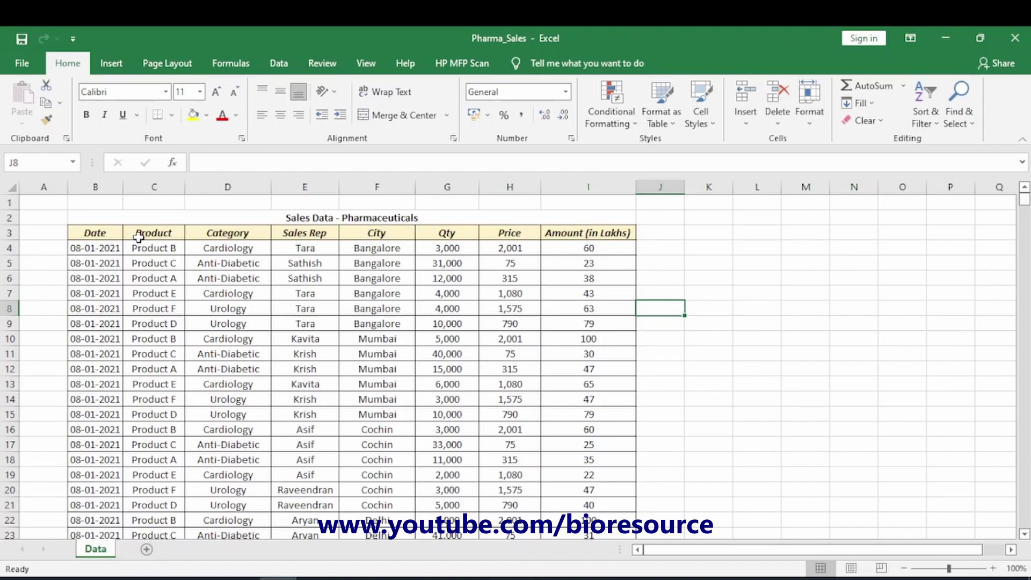
drag(138, 236, 142, 354)
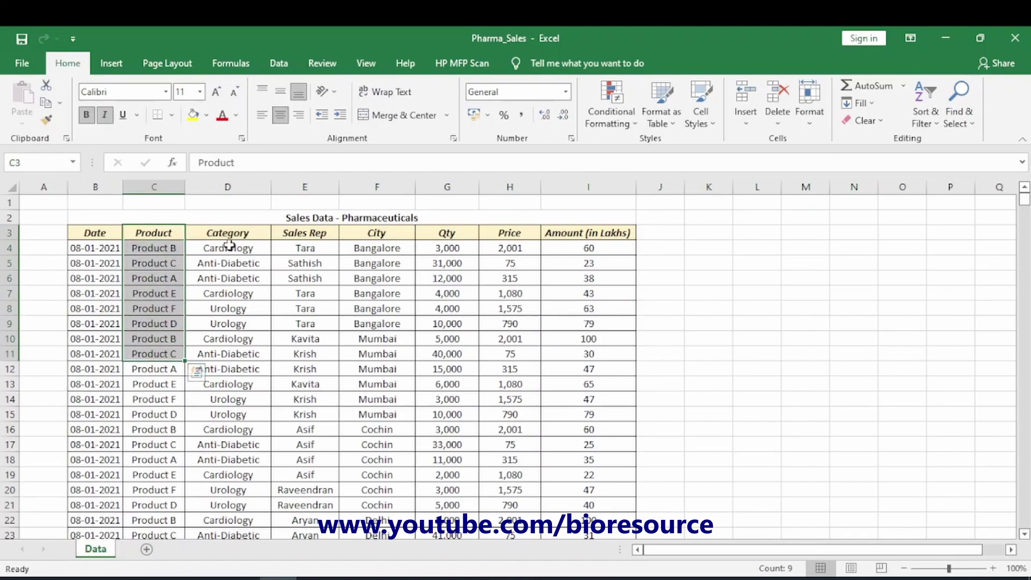
drag(231, 233, 240, 385)
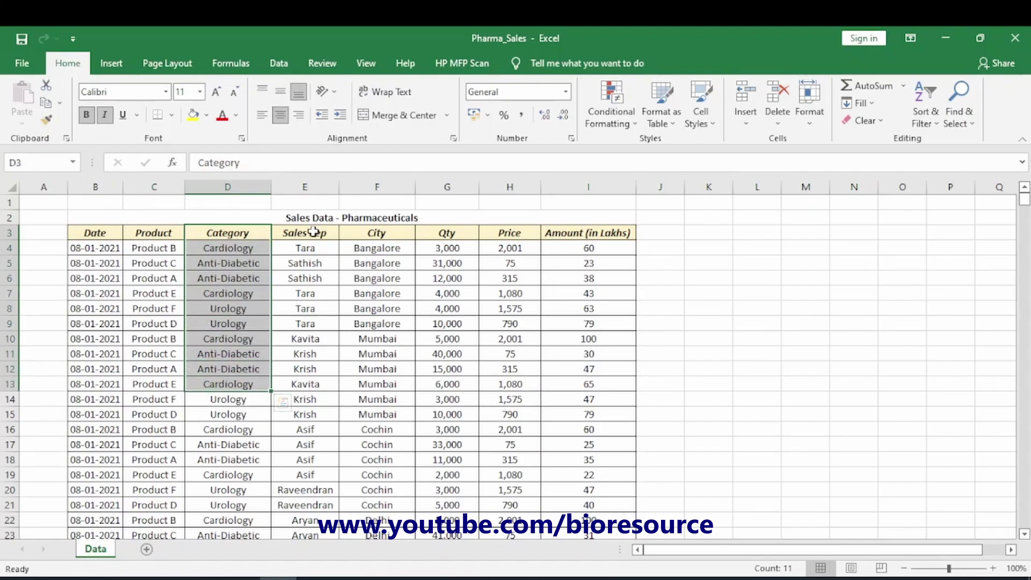
drag(314, 231, 307, 368)
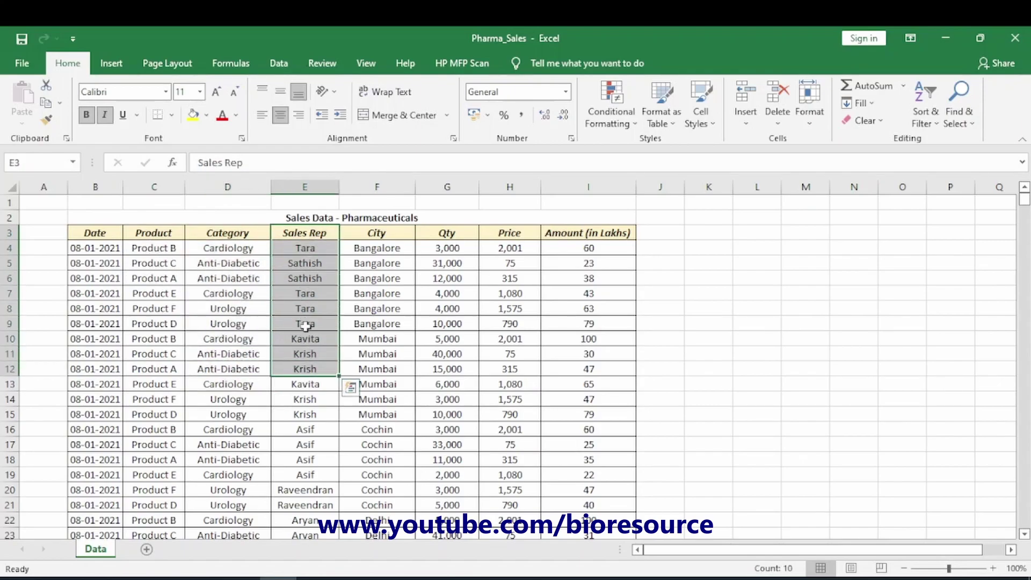
scroll(325, 257, down, 3)
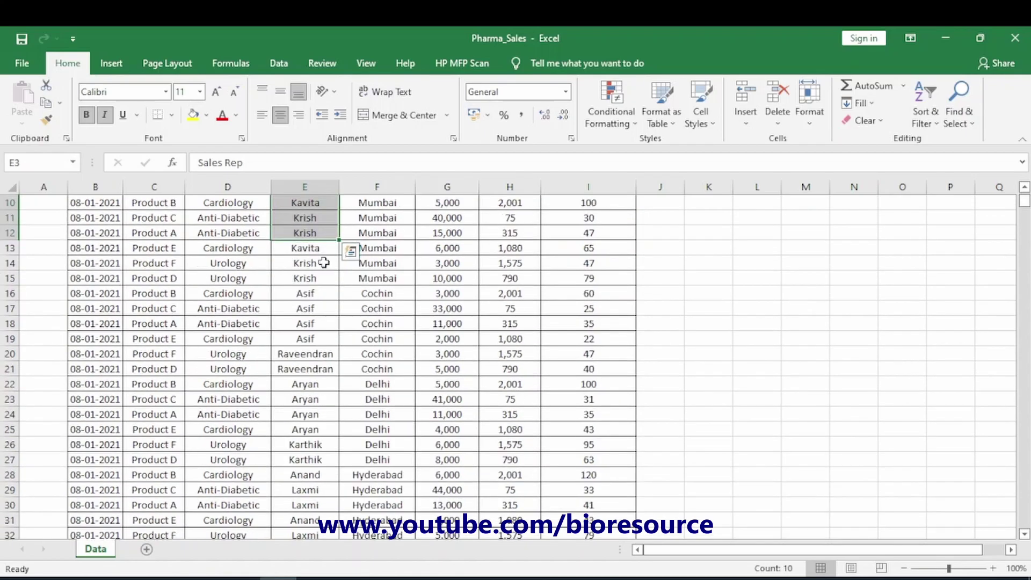
scroll(325, 259, up, 3)
click(383, 230)
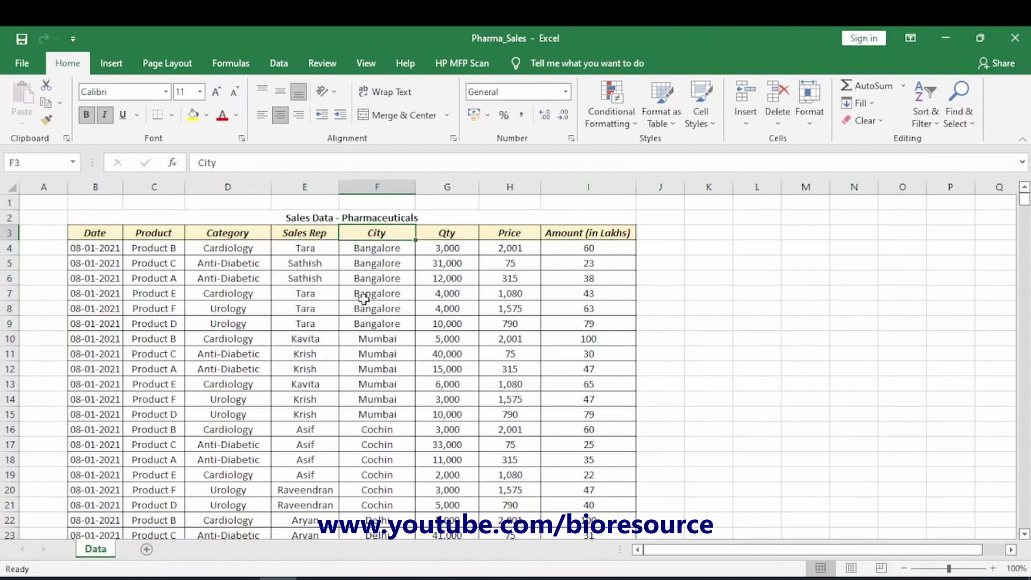
click(450, 235)
click(510, 235)
click(575, 232)
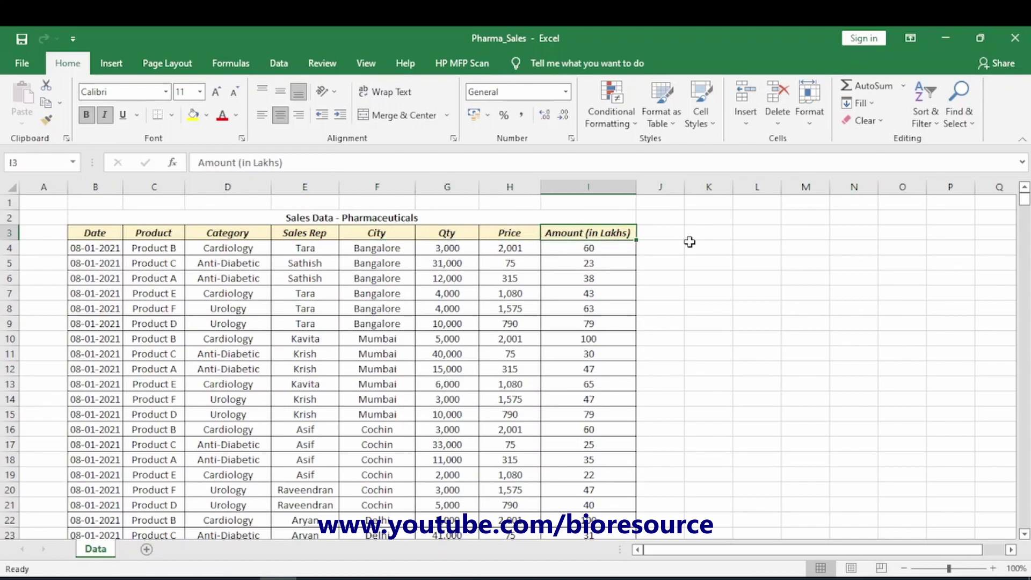
click(690, 242)
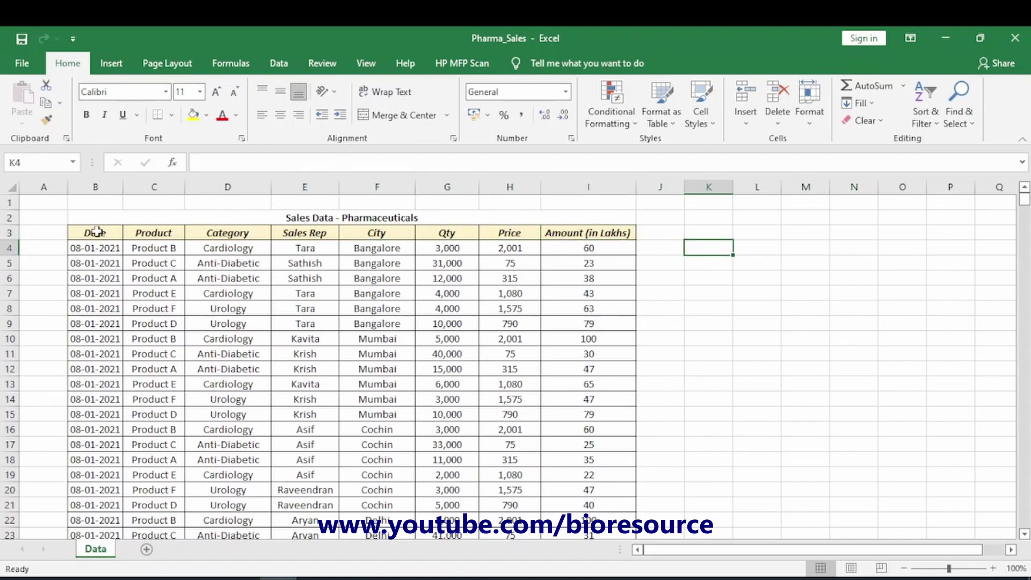
drag(96, 232, 555, 502)
click(749, 412)
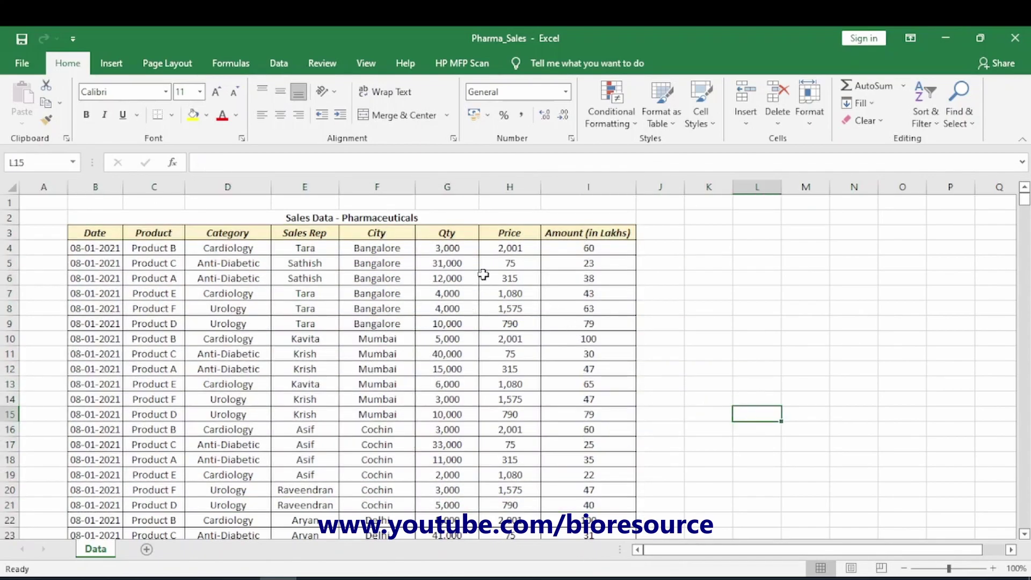
click(108, 234)
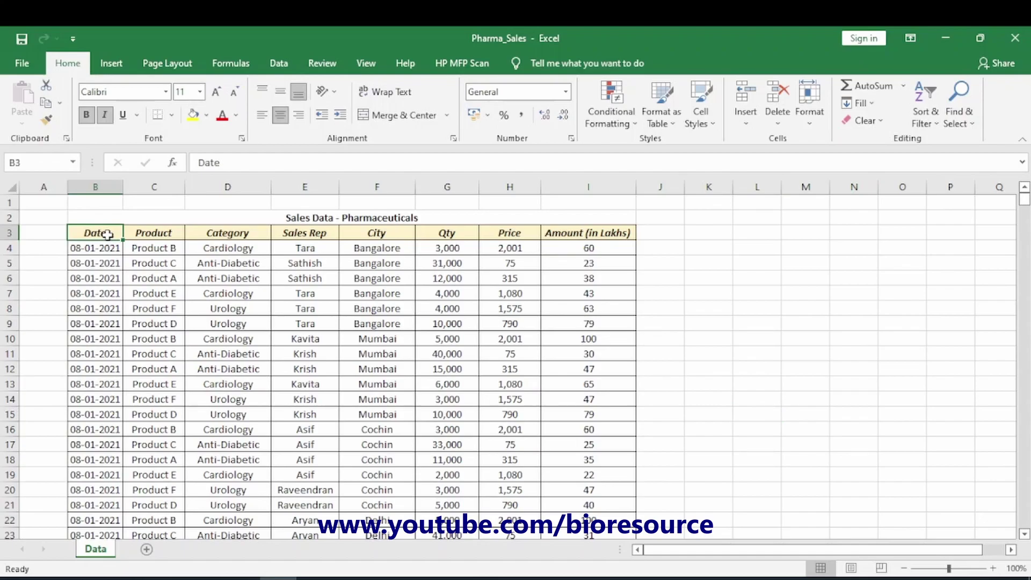
Insert a pivot table on a new sheet with City in Rows and Amount (in Lakhs) summed in Values
click(111, 64)
click(22, 106)
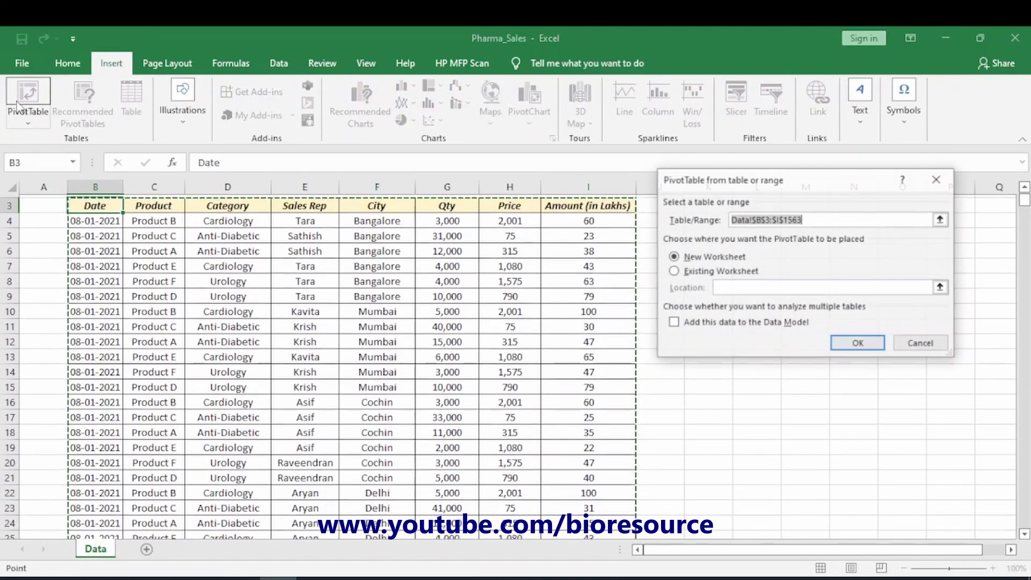
click(849, 344)
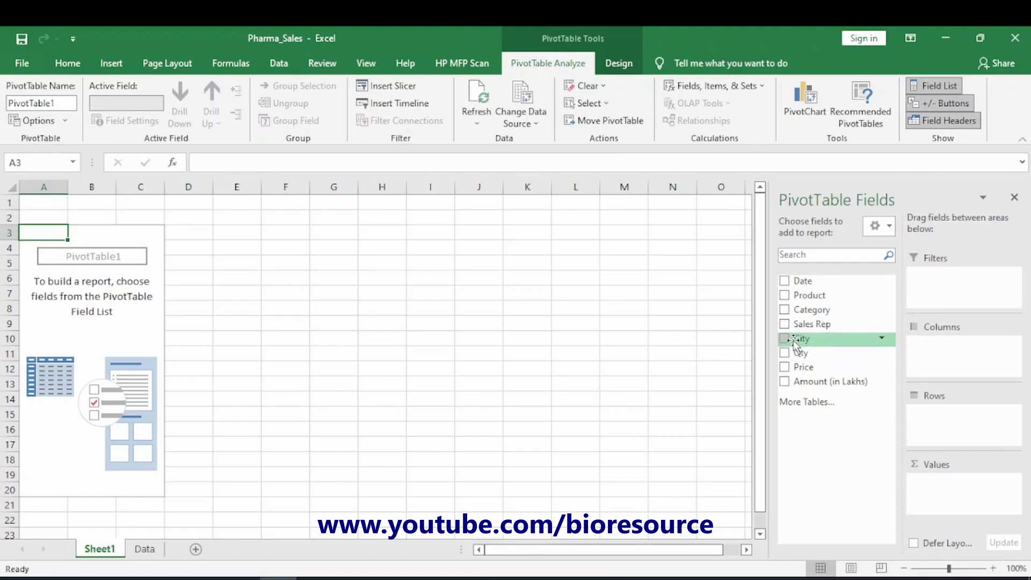
drag(796, 346, 962, 414)
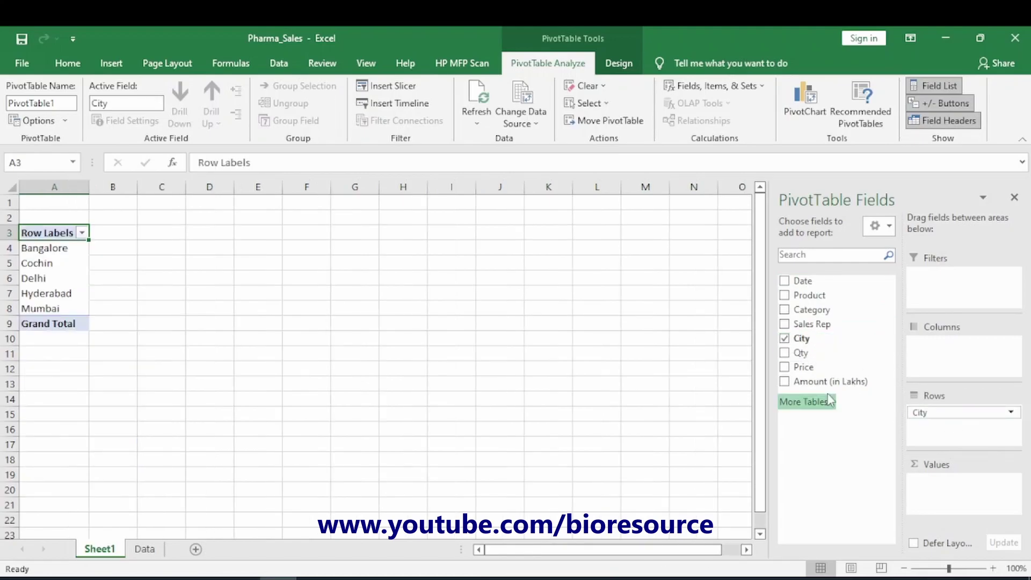
drag(791, 388, 964, 502)
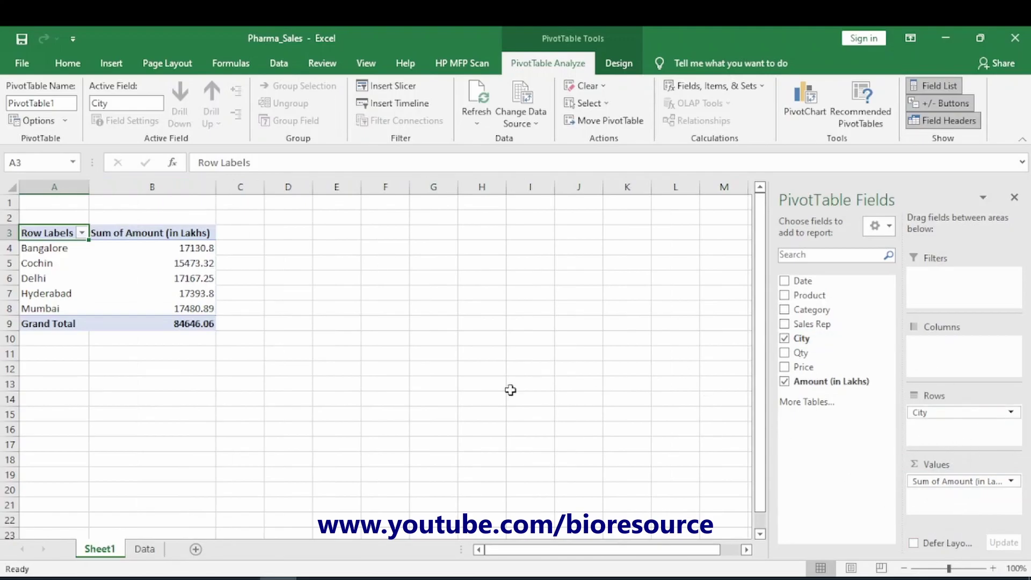
click(302, 340)
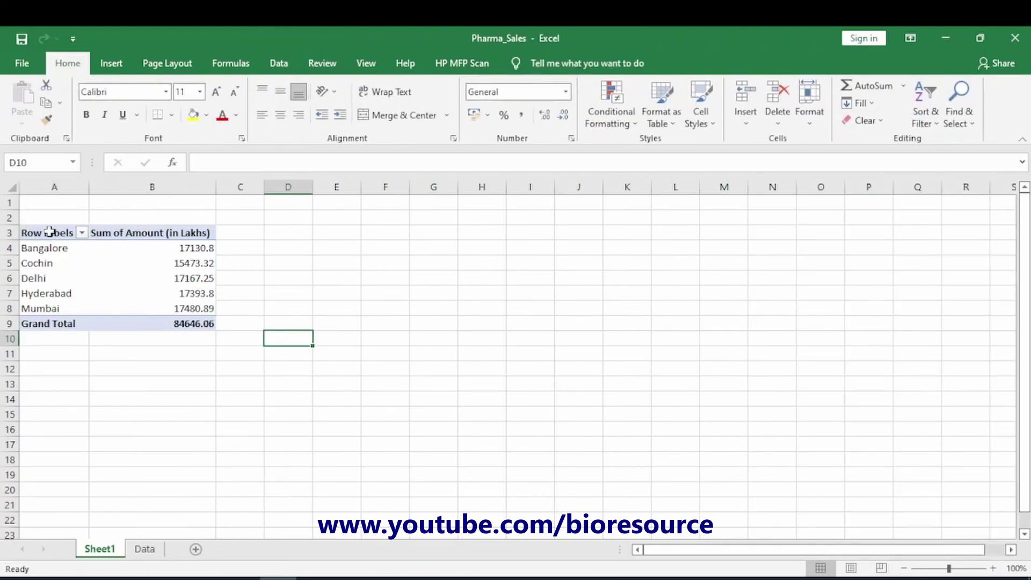
Copy the City pivot to D3 and switch its rows from City to Category
drag(50, 232, 180, 323)
key(ctrl+c)
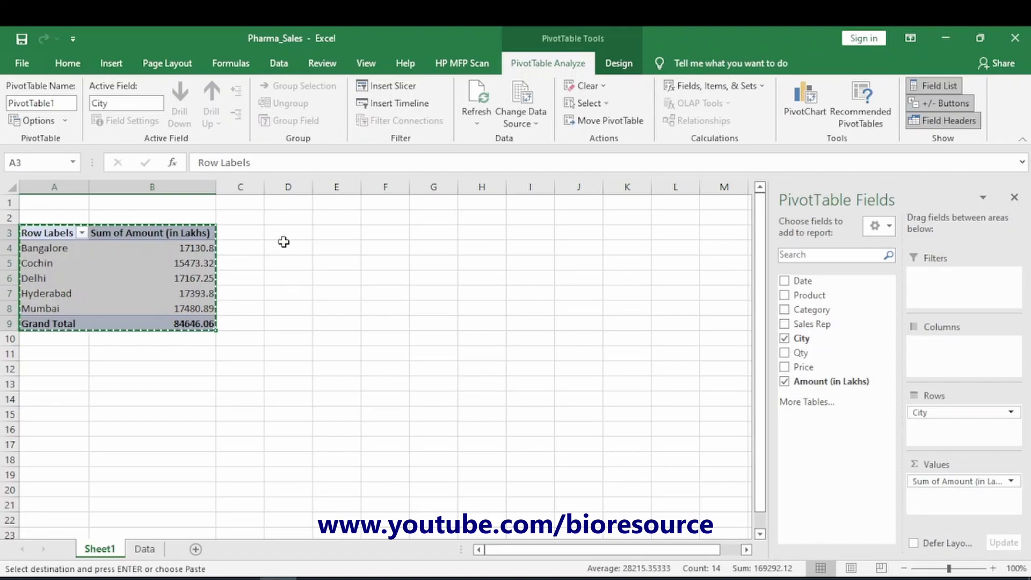
click(284, 242)
key(ctrl+v)
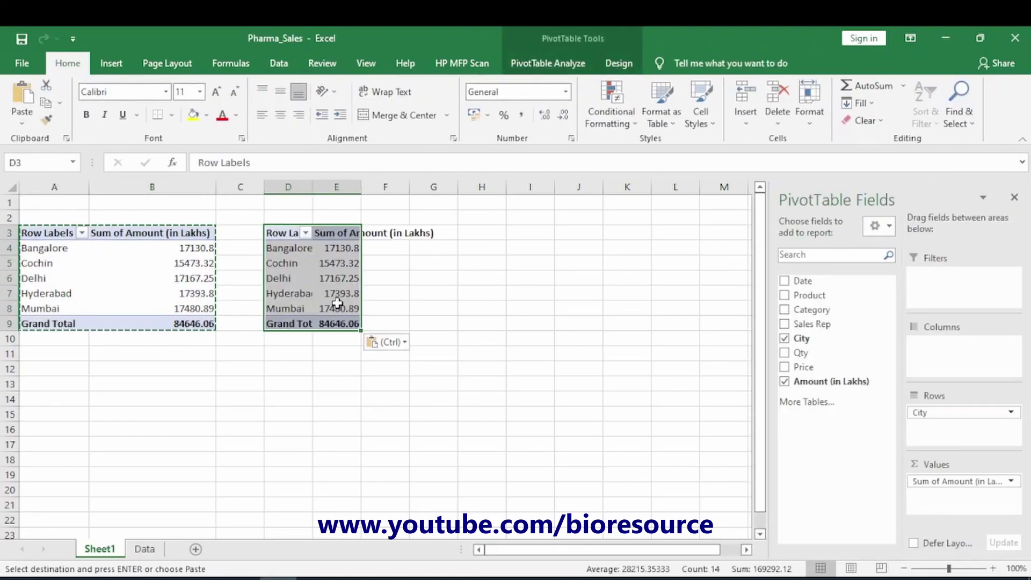
click(785, 339)
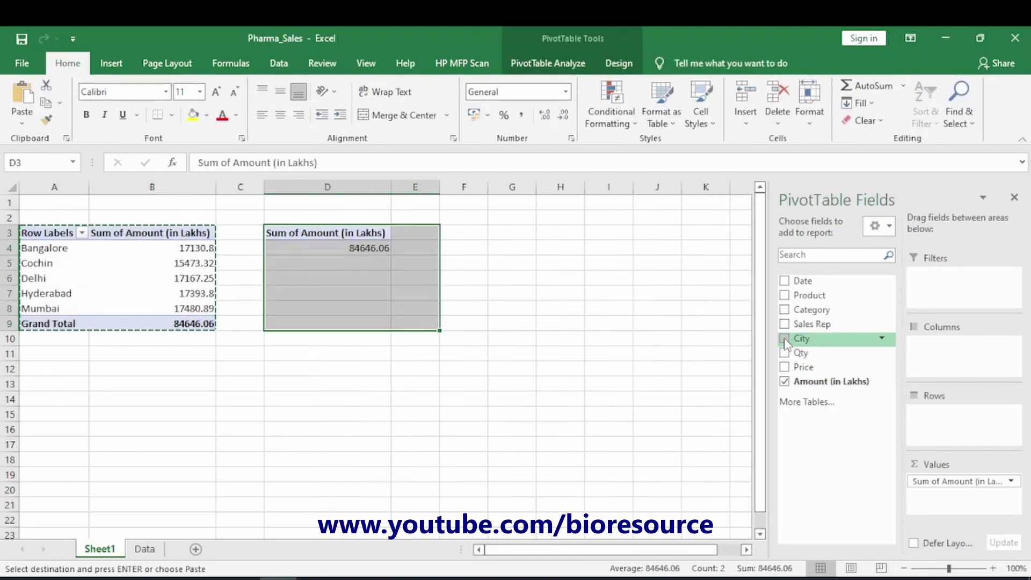
click(785, 310)
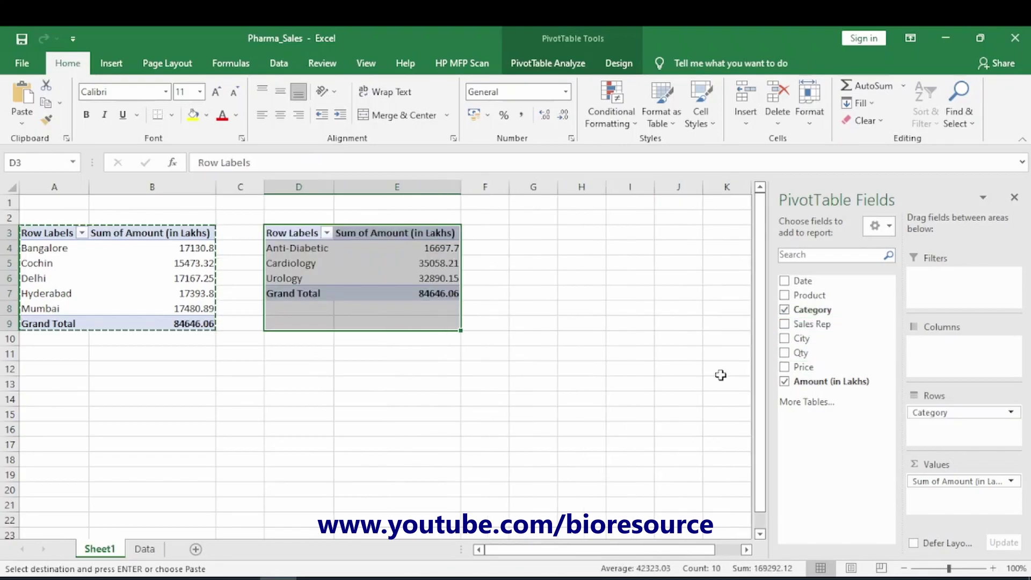
click(424, 340)
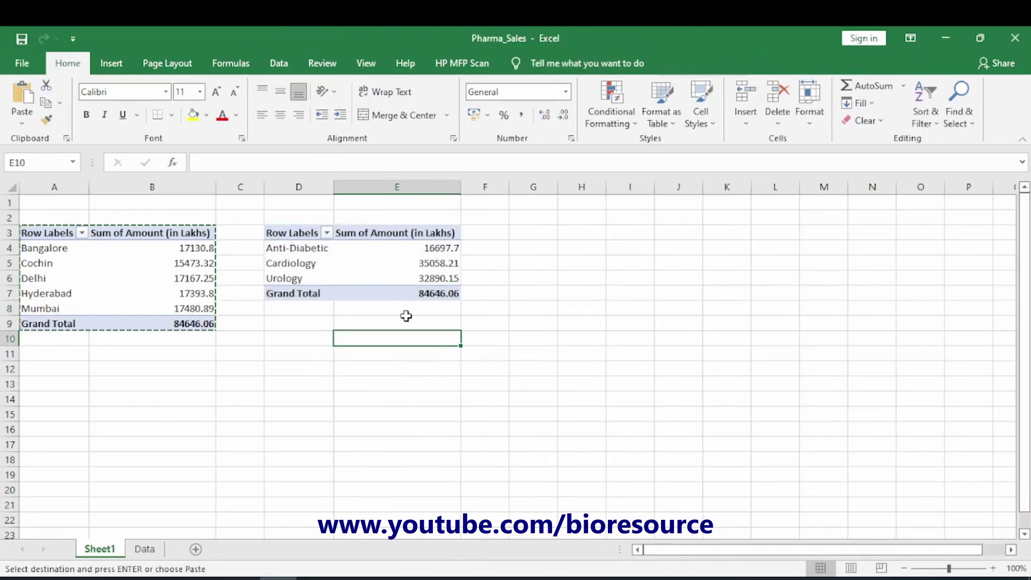
Paste another pivot copy at G3 and switch its rows from City to Product
click(513, 233)
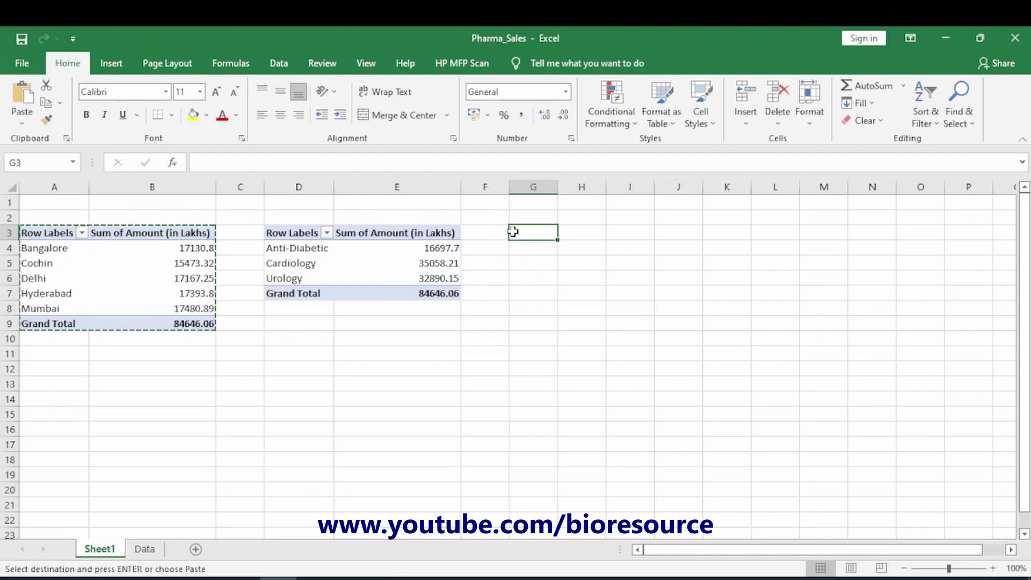
key(ctrl+v)
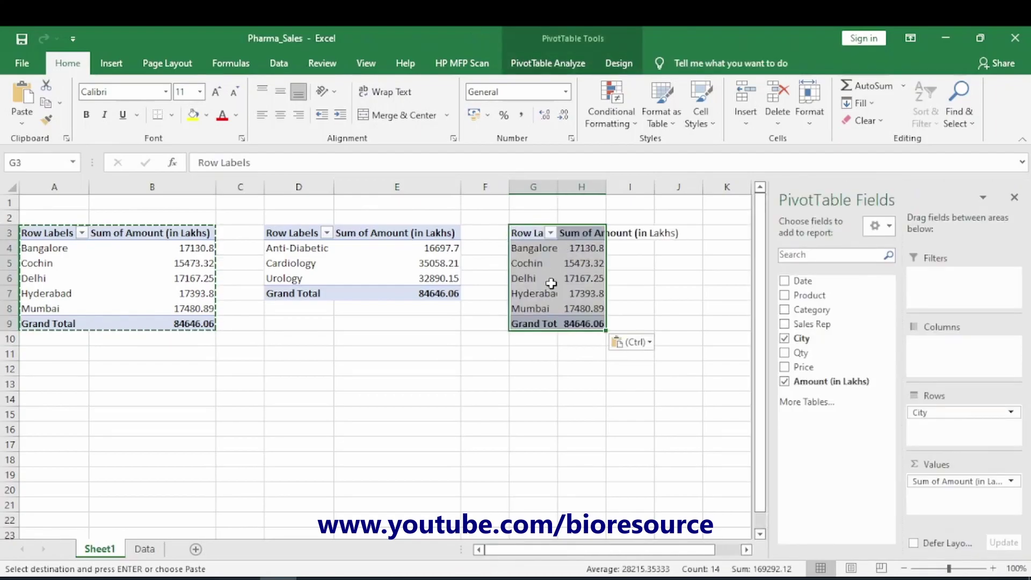
click(785, 339)
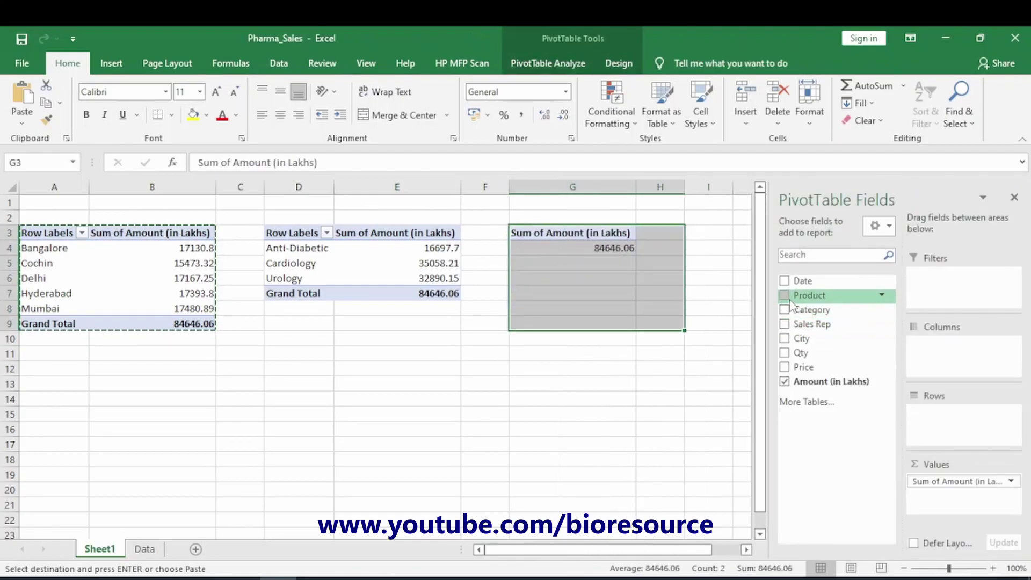
drag(793, 301, 922, 419)
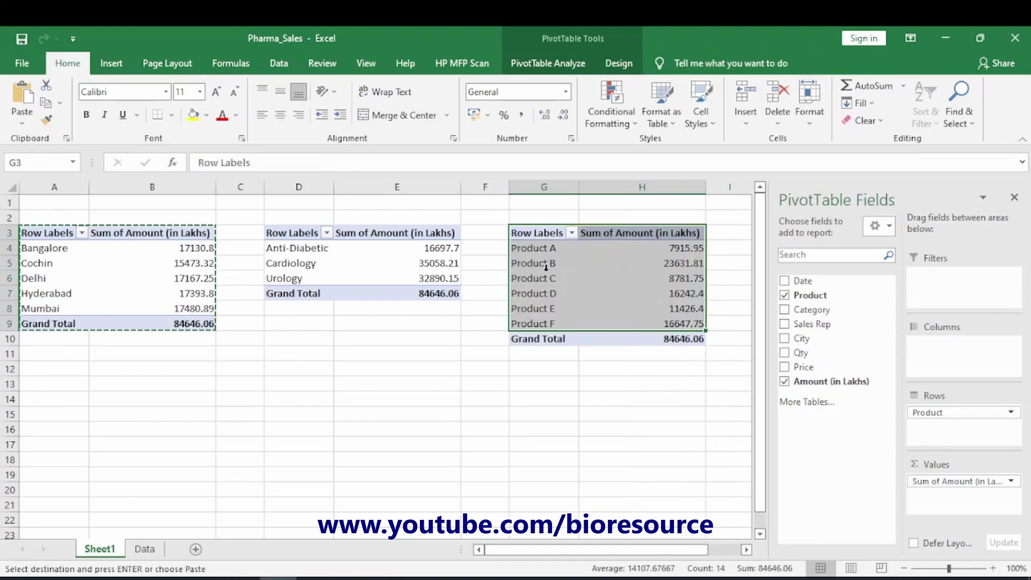
click(677, 408)
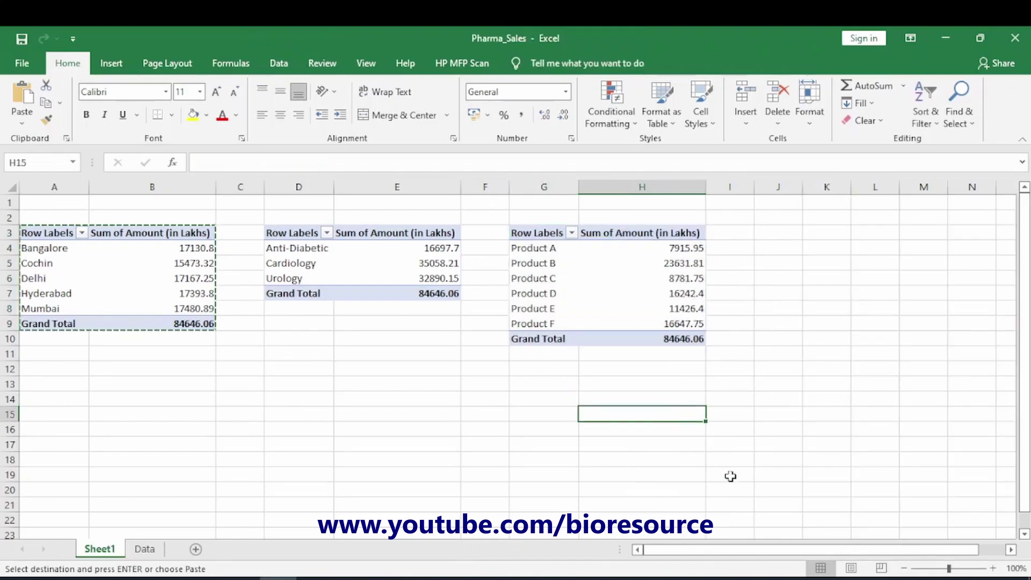
Paste the City pivot at J3 and replace City with Date to list sales by month
click(763, 236)
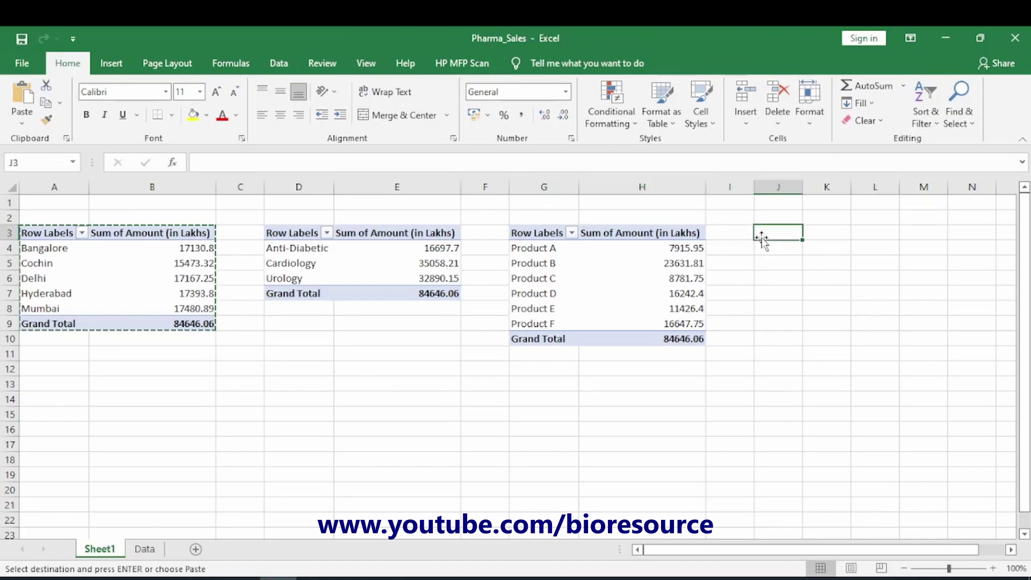
key(ctrl+v)
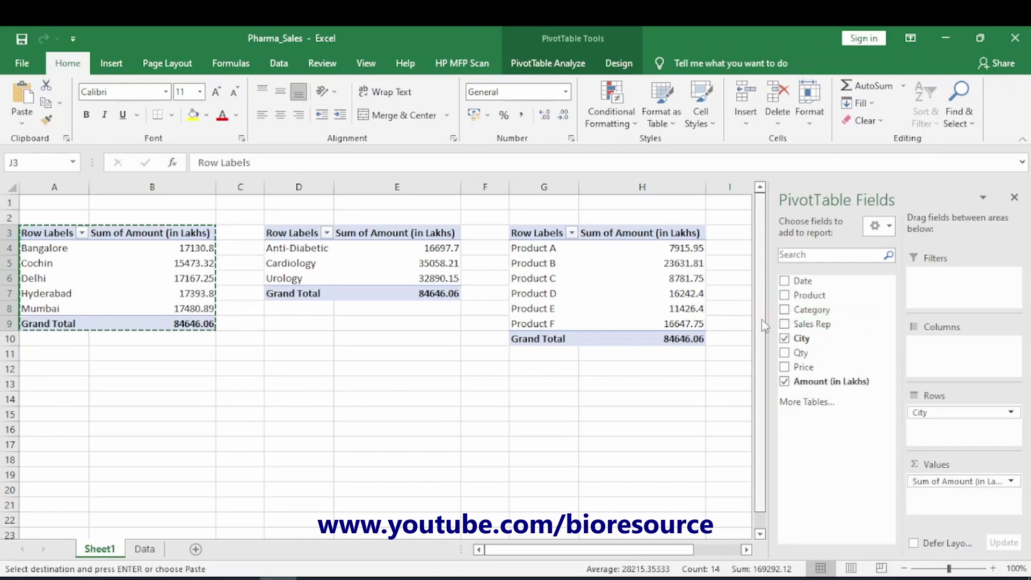
drag(630, 550, 701, 552)
click(786, 341)
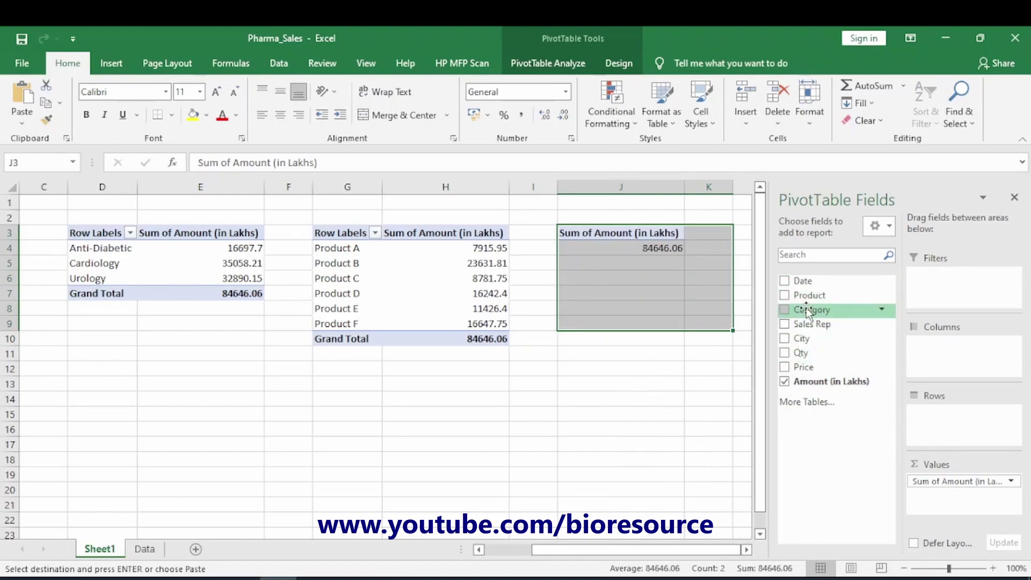
drag(804, 283, 838, 442)
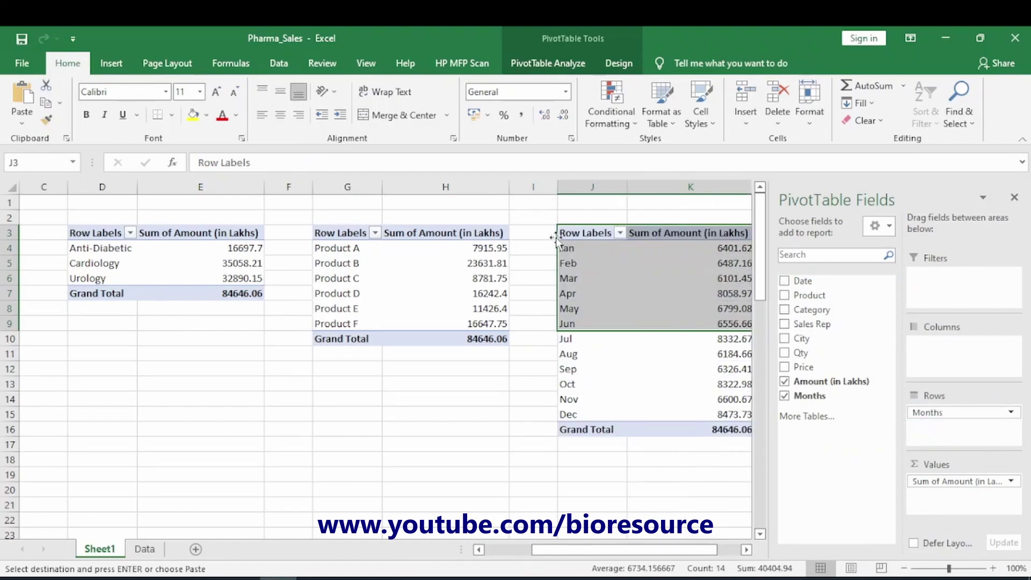
click(496, 442)
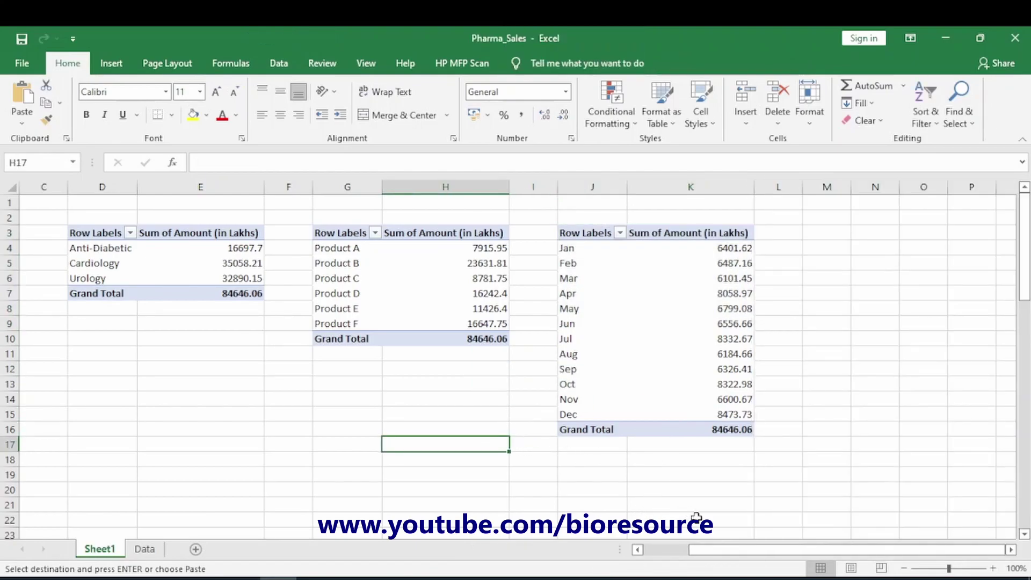
Paste another City pivot at M3 and replace City with Sales Rep
drag(726, 552, 744, 552)
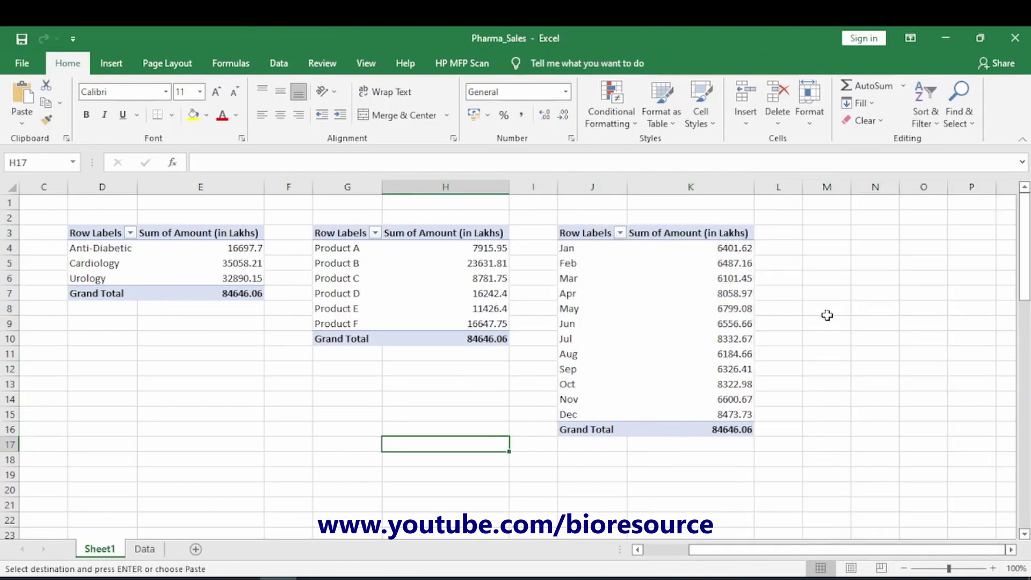
click(810, 238)
key(ctrl+v)
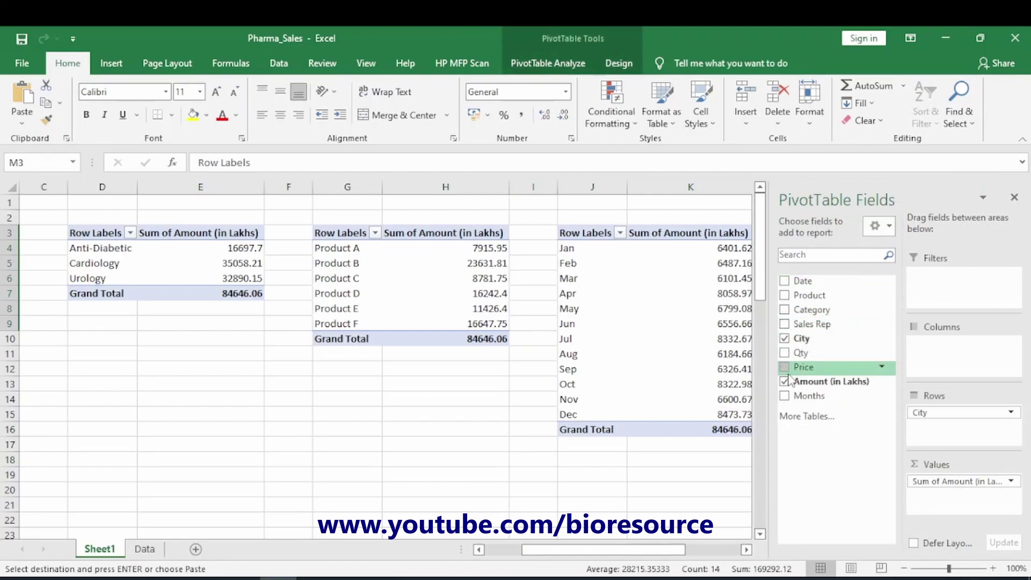
click(785, 338)
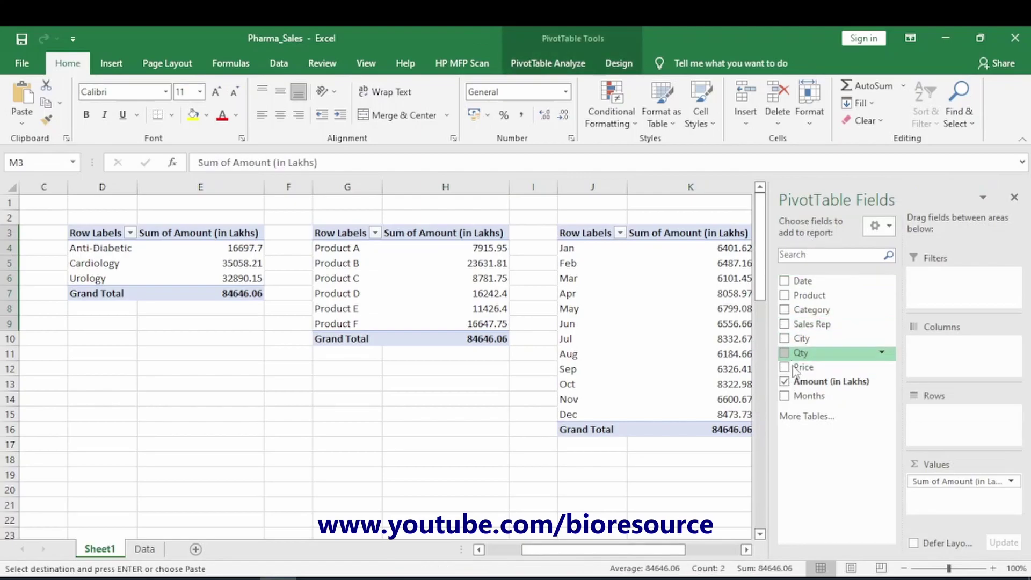
click(785, 326)
click(577, 490)
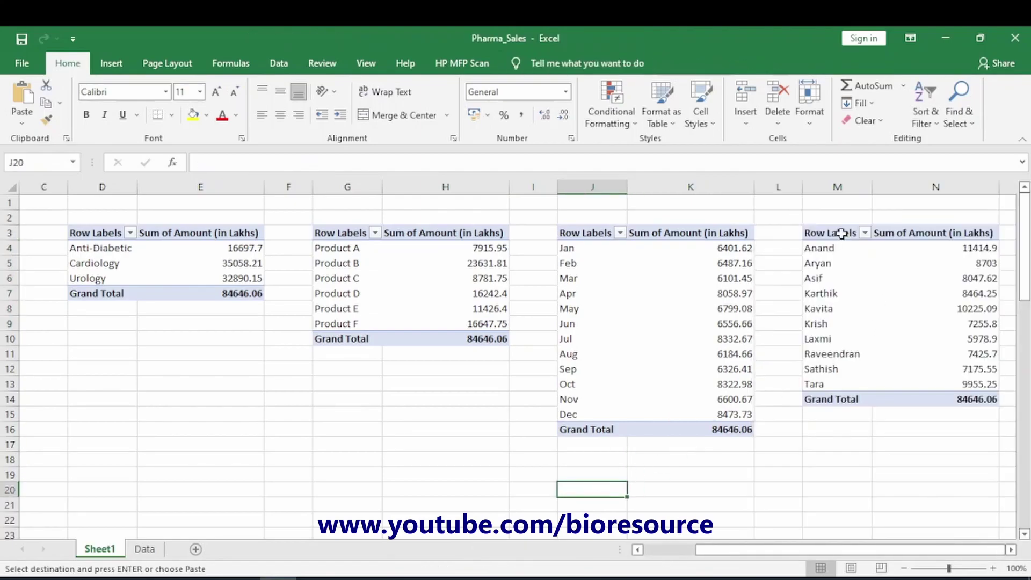
click(768, 461)
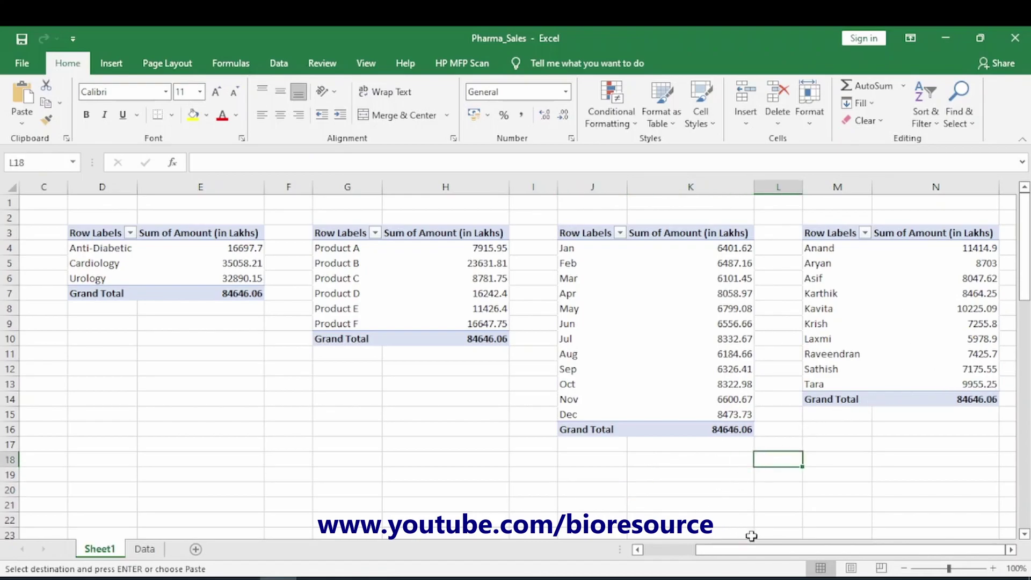
drag(750, 550, 647, 553)
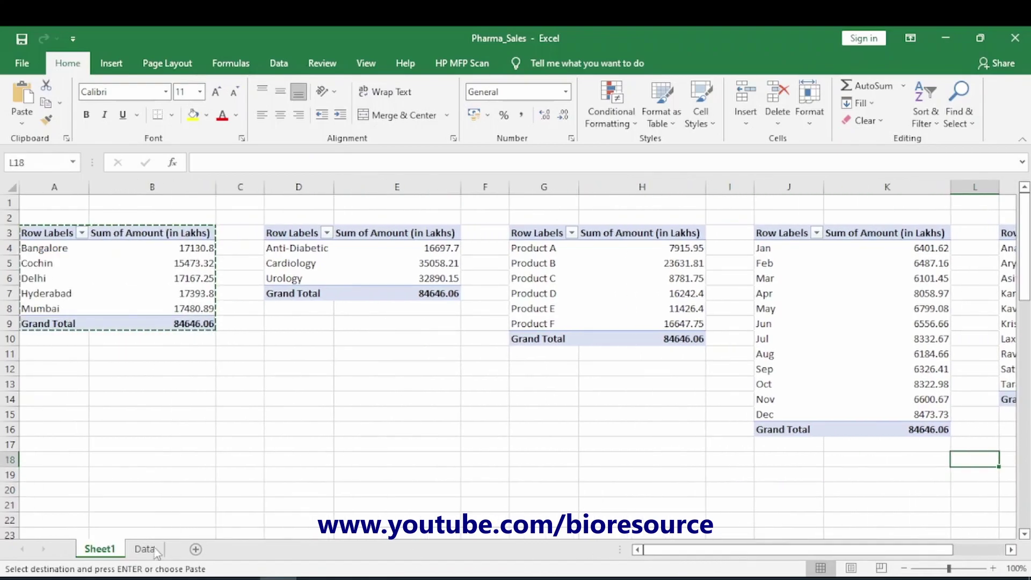
Rename the Sheet1 worksheet to Pivot
right_click(110, 559)
click(178, 414)
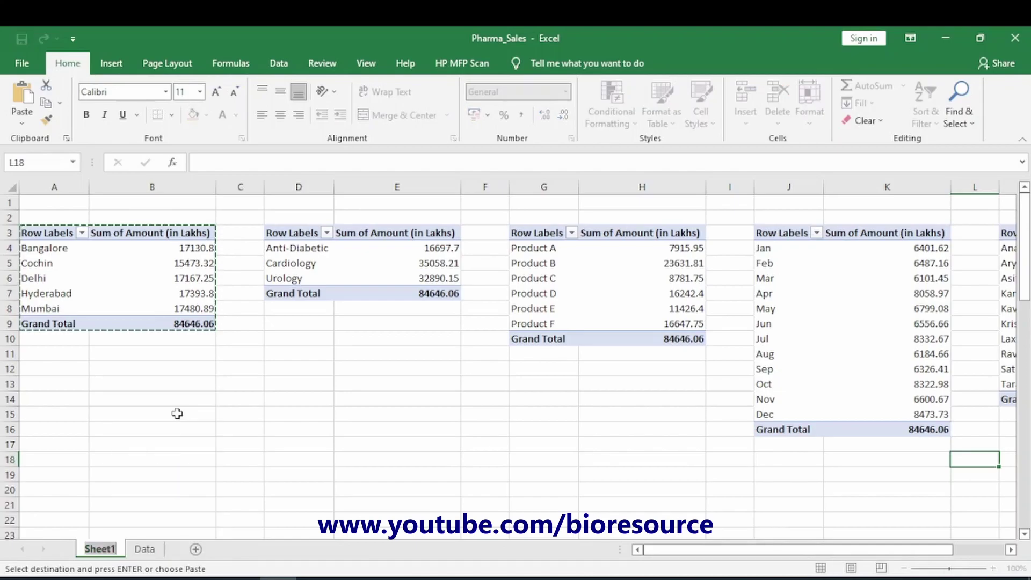
text(Pivot)
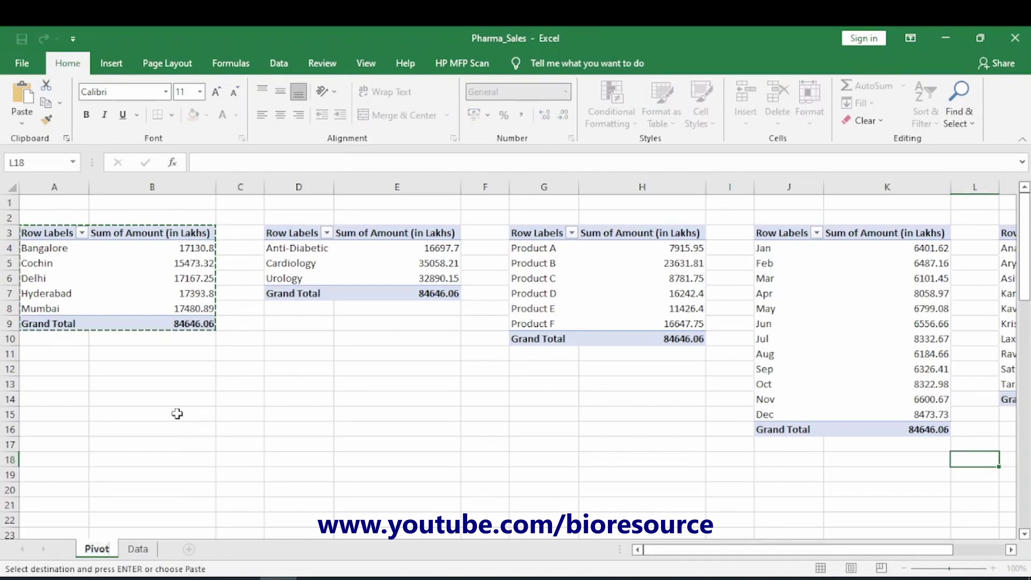
click(177, 414)
Check the Data sheet, return to the Pivot sheet and select the City pivot table
click(144, 548)
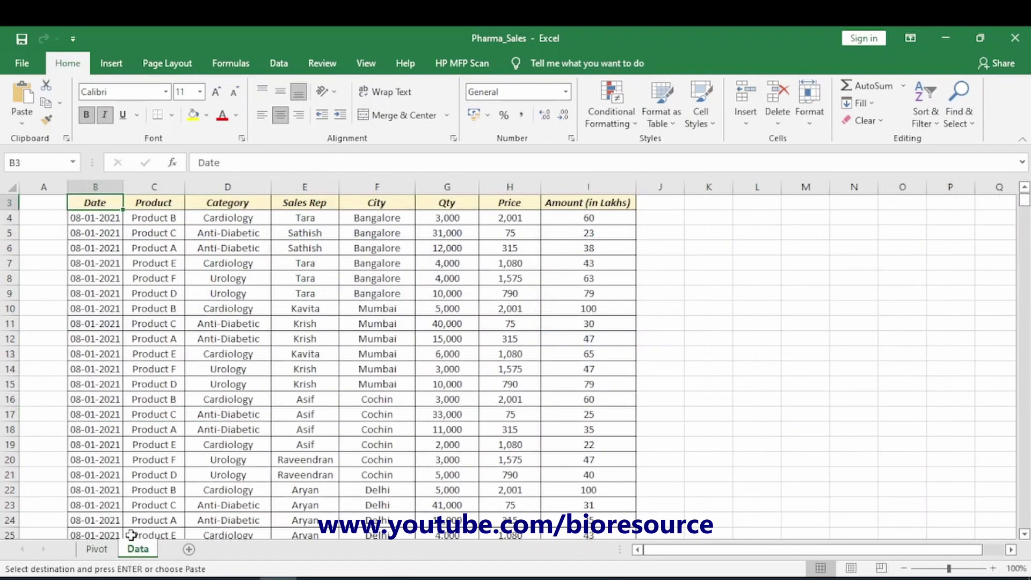
click(107, 549)
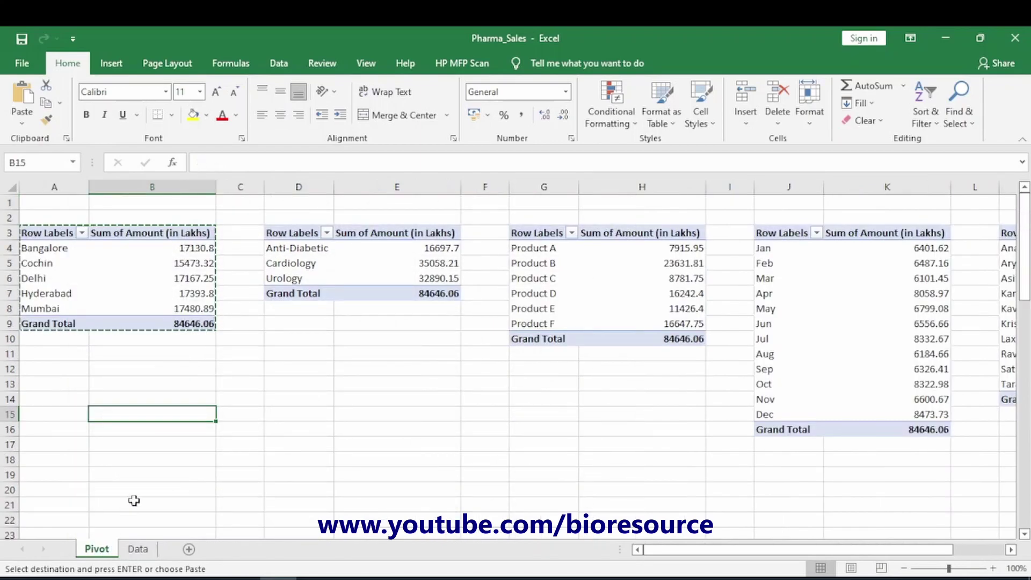
click(146, 463)
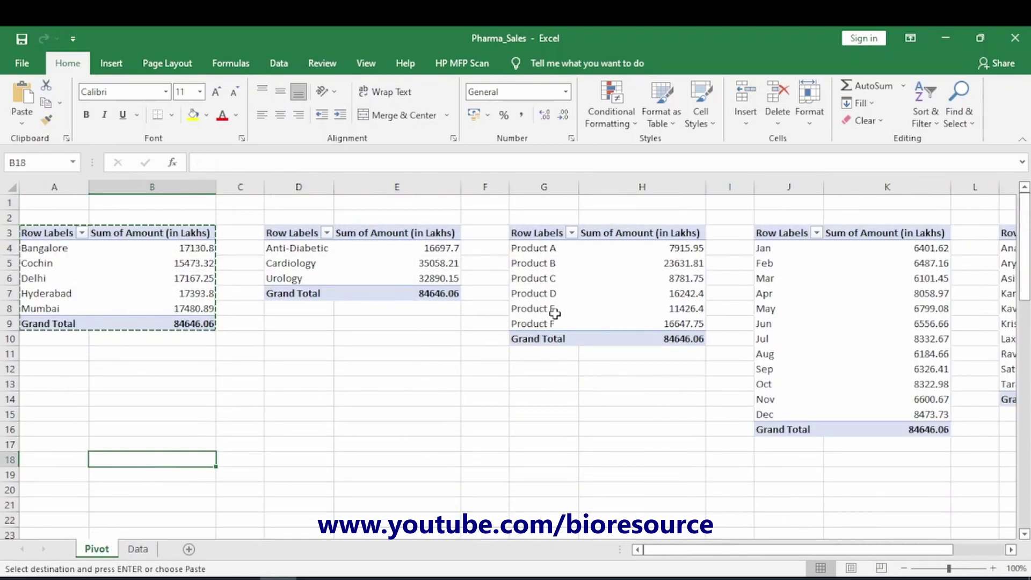
click(301, 425)
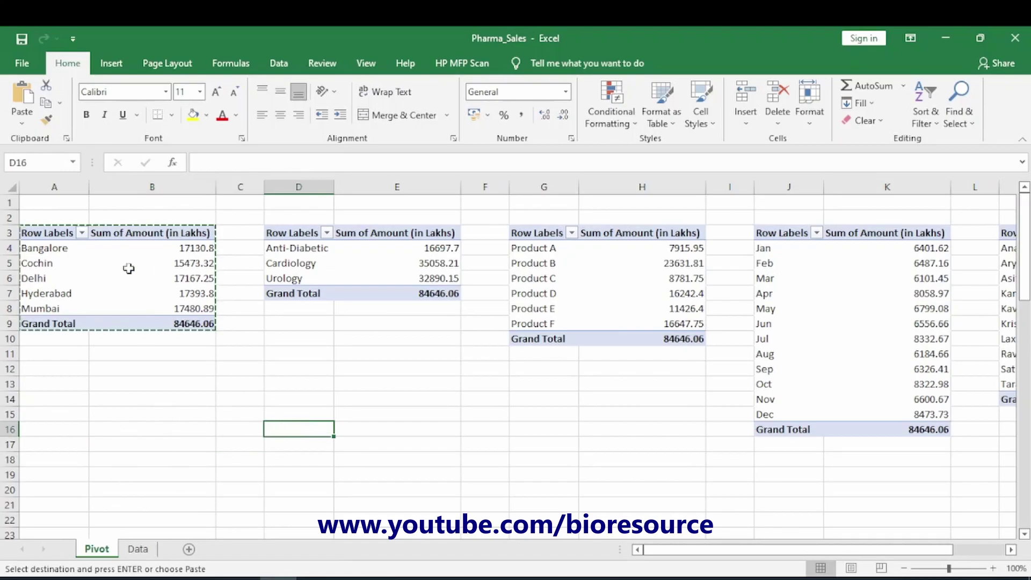
click(123, 396)
click(44, 234)
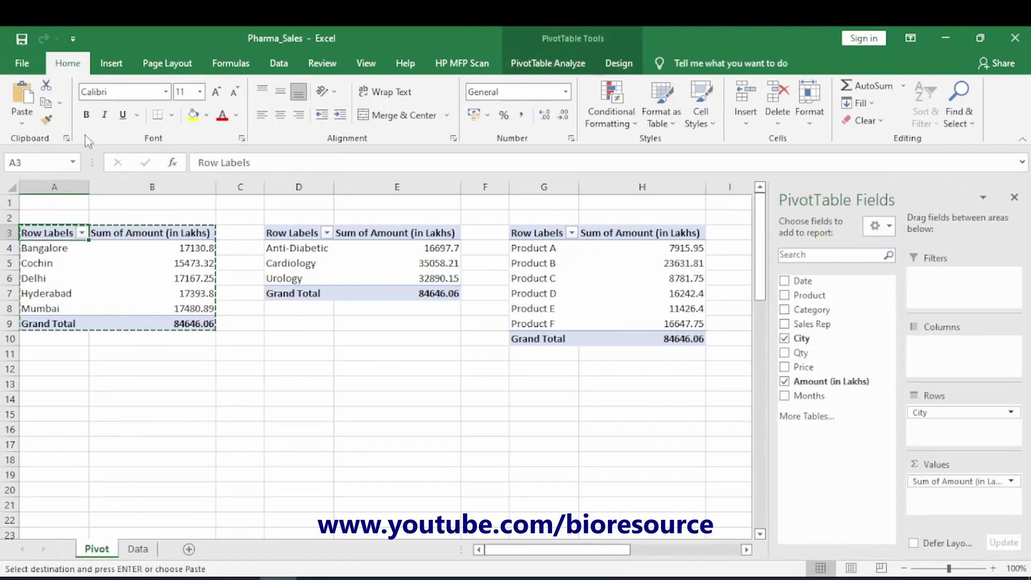
Name the first three pivot tables City, Category and Products
click(569, 60)
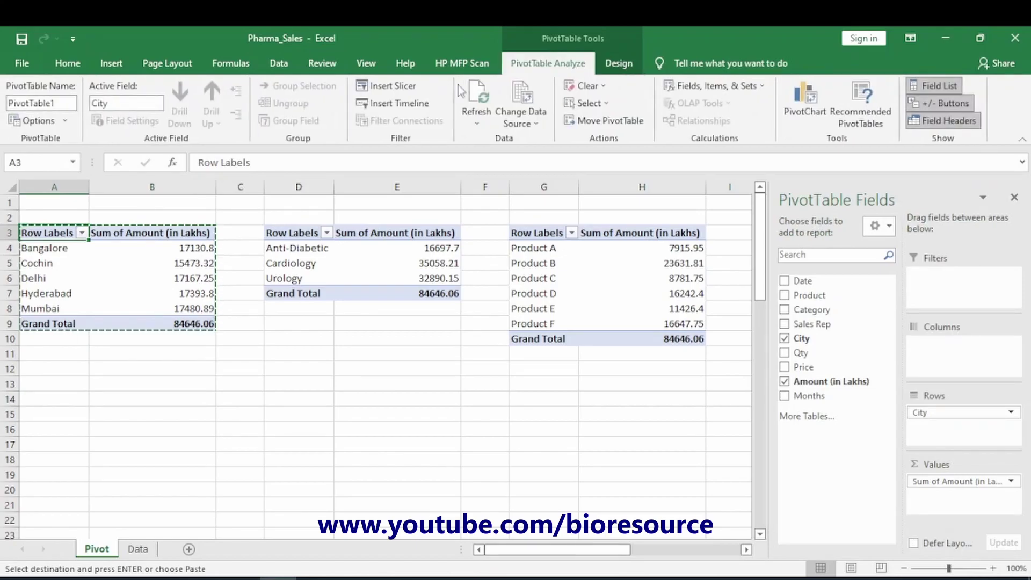
click(53, 103)
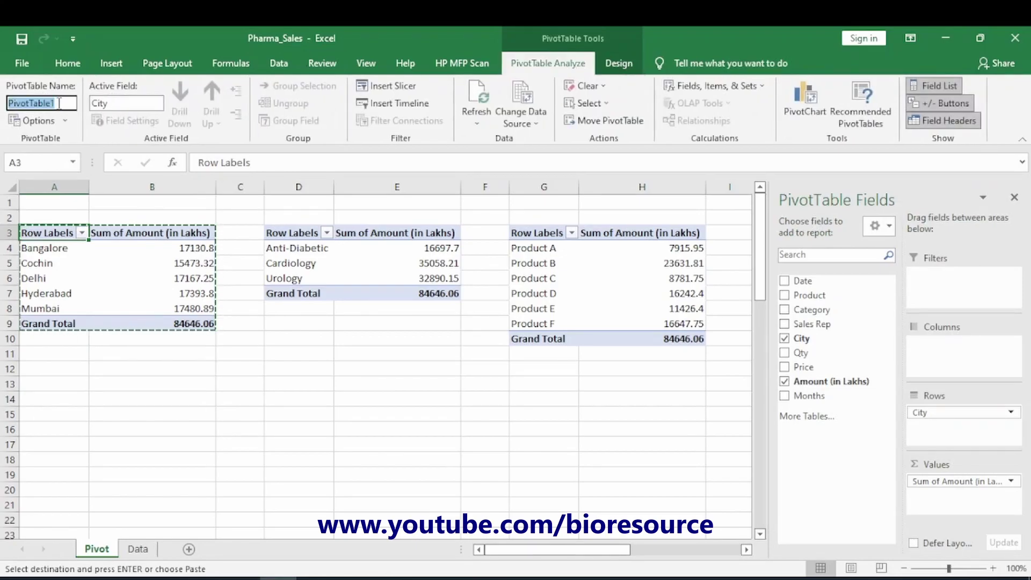
text(Ci)
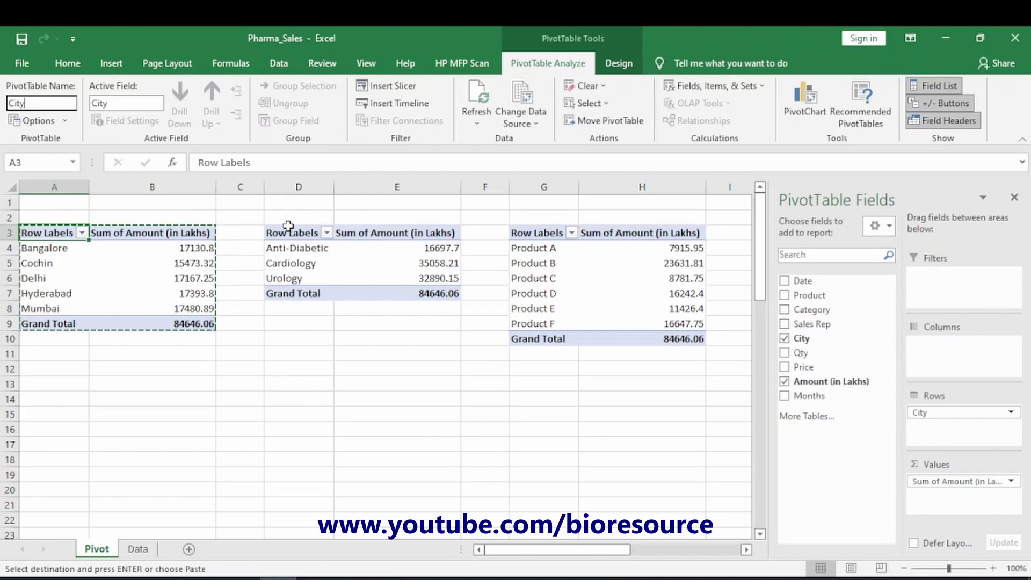
text(ty)
click(288, 226)
click(63, 103)
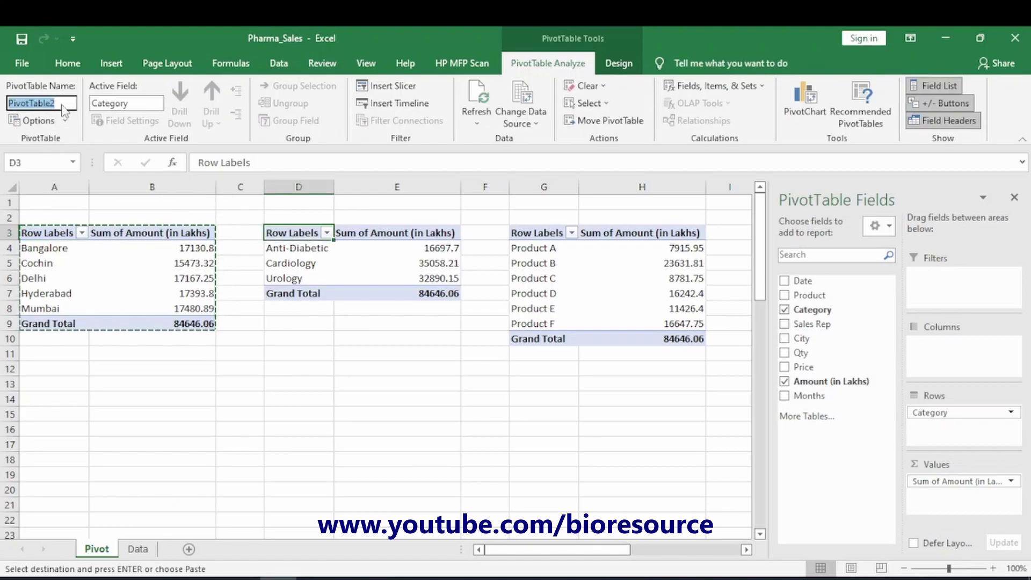
text(Category)
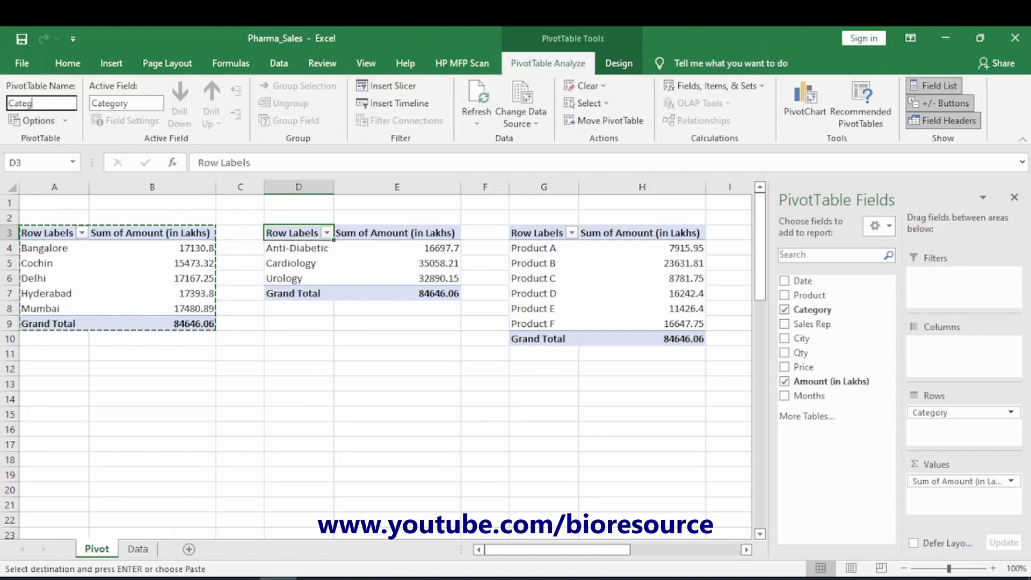
click(540, 235)
click(69, 102)
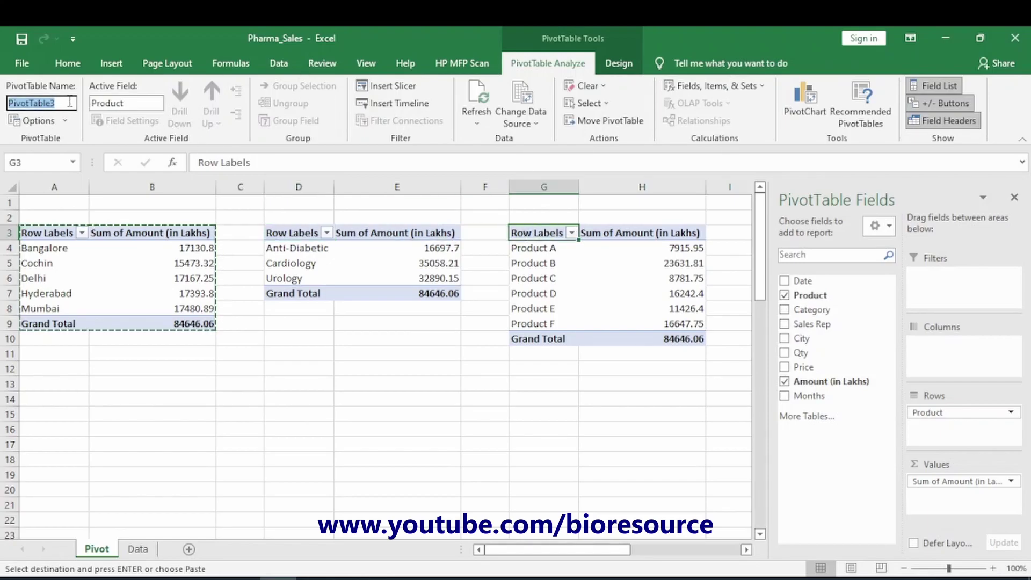
text(Products)
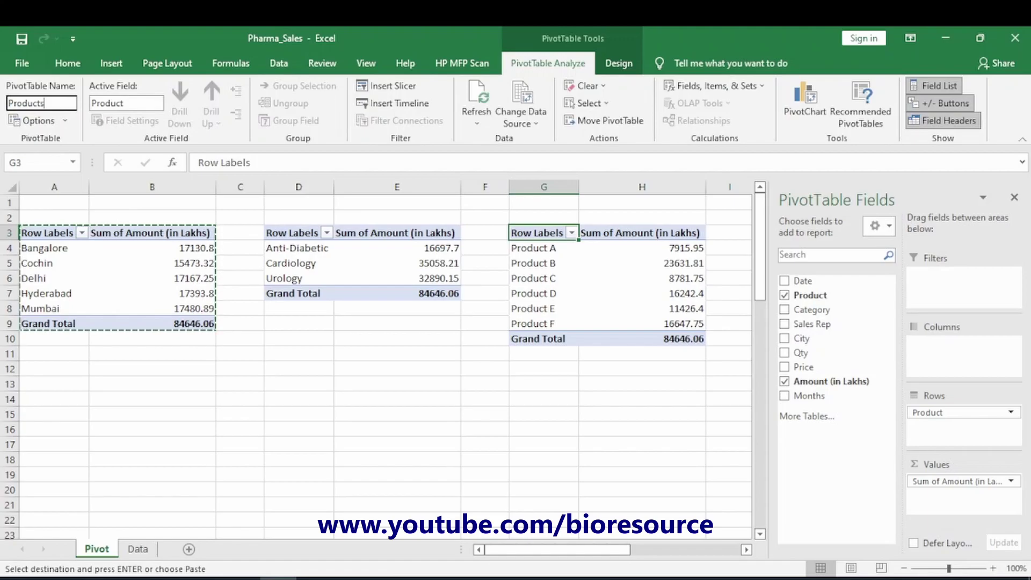
click(577, 397)
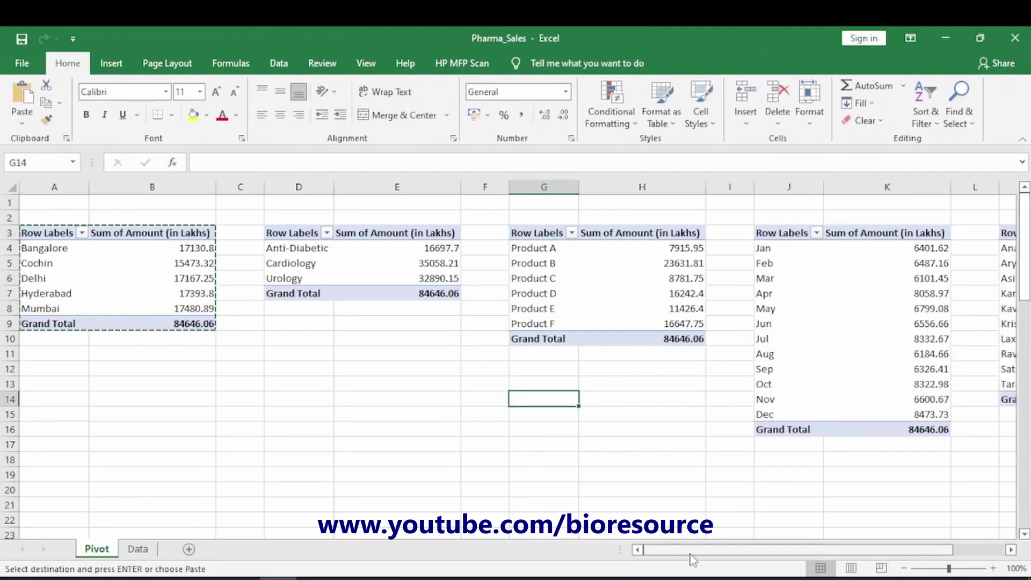
Name the month and sales rep pivot tables Month and SalesRep
scroll(621, 225, right, 3)
click(606, 230)
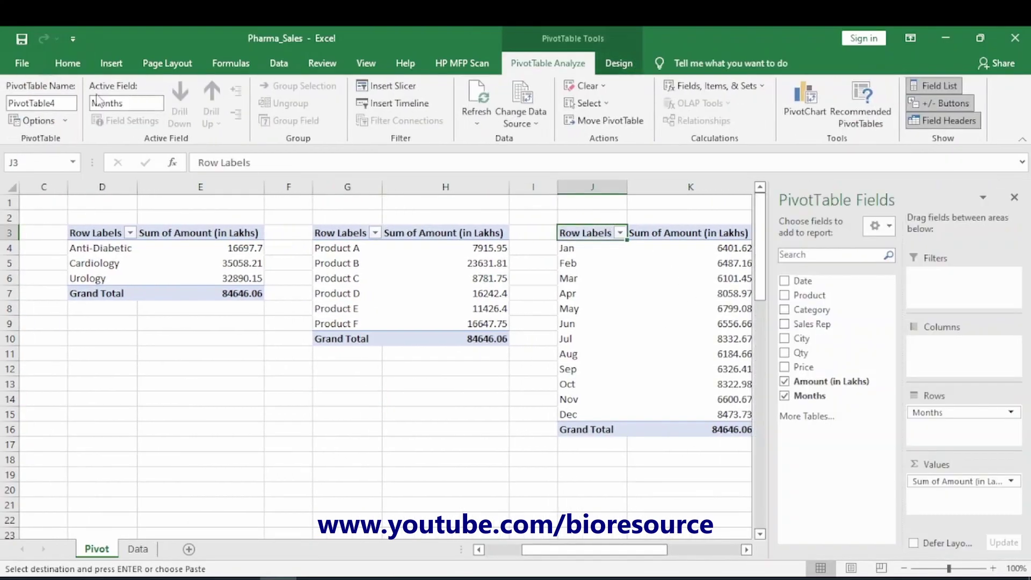
click(56, 104)
text(Mon)
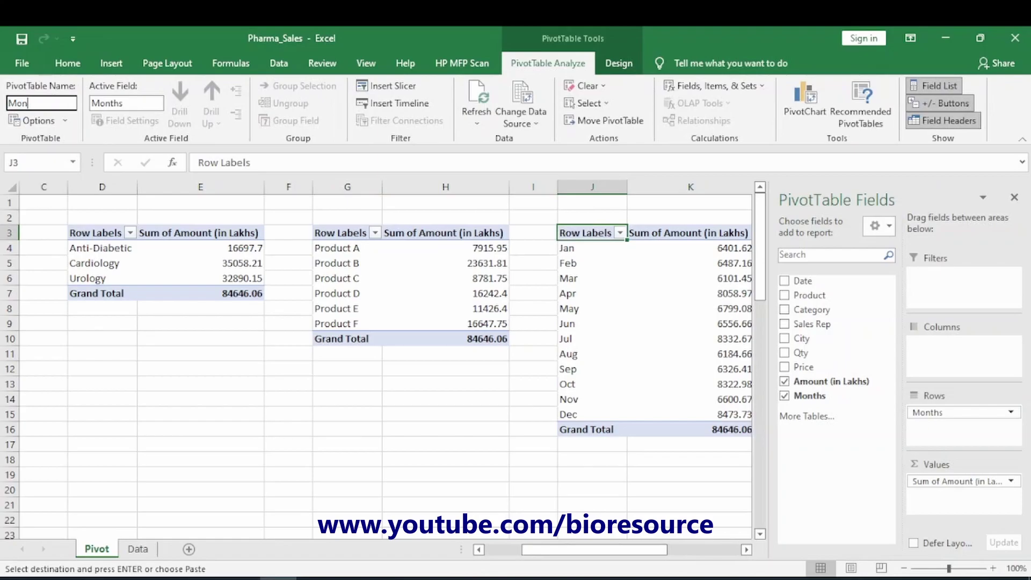
text(th)
click(329, 388)
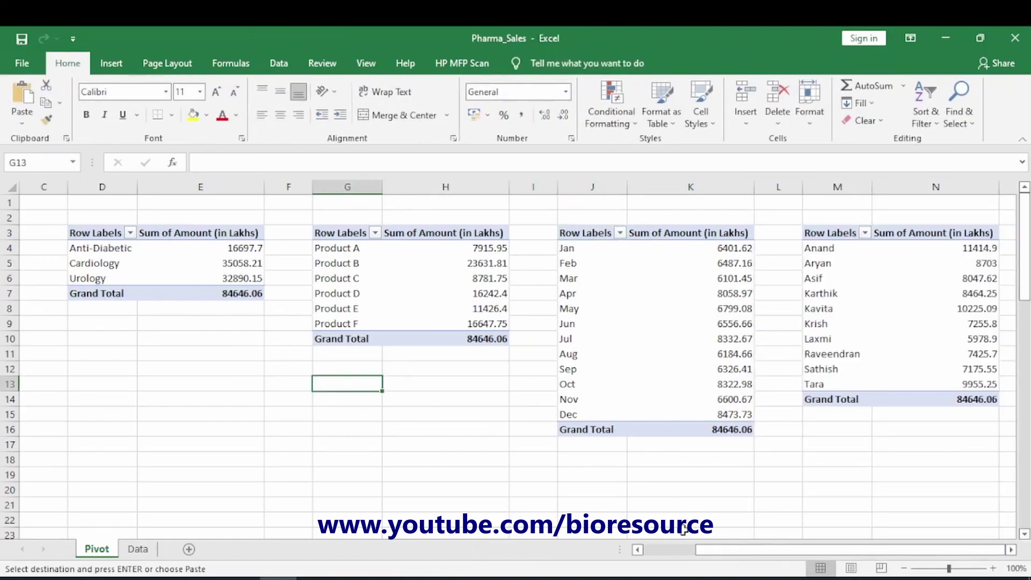
click(347, 235)
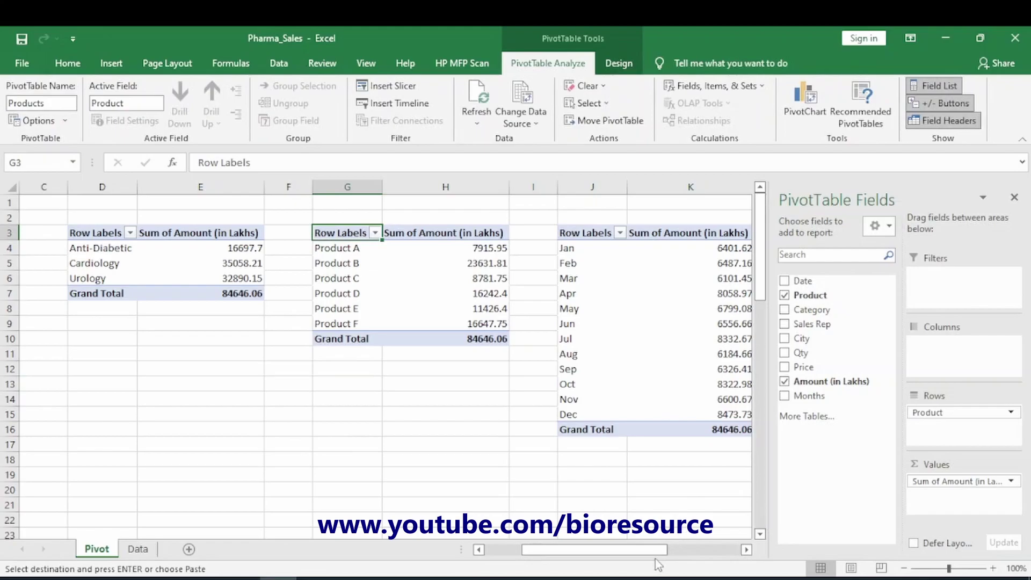
drag(661, 549, 766, 557)
click(551, 233)
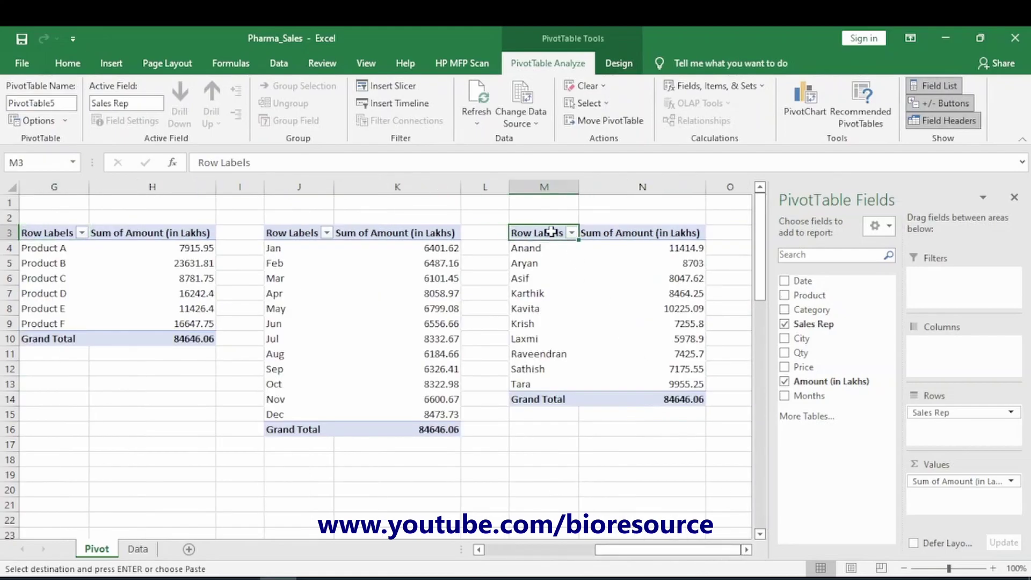
click(66, 104)
text(SalesRep)
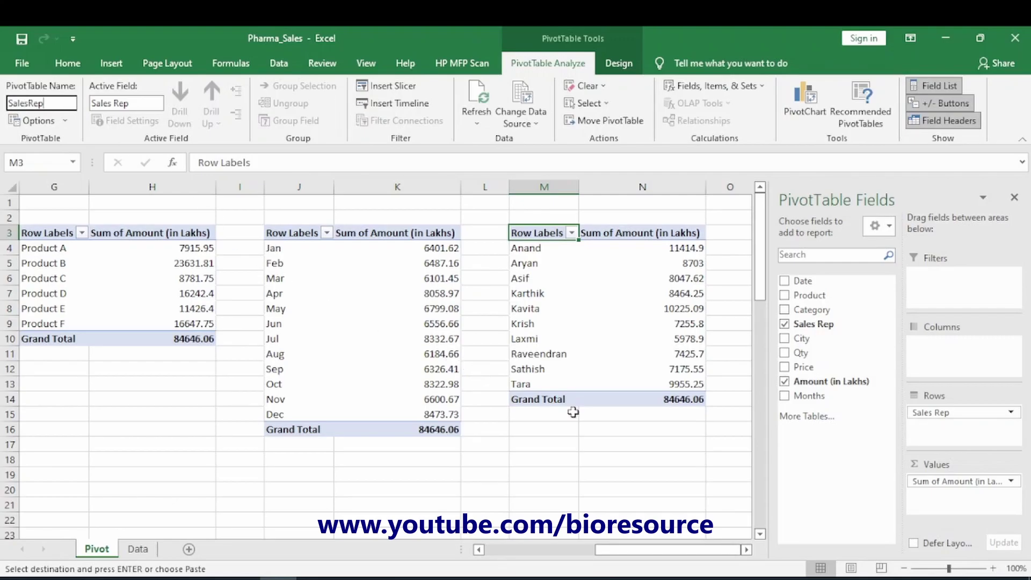
click(628, 475)
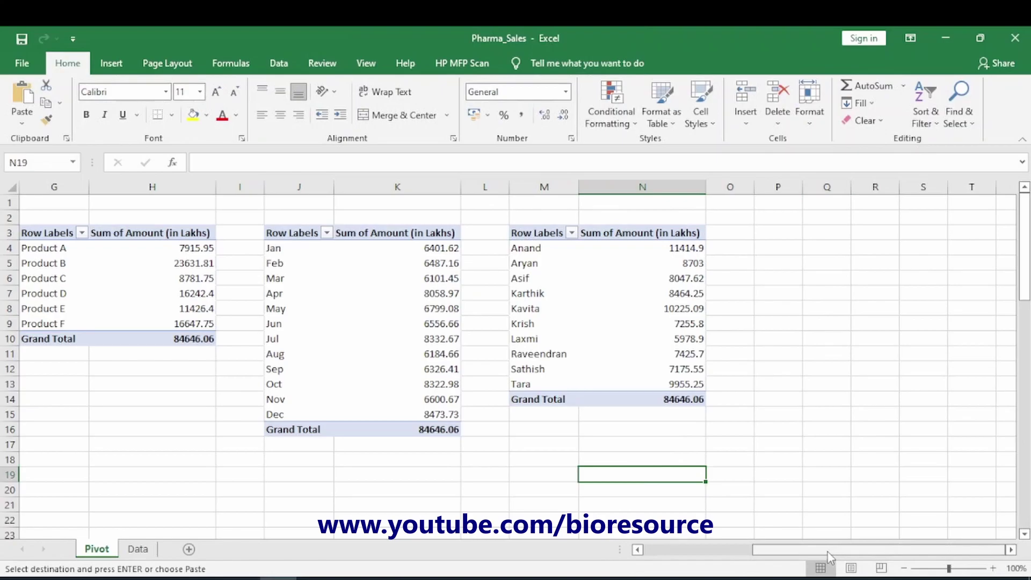
drag(795, 550, 626, 554)
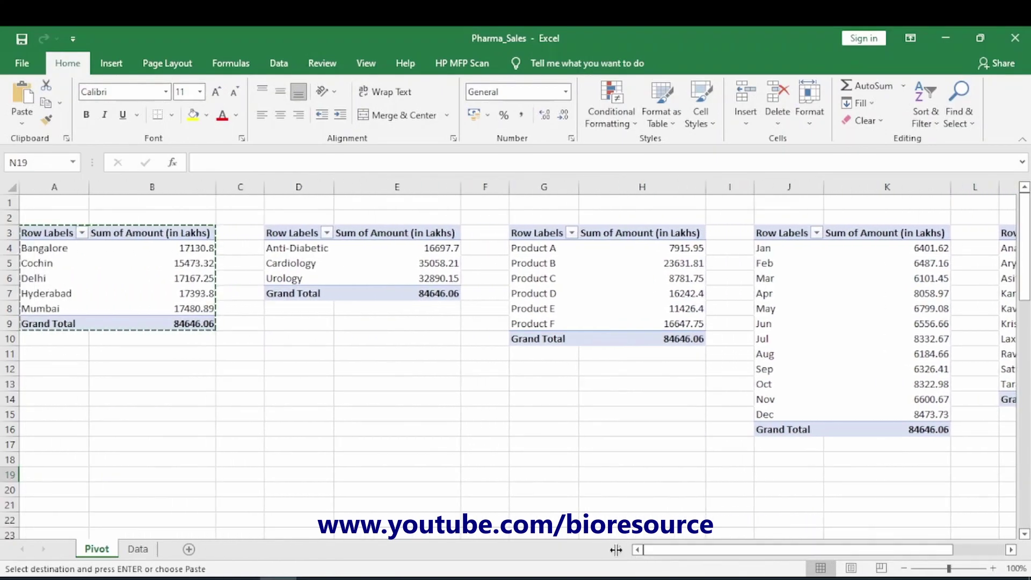
click(274, 398)
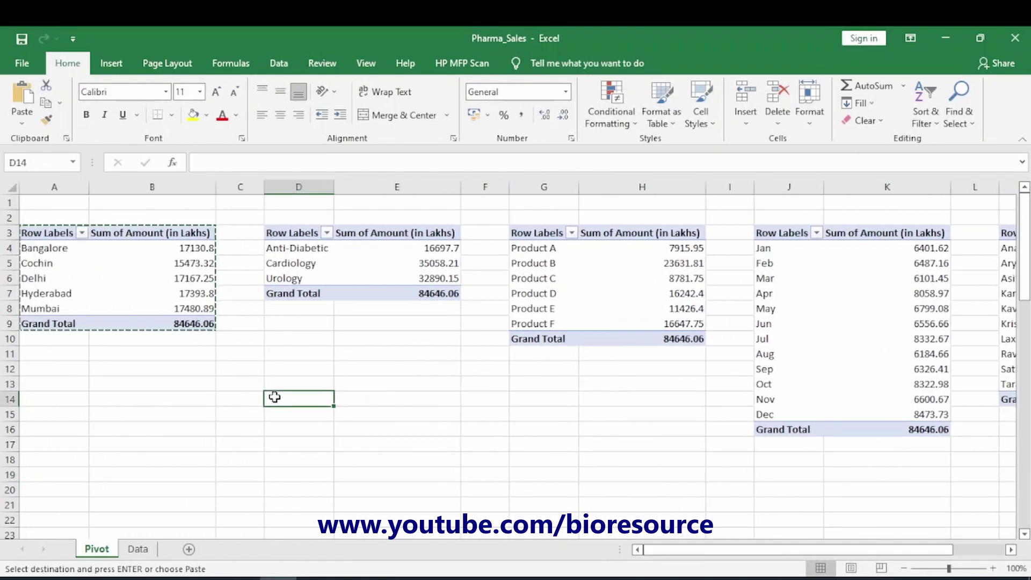
Insert a 2-D Line pivot chart of Amount (in Lakhs) from the City pivot table
click(42, 233)
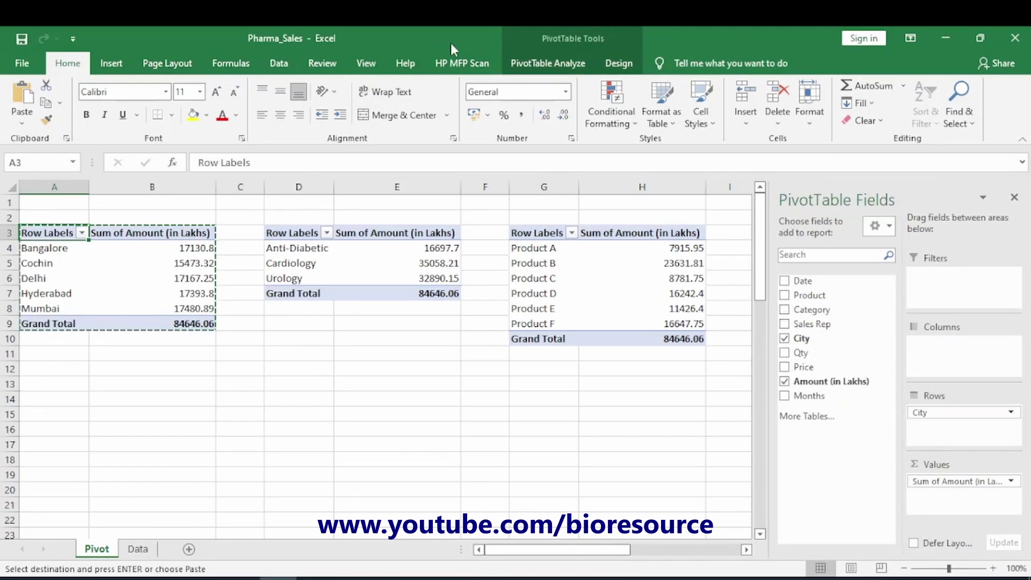
click(538, 62)
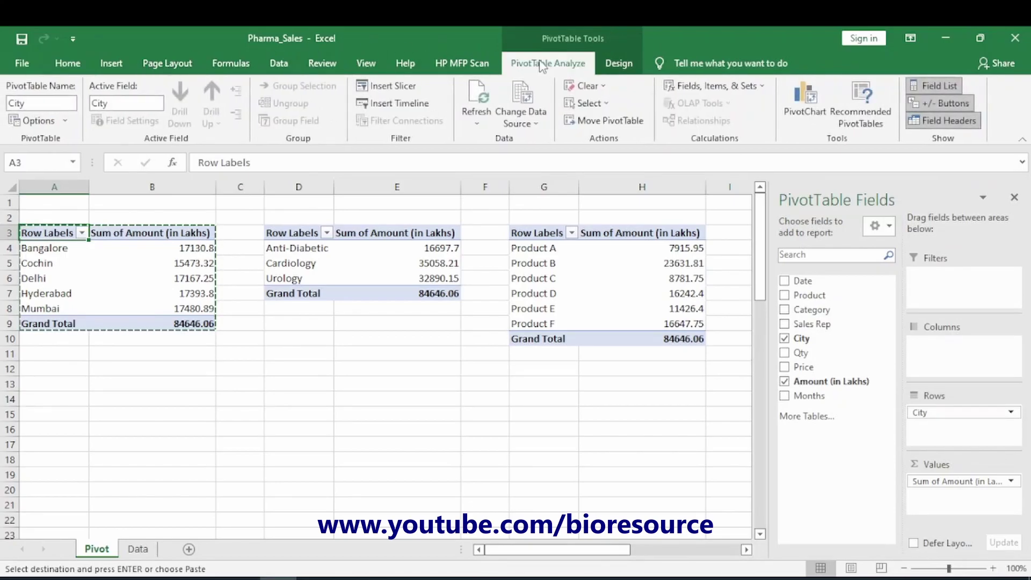
click(110, 64)
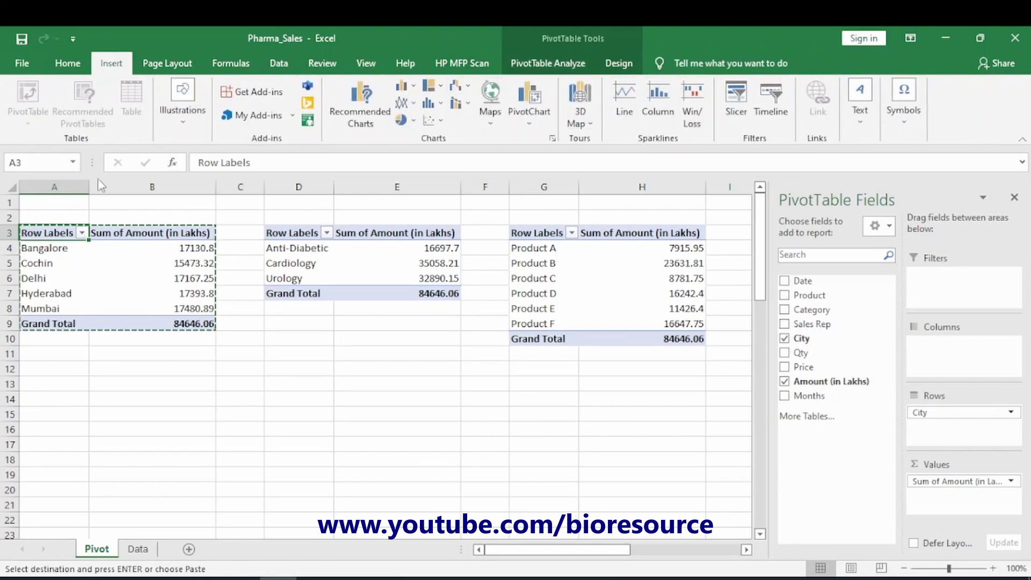
click(404, 86)
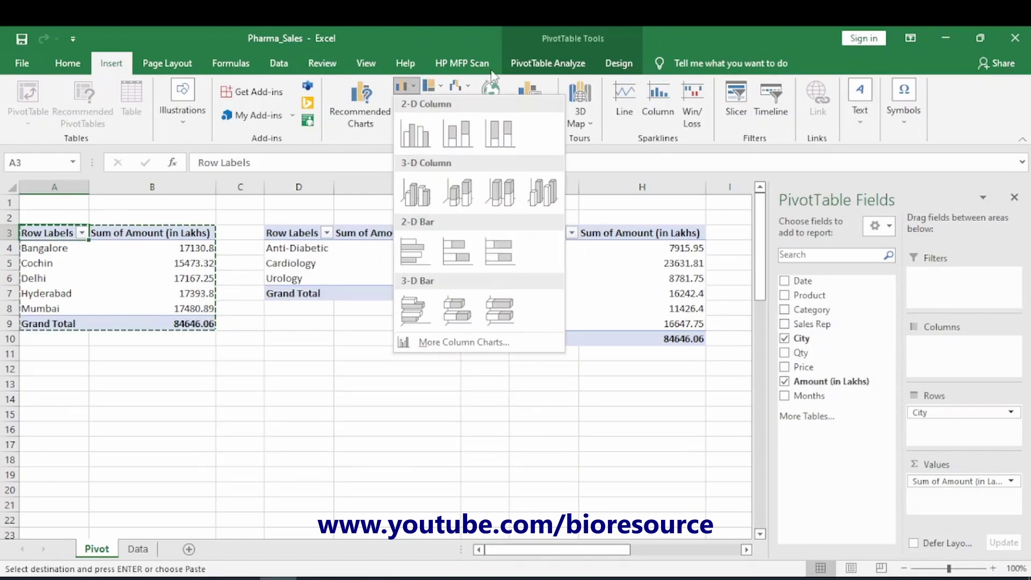
key(Escape)
click(438, 122)
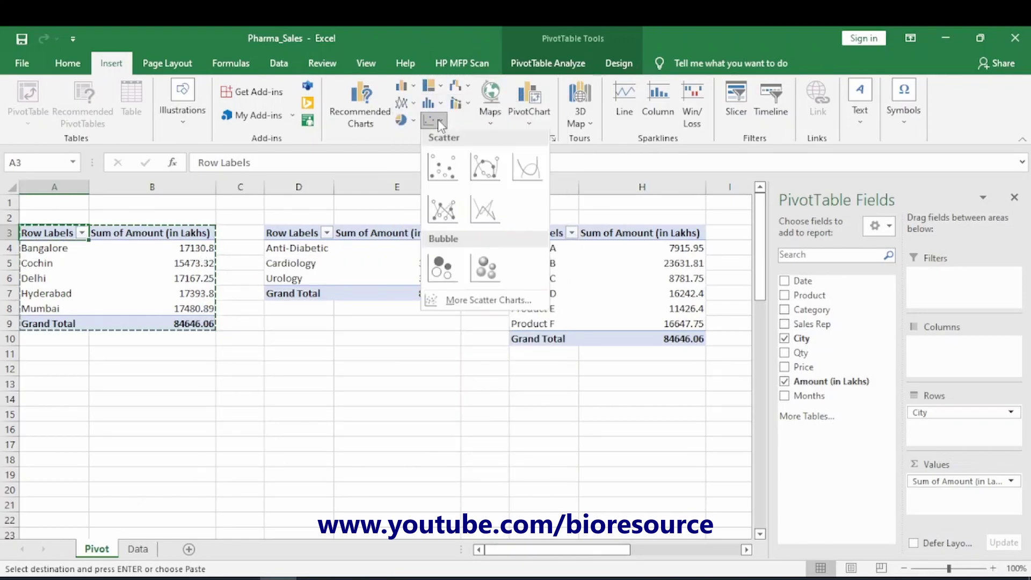
click(409, 105)
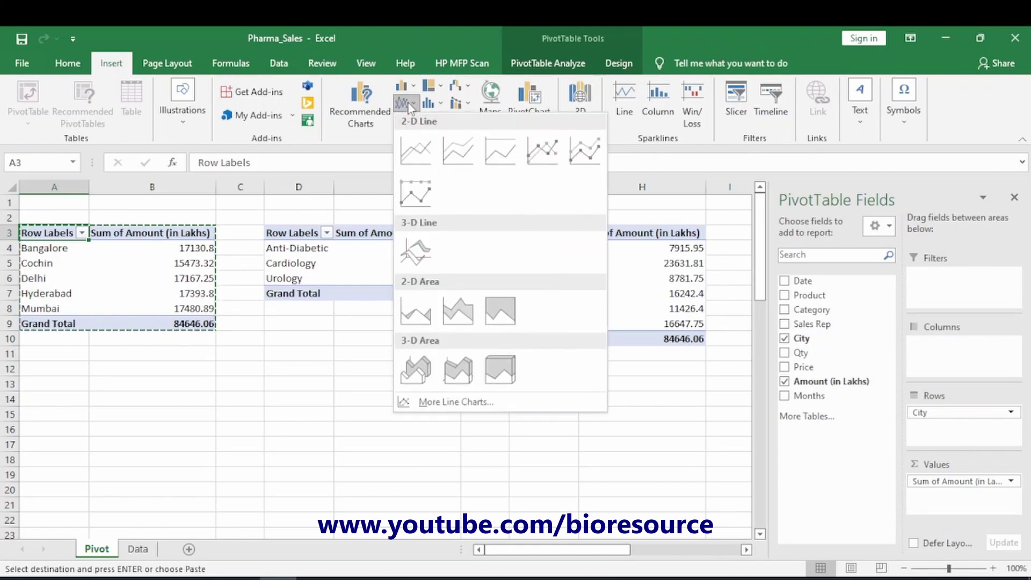
click(416, 150)
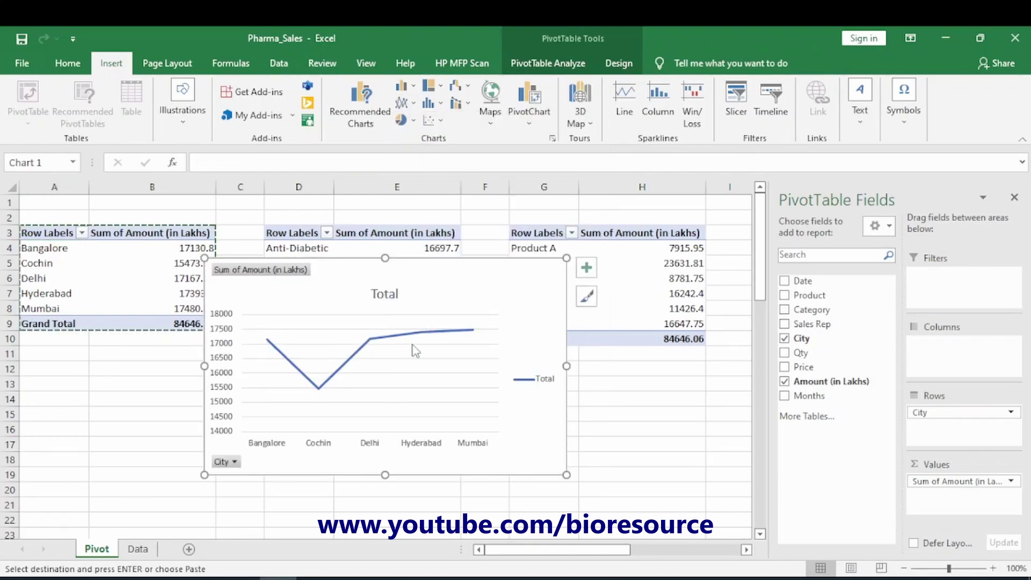
Hide all chart field buttons and delete the vertical axis, horizontal gridlines and Total legend
right_click(273, 270)
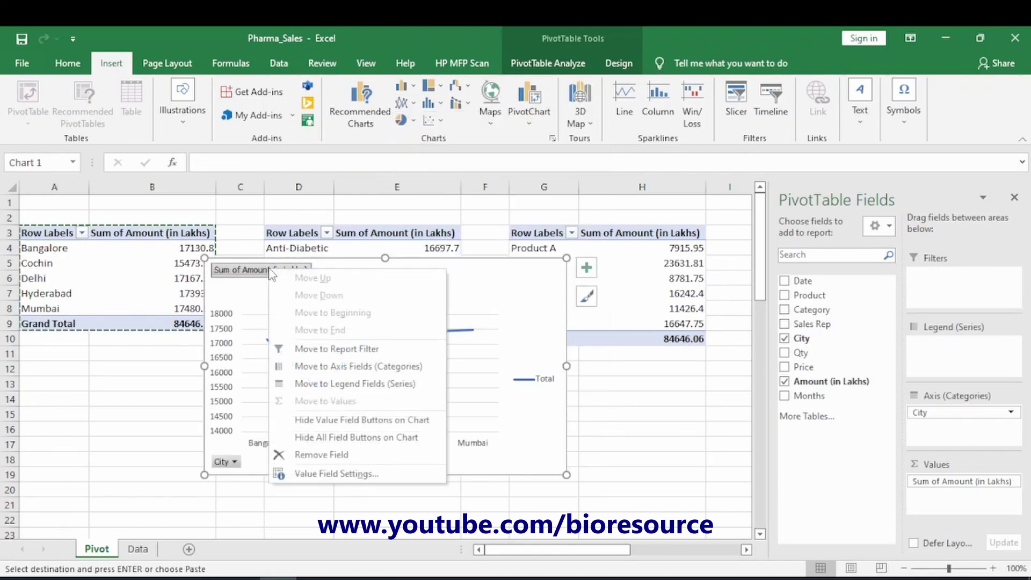
click(324, 436)
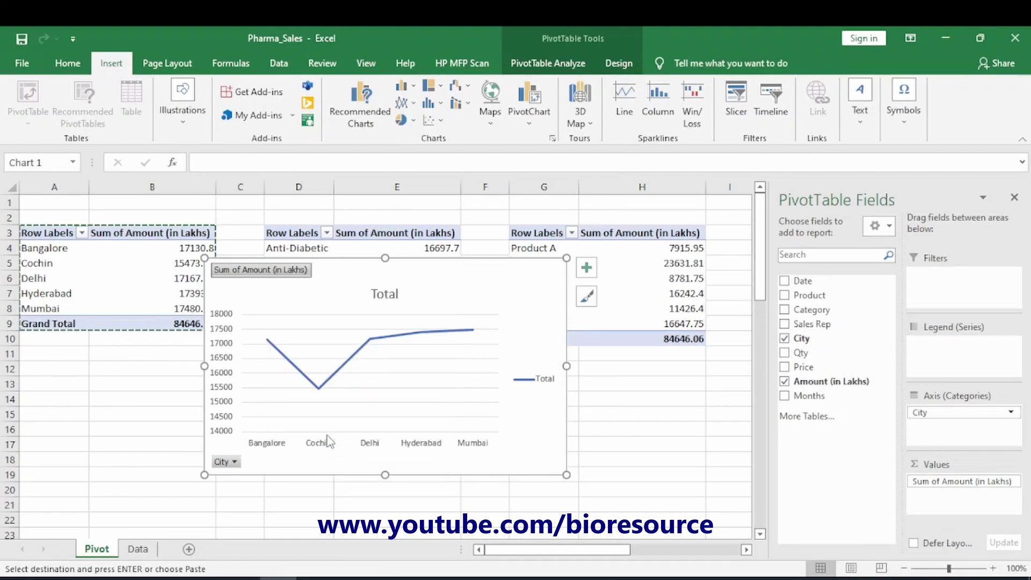
click(224, 339)
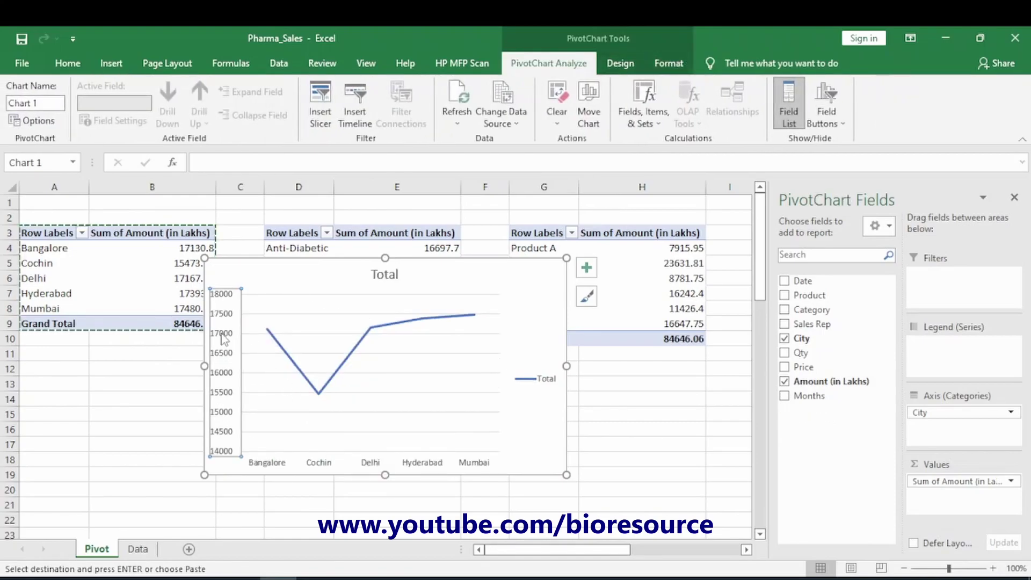
key(Delete)
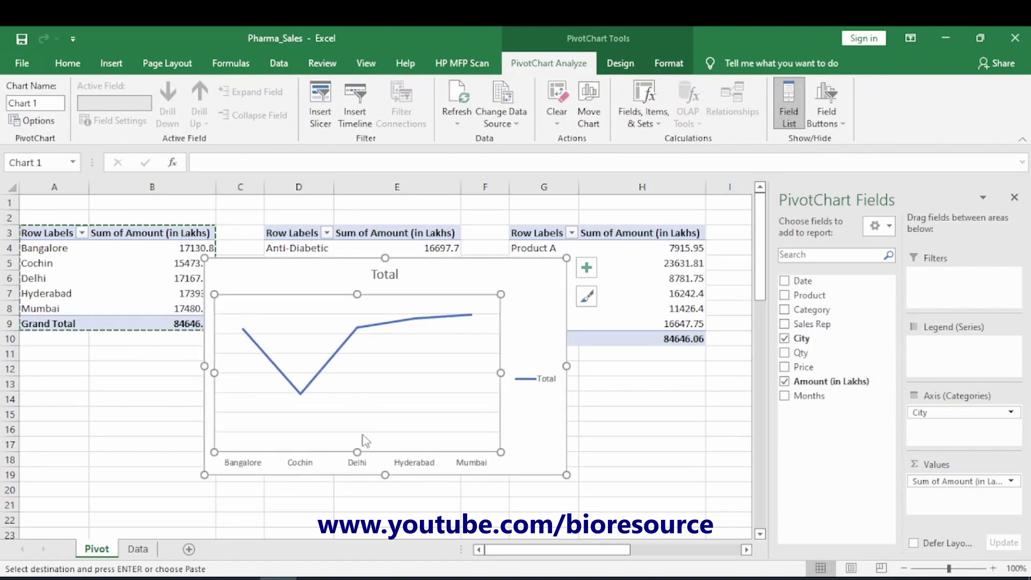
click(362, 433)
key(Delete)
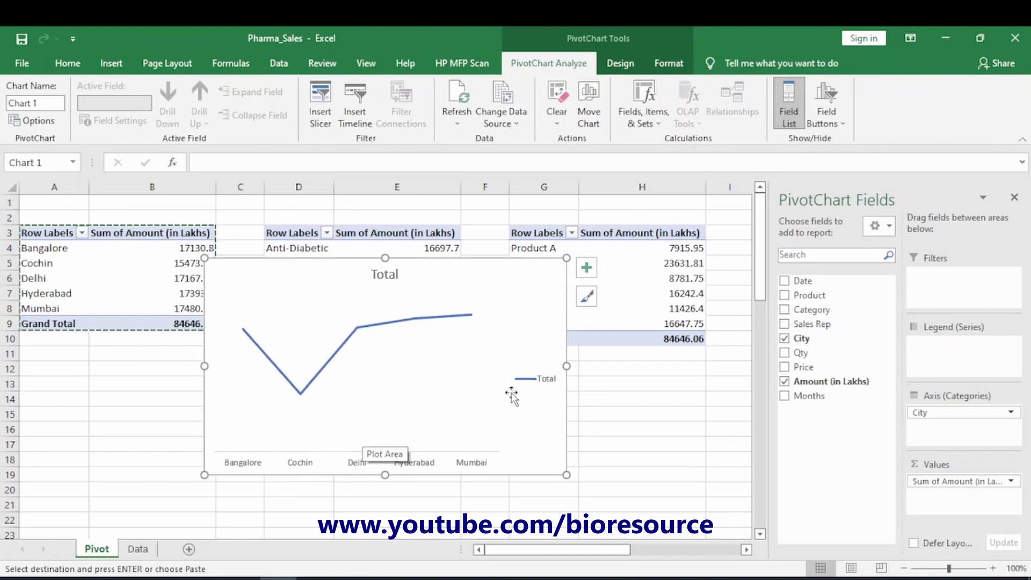
click(552, 387)
key(Delete)
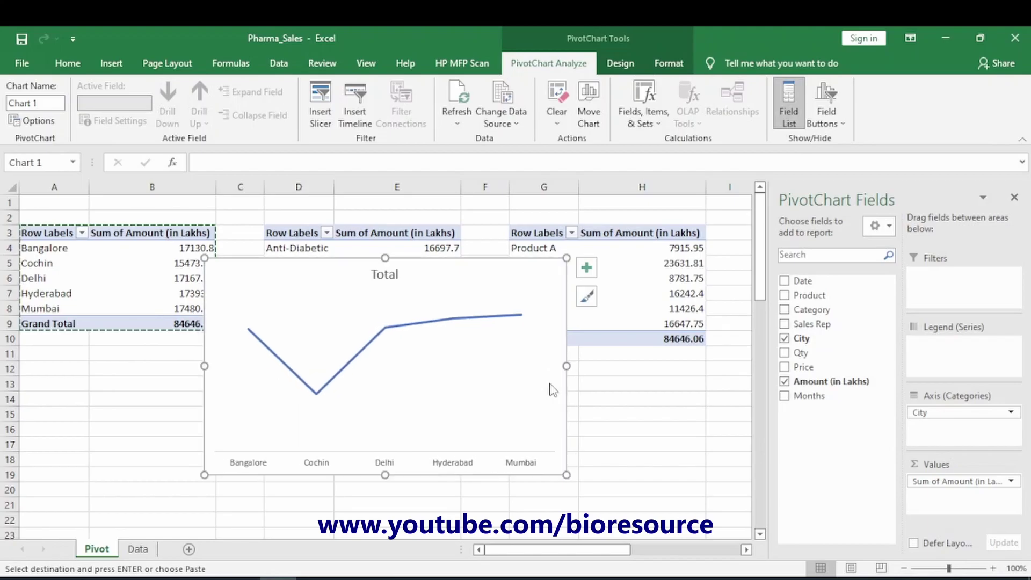
click(389, 274)
Change the chart title from Total to 'Sales by City'
double_click(385, 274)
text(Sa)
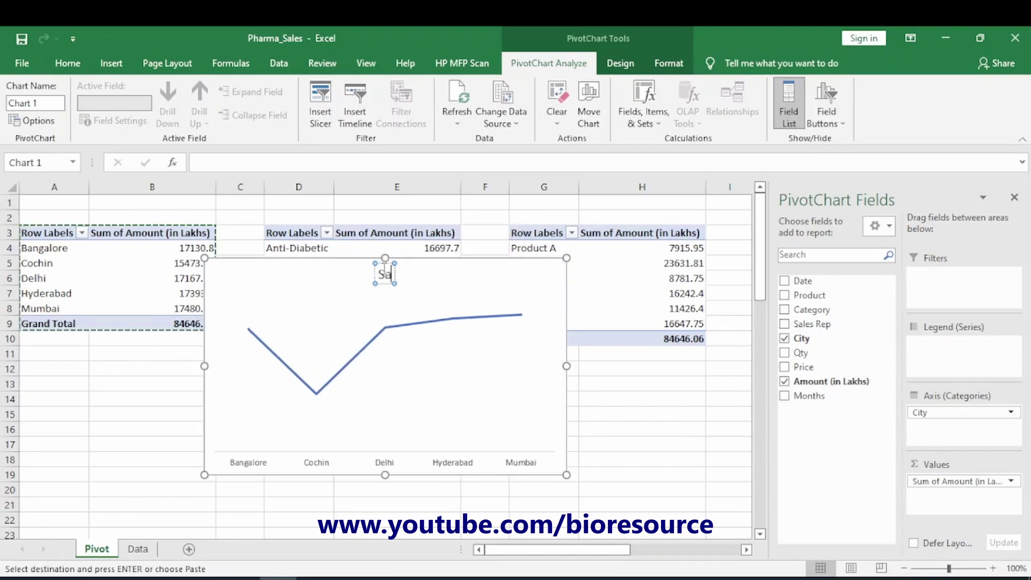
text(les by)
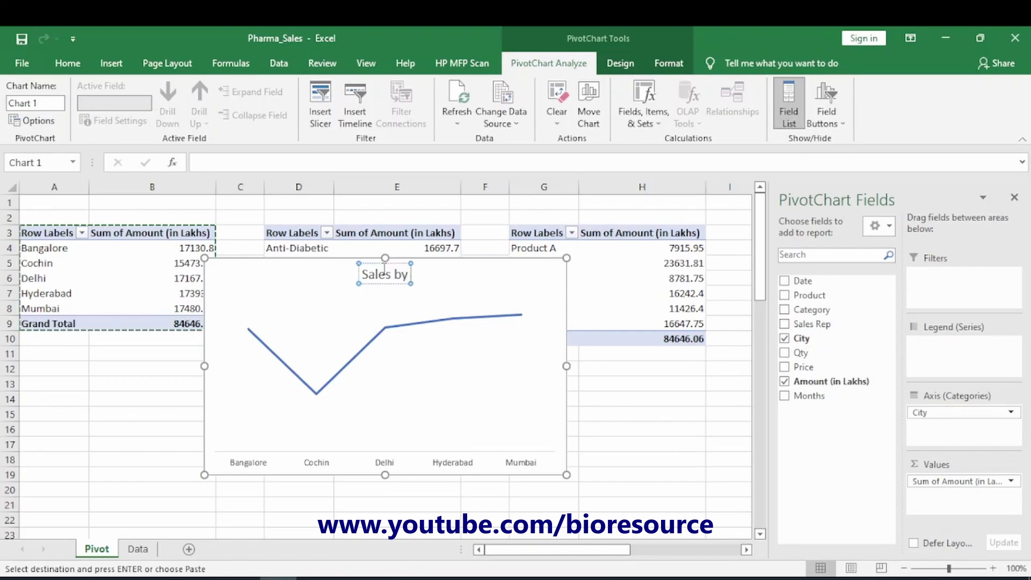
text( City)
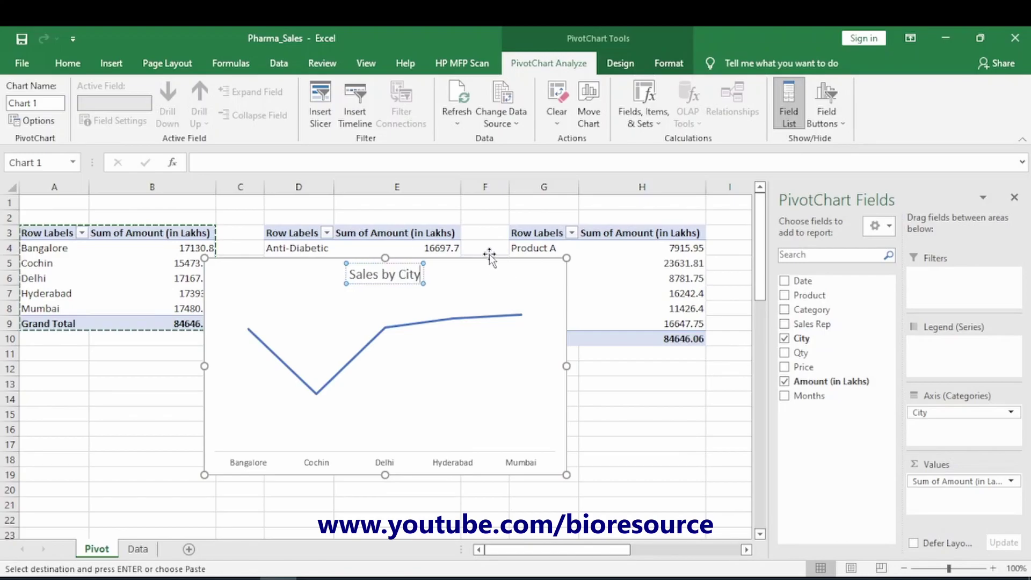
click(486, 263)
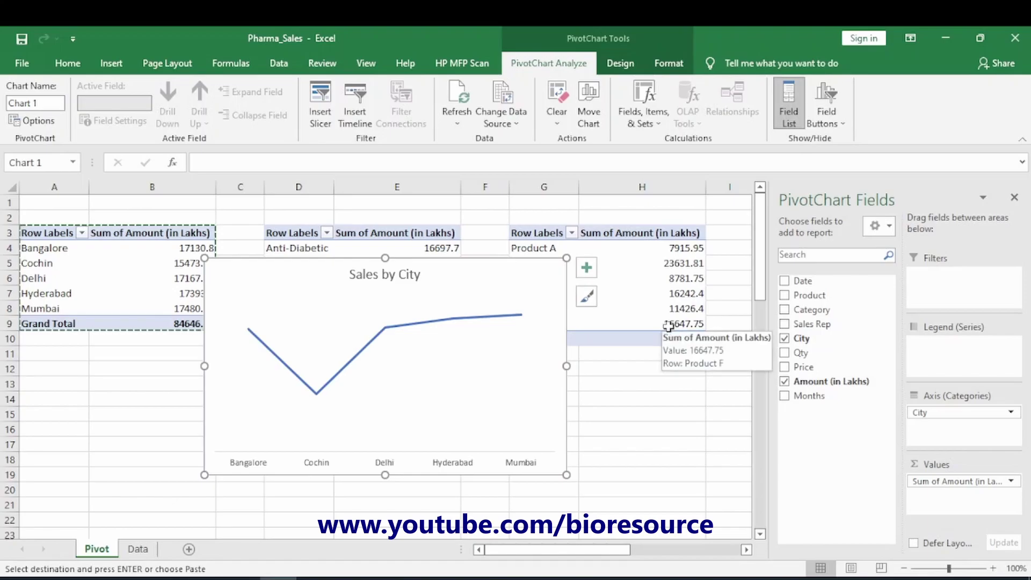
click(587, 296)
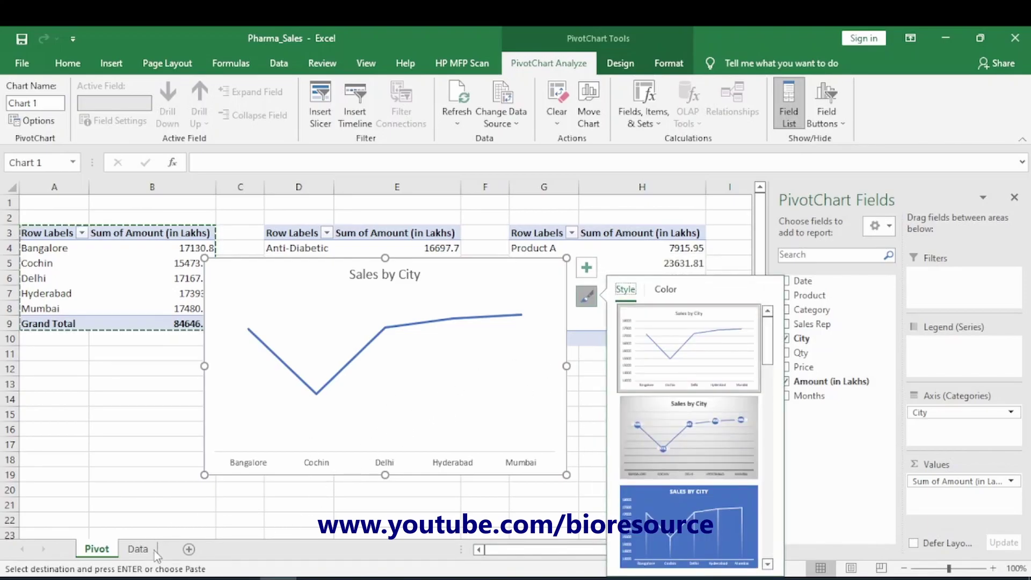
Add Sheet2 and move the Sales by City chart from Pivot to the top of Sheet2
click(188, 549)
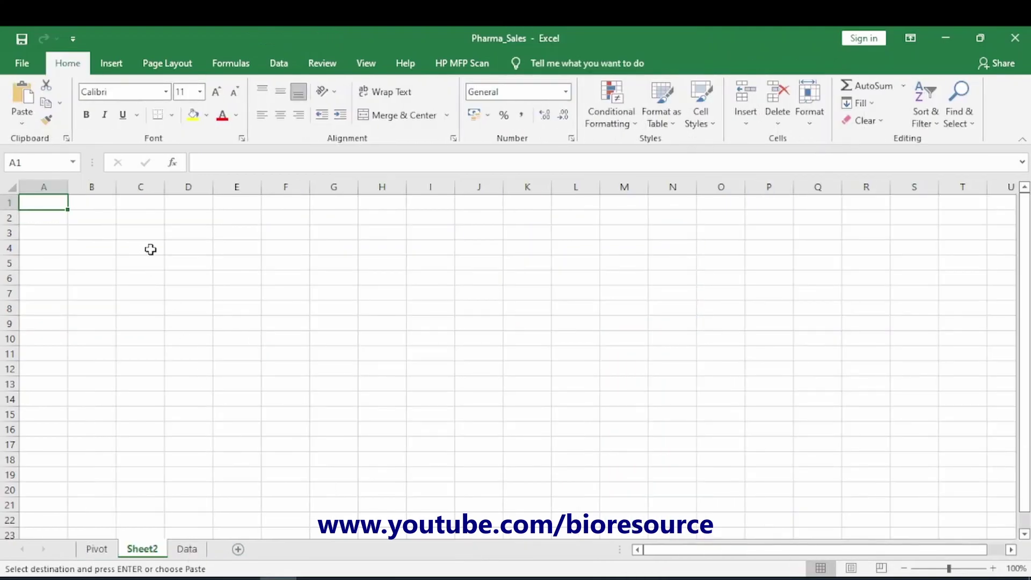
key(ctrl+Page_Up)
click(491, 295)
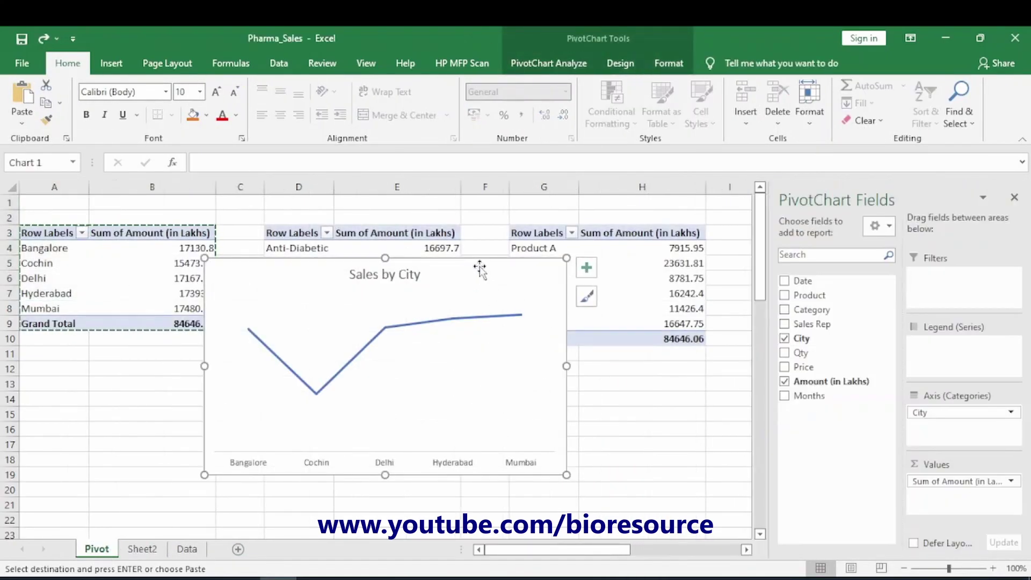
key(Delete)
key(ctrl+Page_Down)
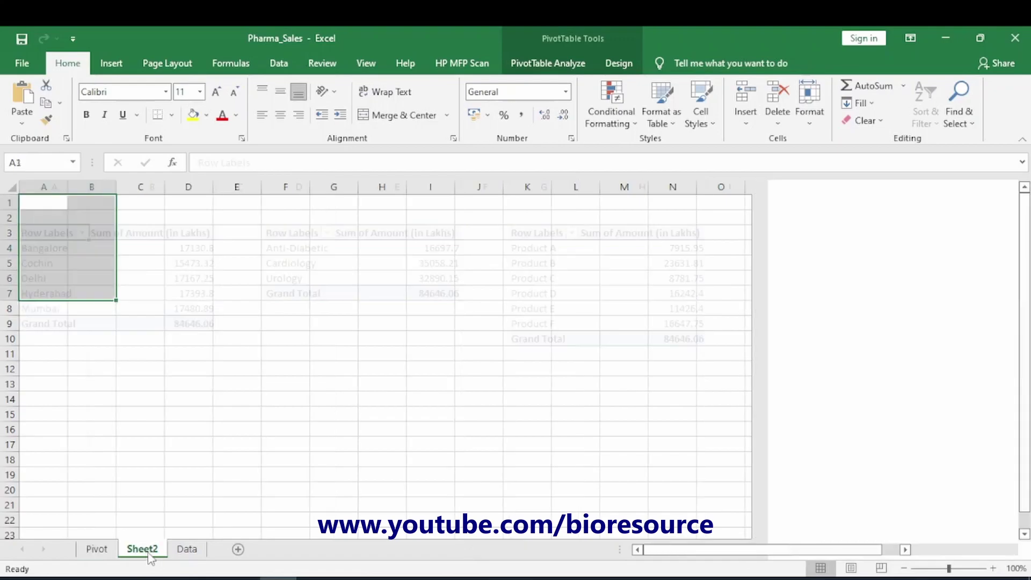
click(377, 307)
key(ctrl+v)
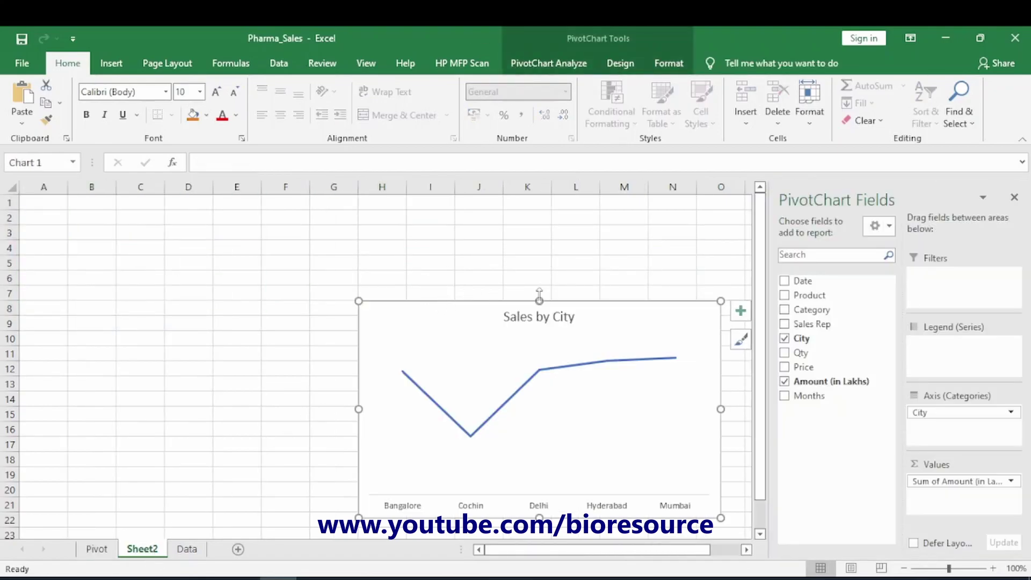
drag(571, 307, 600, 203)
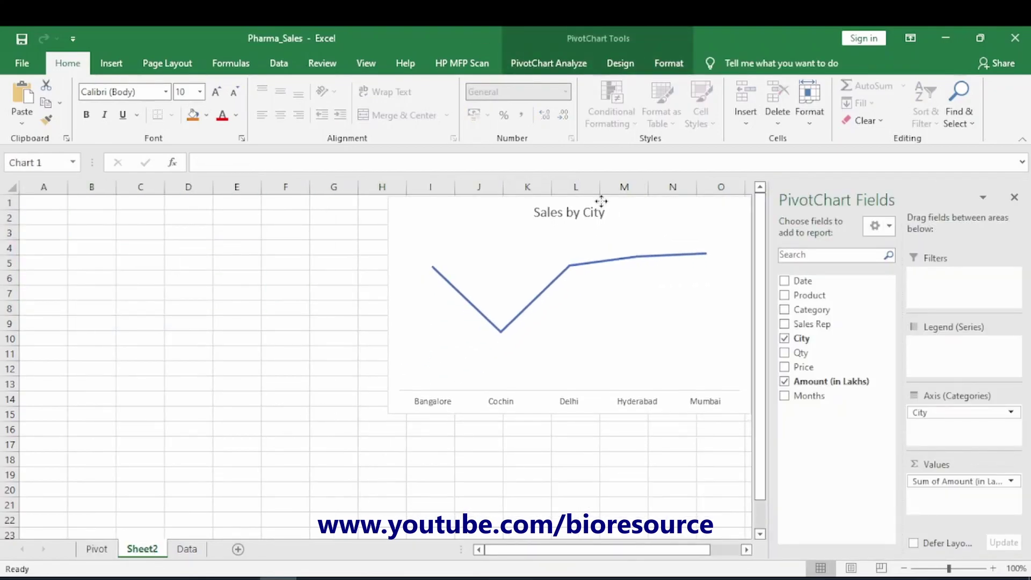
Zoom Sheet2 out to 60% and shift the chart right to columns J–Q
click(904, 568)
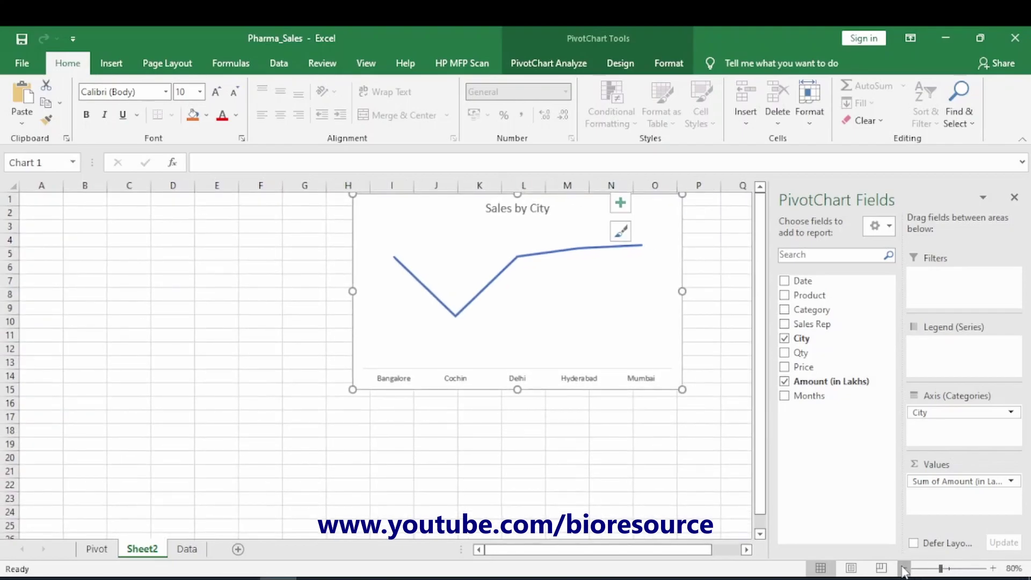
click(904, 568)
click(904, 568)
click(904, 569)
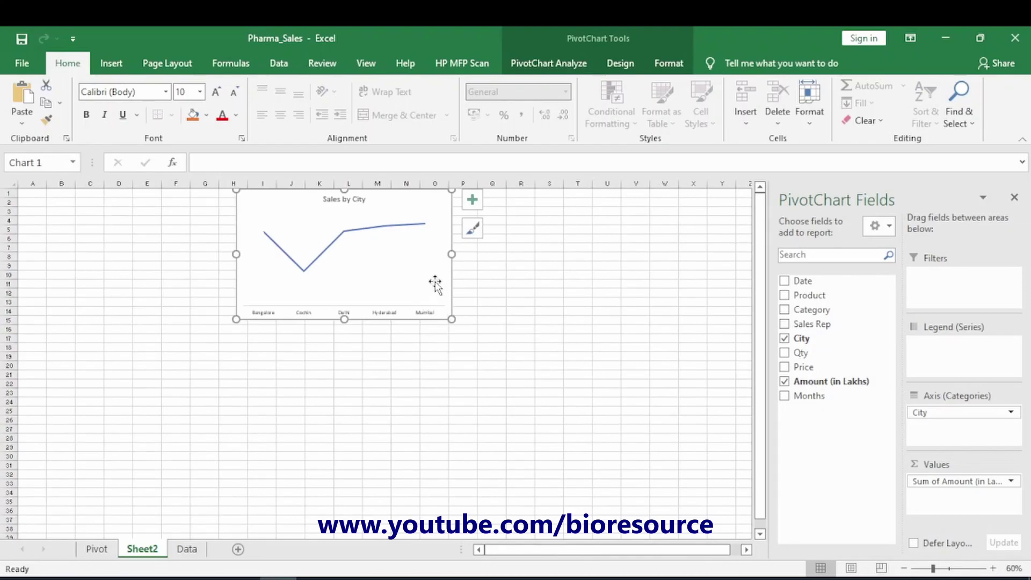
drag(451, 281, 499, 287)
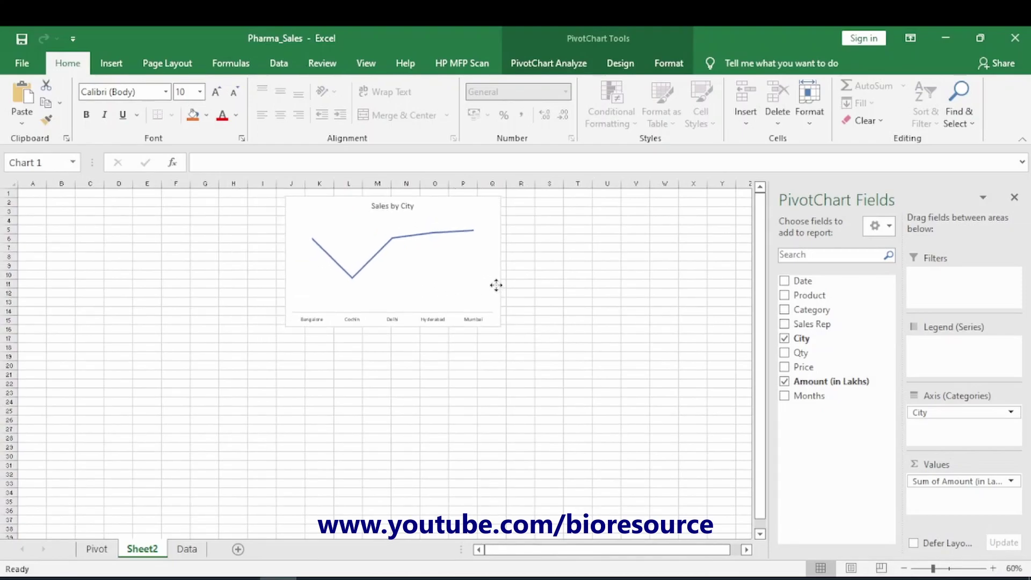
Add data labels to the Sales by City line chart
click(522, 209)
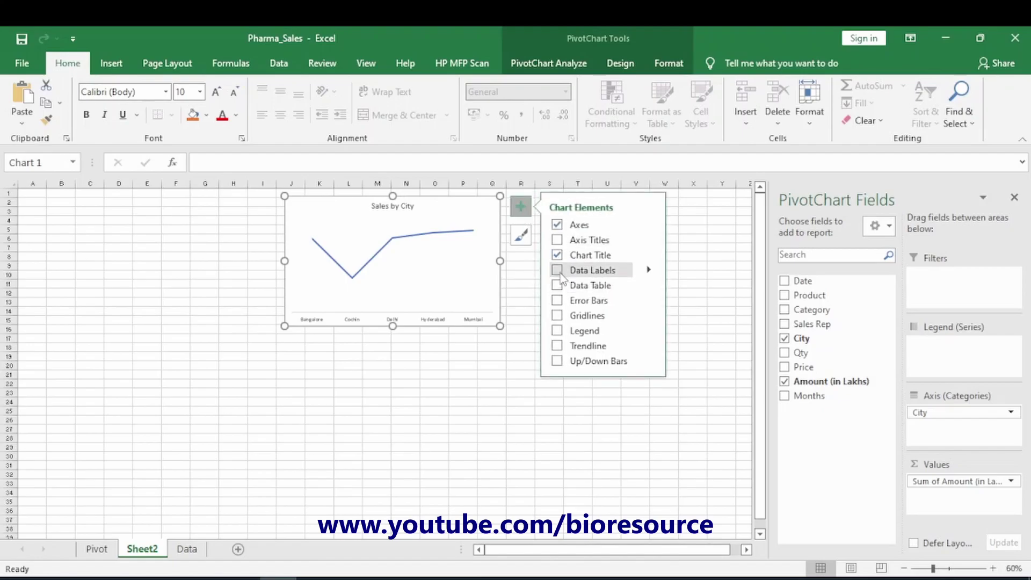
click(559, 271)
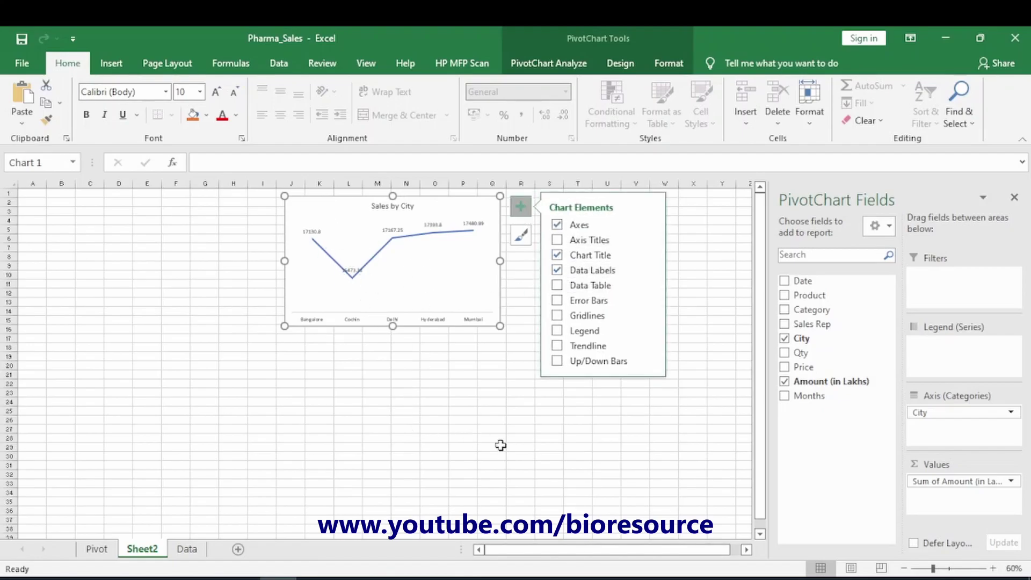
click(493, 421)
Rename Sheet2 to 'Dashboard' and return to the Pivot sheet
right_click(145, 556)
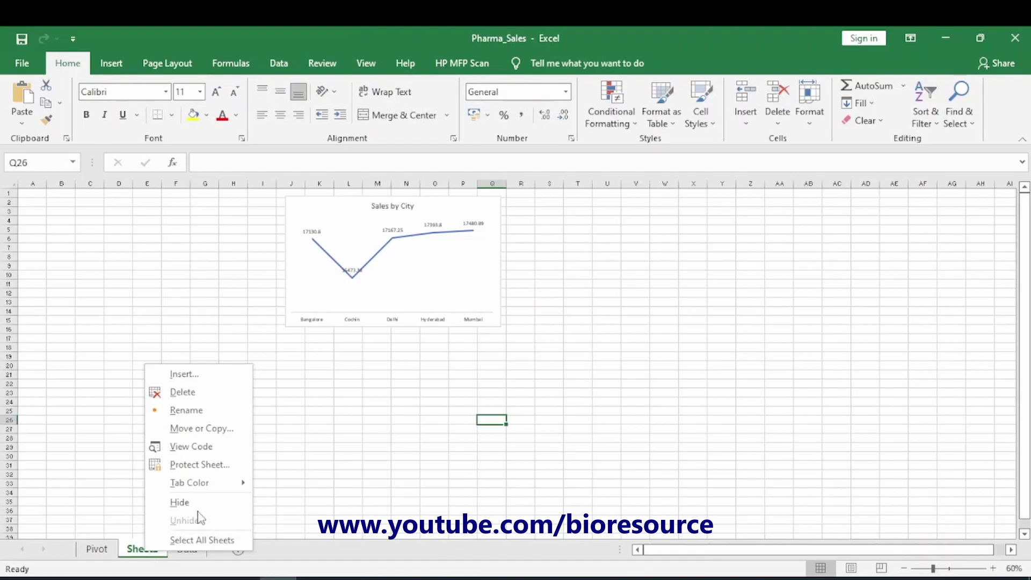
click(216, 414)
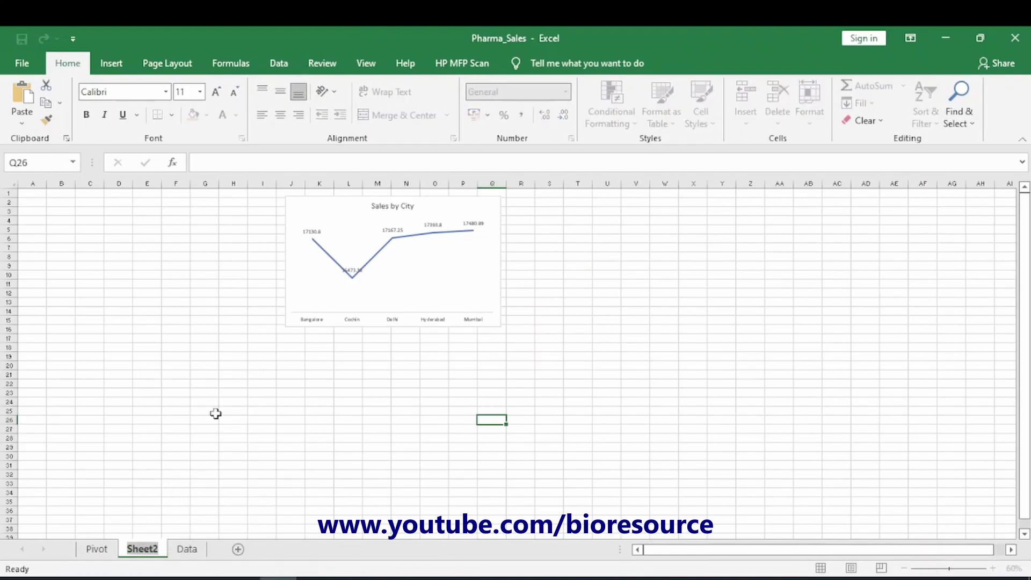
text(Dashboa)
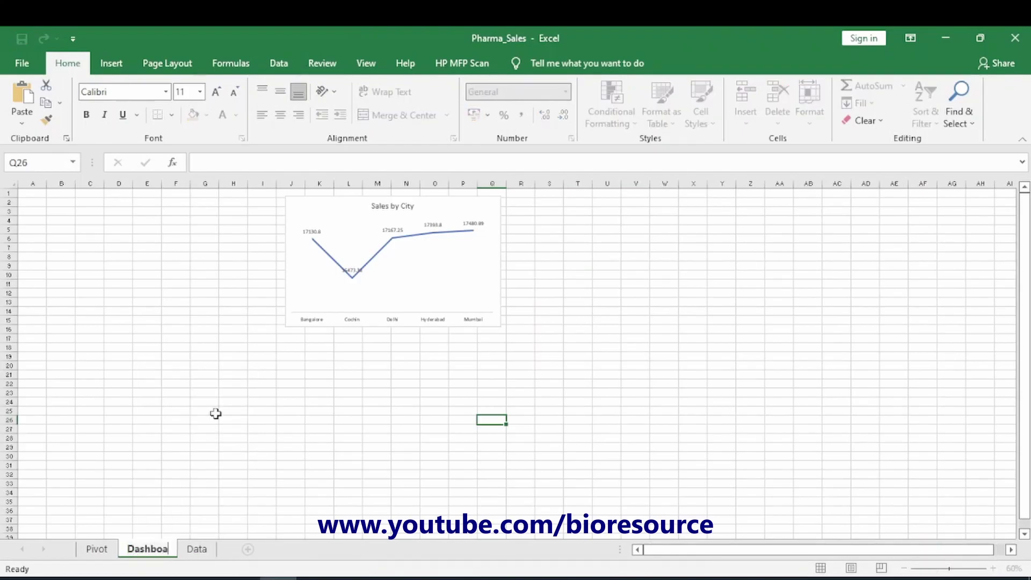
text(rd)
click(216, 404)
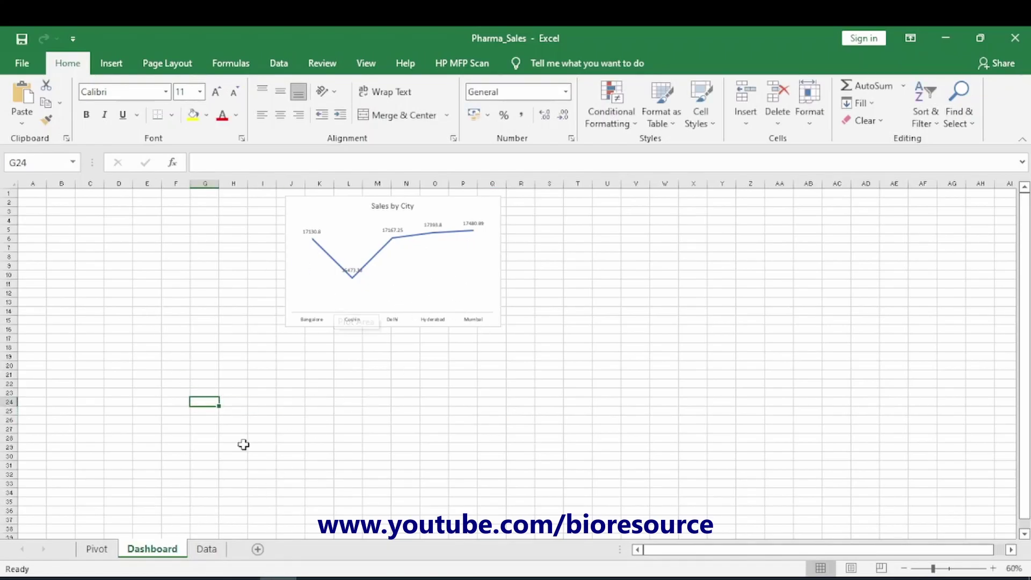
click(97, 549)
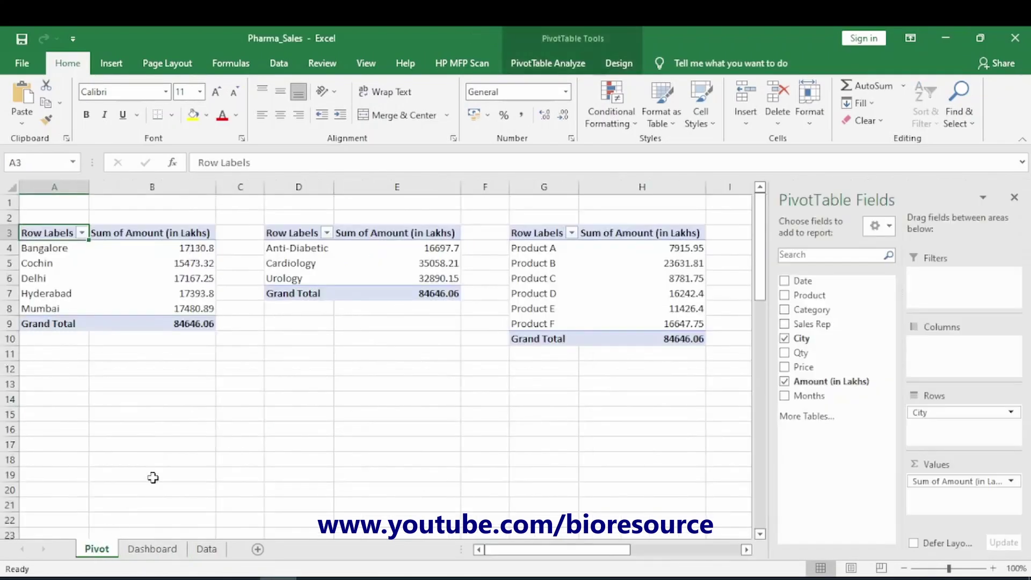
Insert a pie chart from the Category pivot table and hide all its field buttons
click(291, 232)
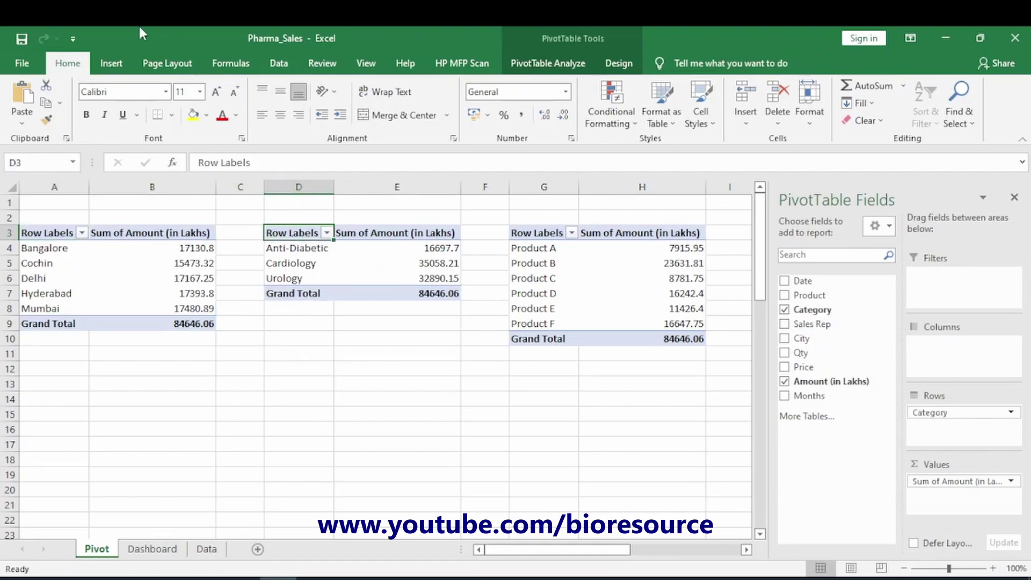
click(111, 63)
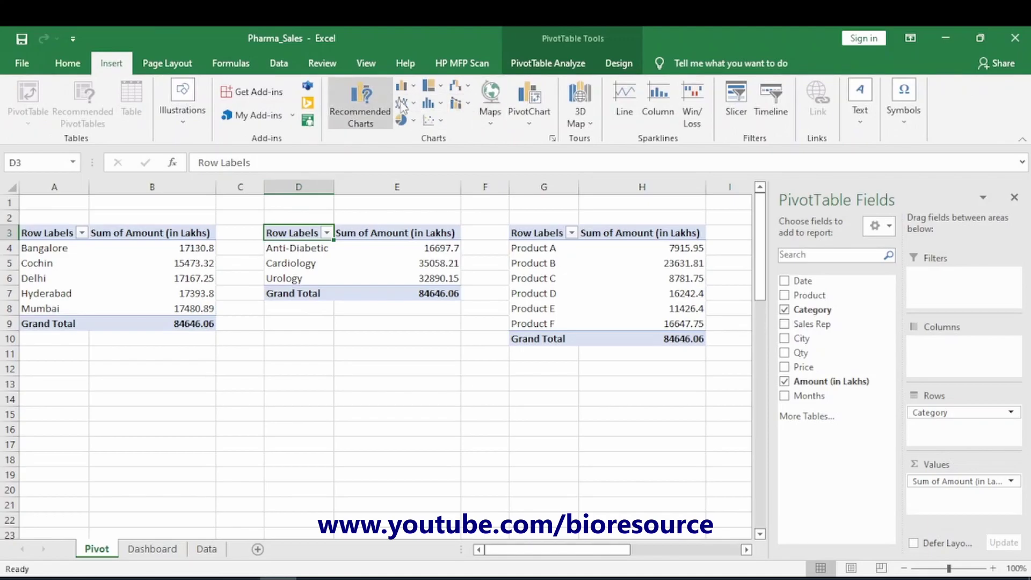
click(402, 119)
click(425, 164)
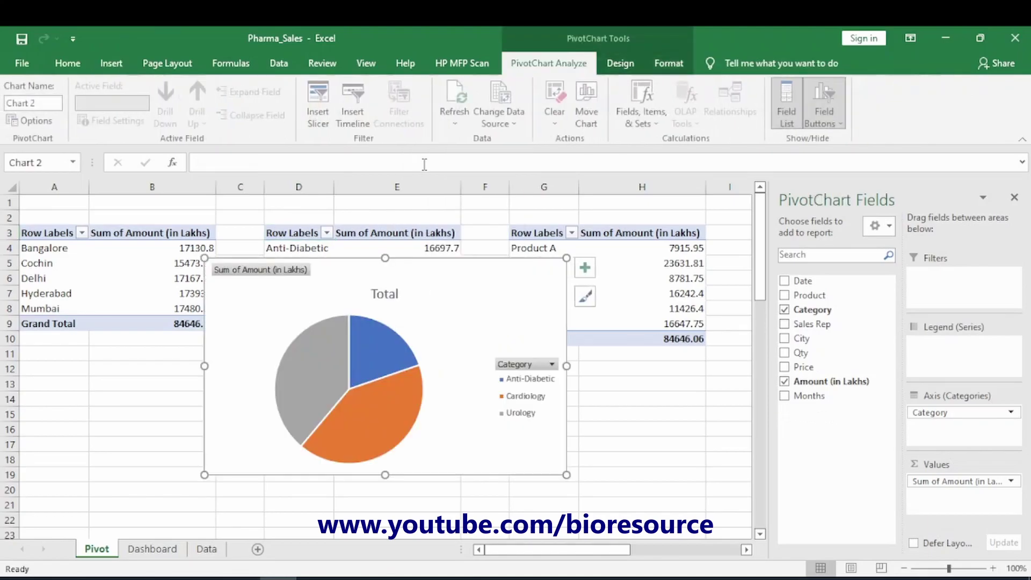
right_click(265, 271)
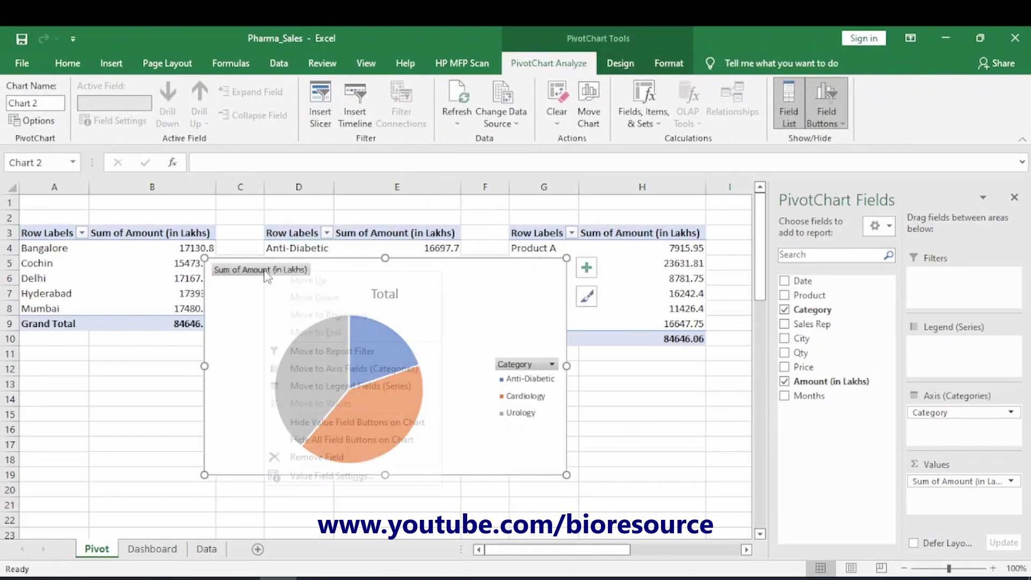
click(336, 441)
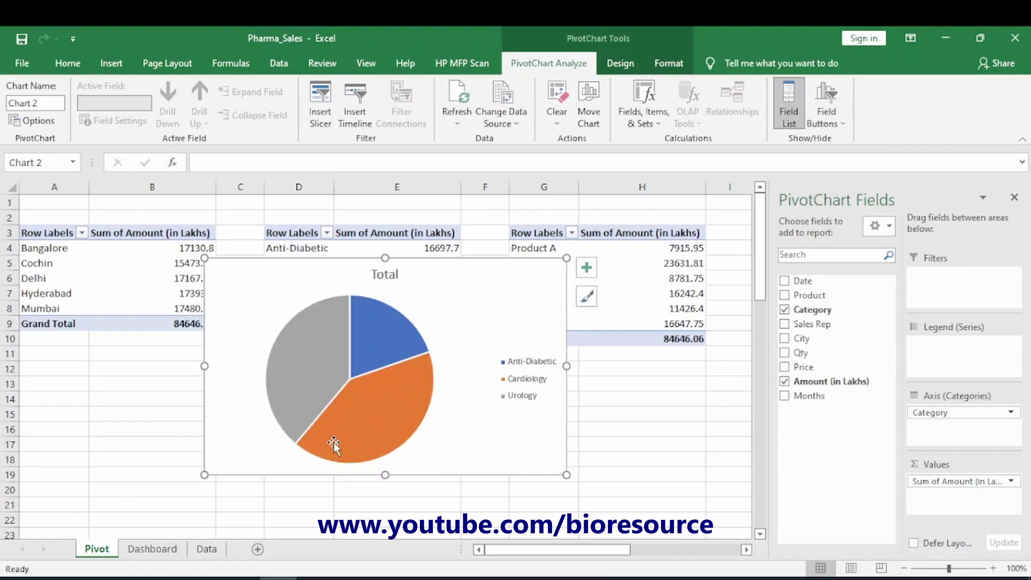
Delete the pie chart's legend and retitle it 'Sales by Category'
click(514, 388)
key(Delete)
click(387, 274)
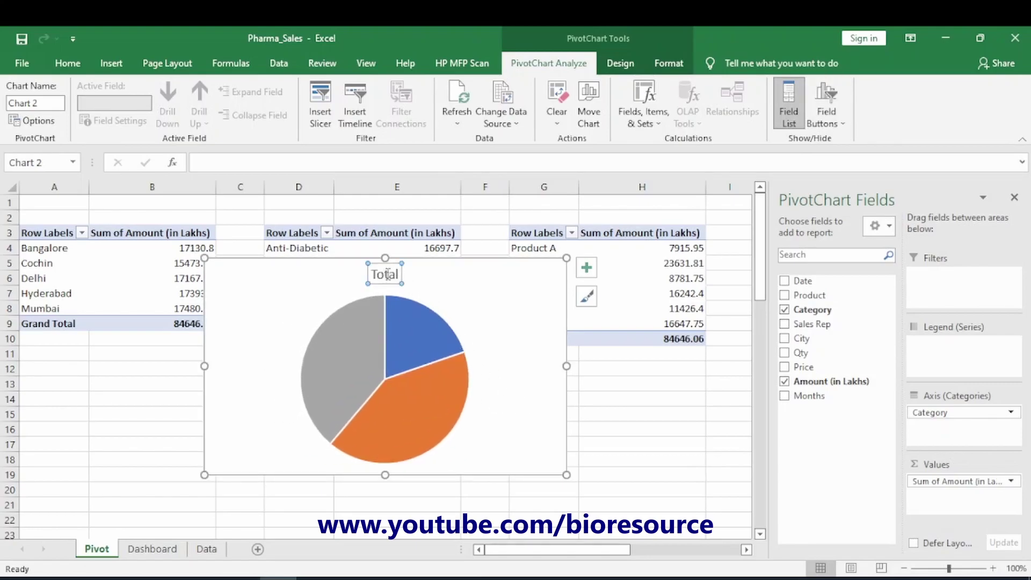
double_click(387, 275)
text(Sales)
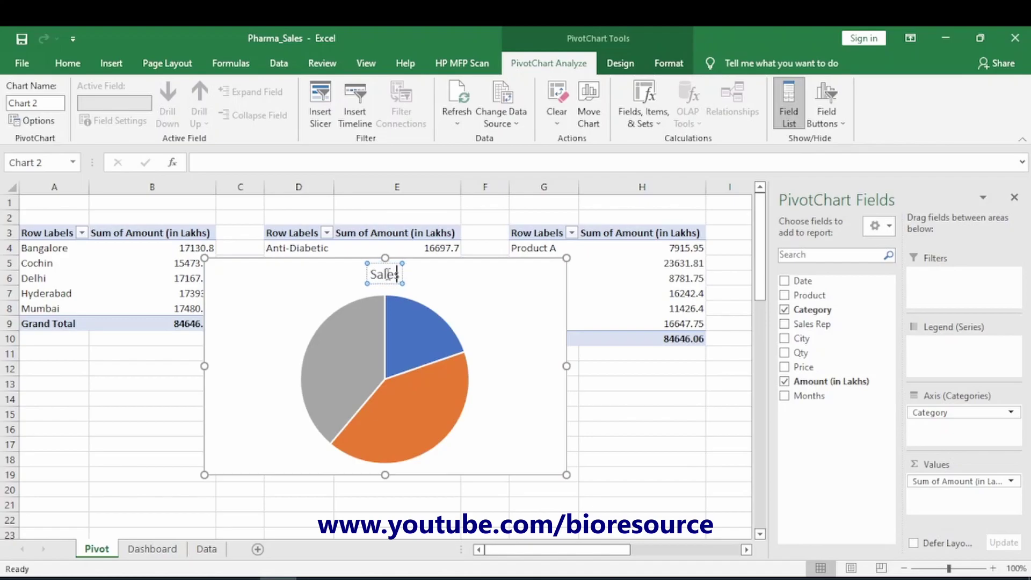
text( by Cat)
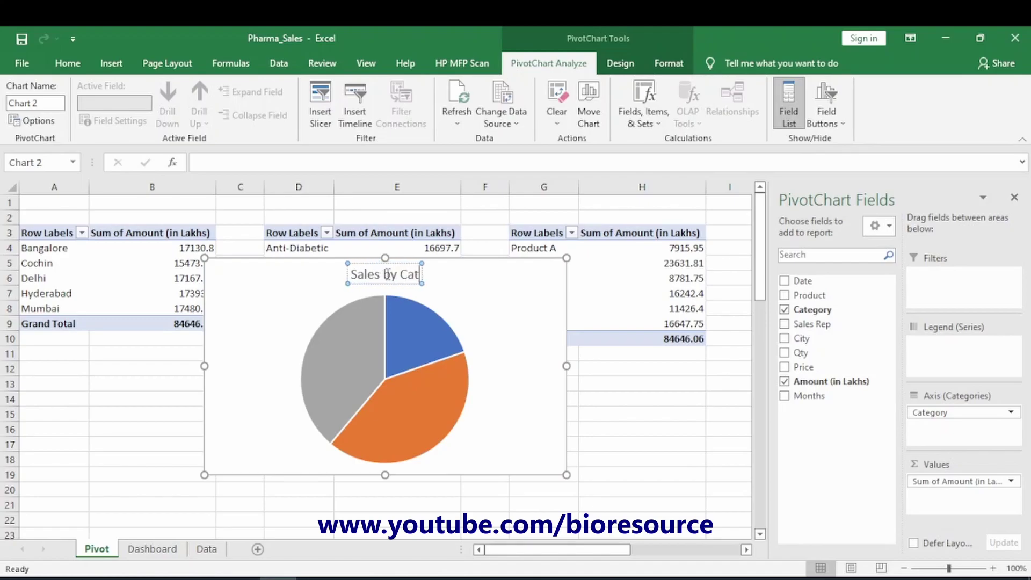
text(egory)
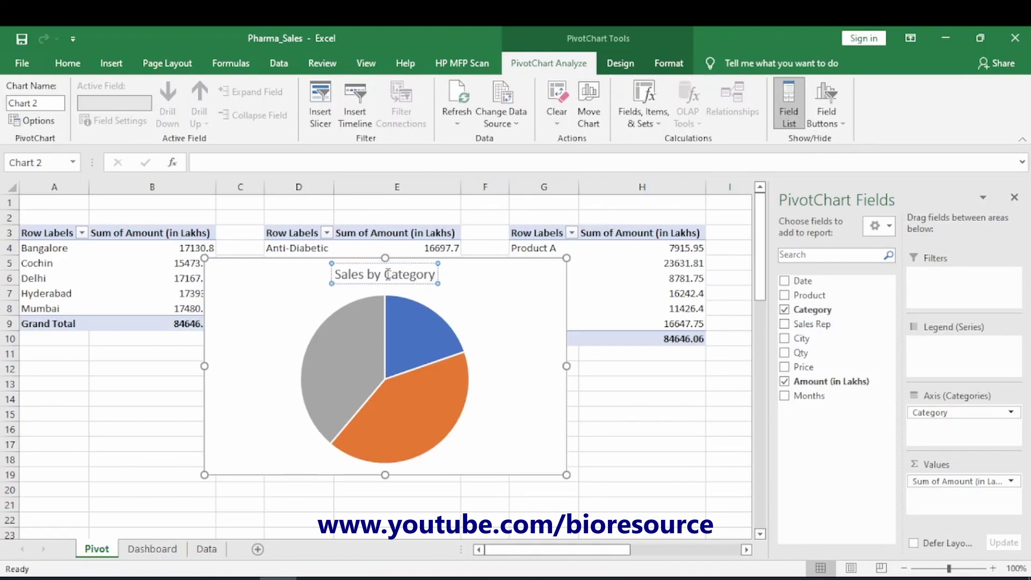
click(466, 308)
Add data labels to the pie slices, including the category name
click(591, 269)
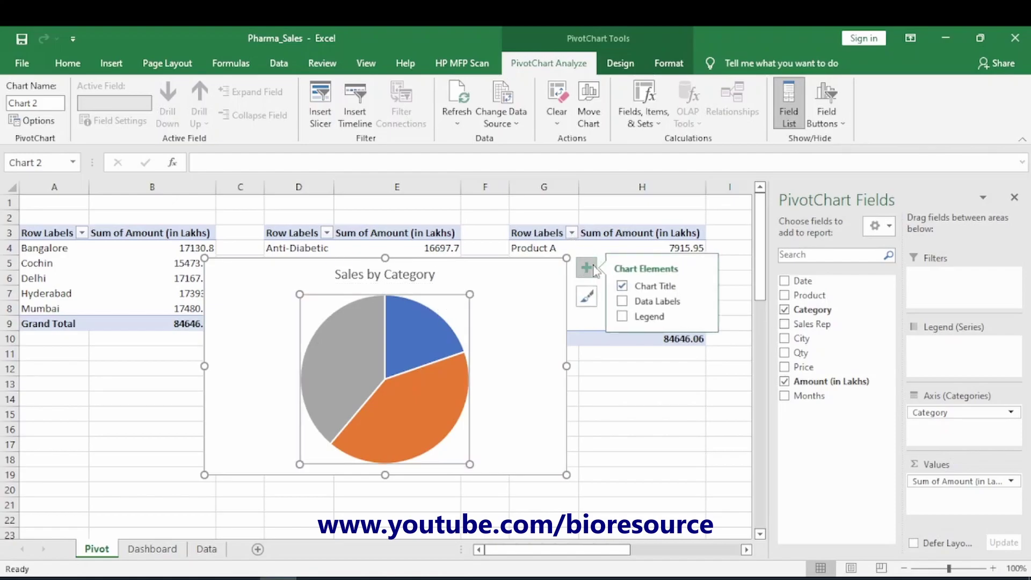
click(623, 300)
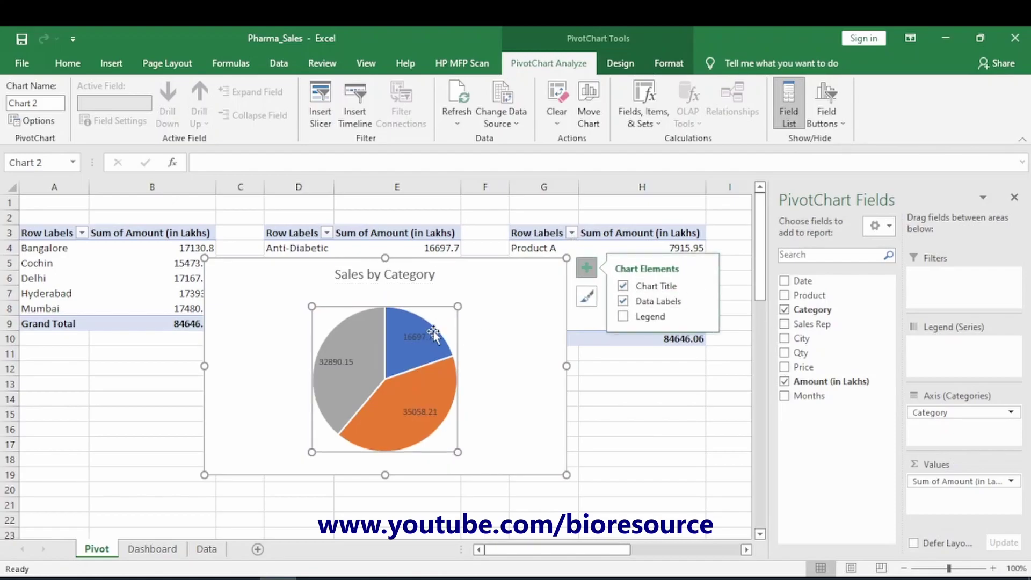
right_click(421, 356)
click(483, 513)
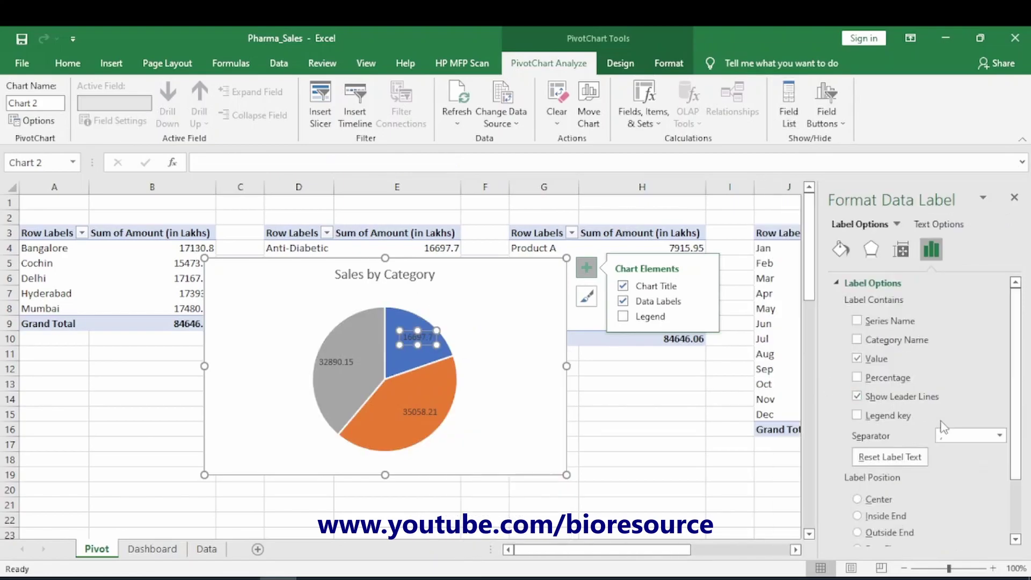
click(858, 340)
click(513, 421)
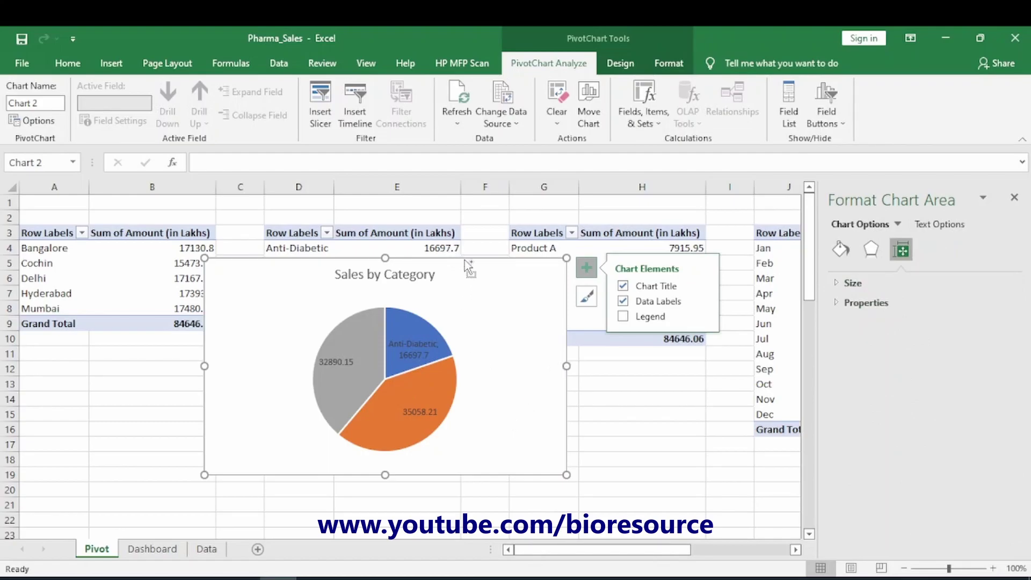
Move the pie chart onto the Dashboard, left of and below Sales by City
key(Delete)
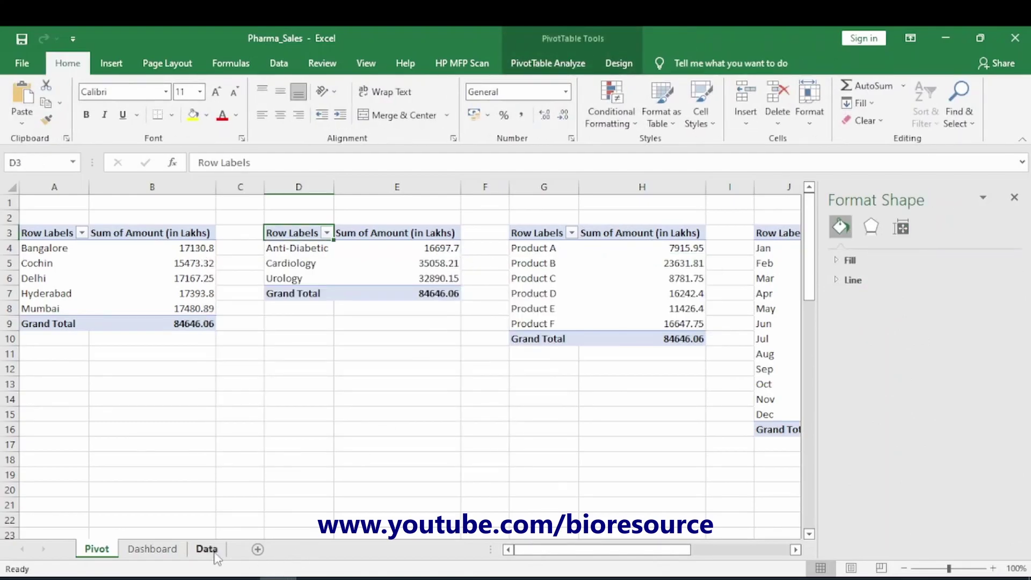
click(152, 549)
key(ctrl+v)
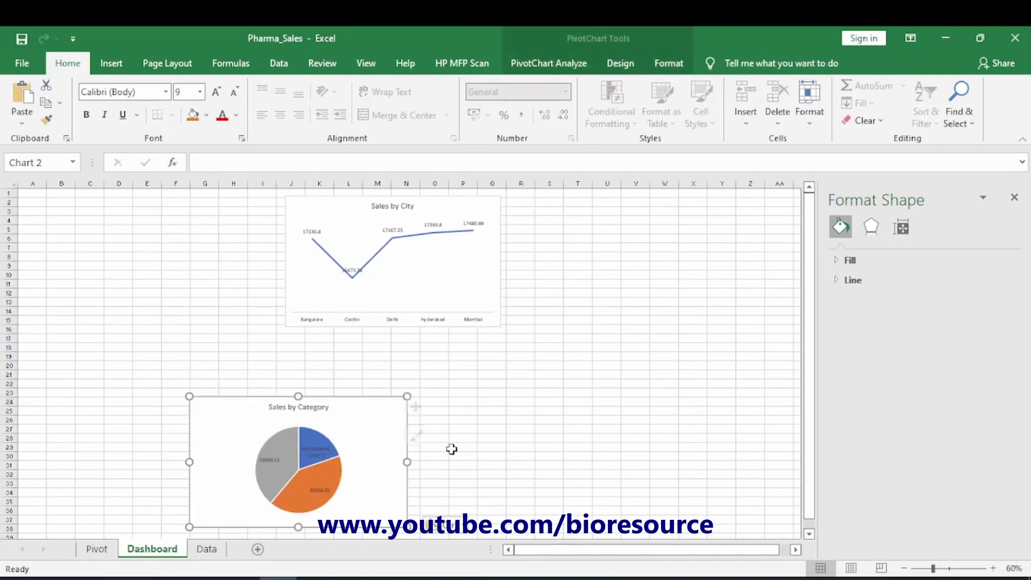
drag(361, 405, 186, 326)
click(375, 382)
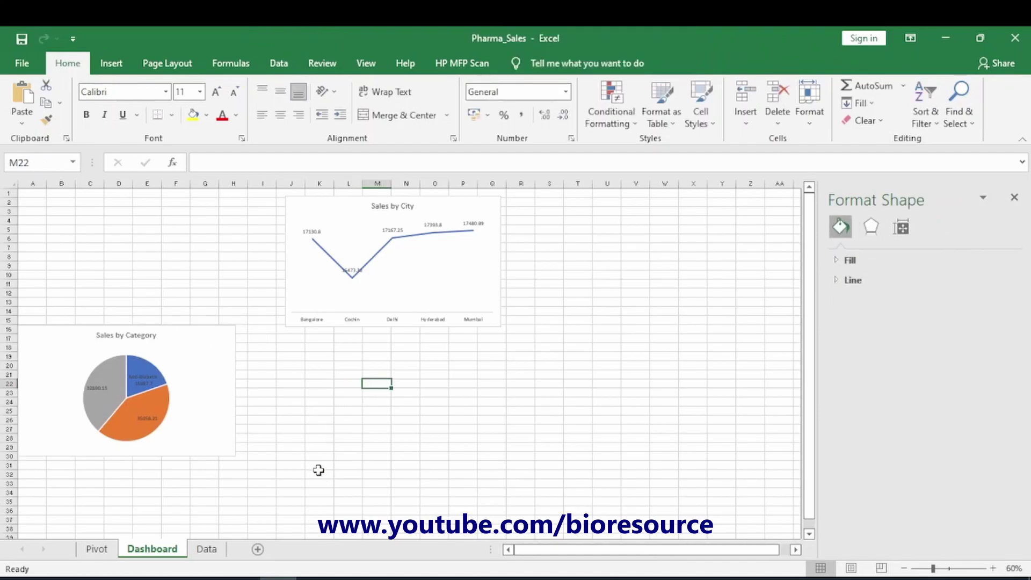
click(96, 548)
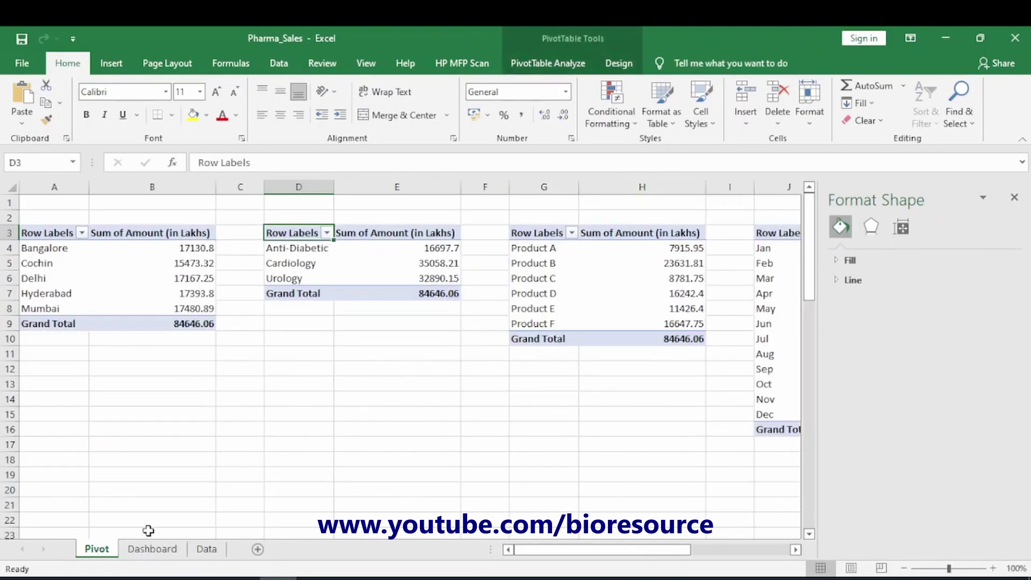
Insert a clustered column chart from the Product pivot table and hide its field buttons
click(551, 230)
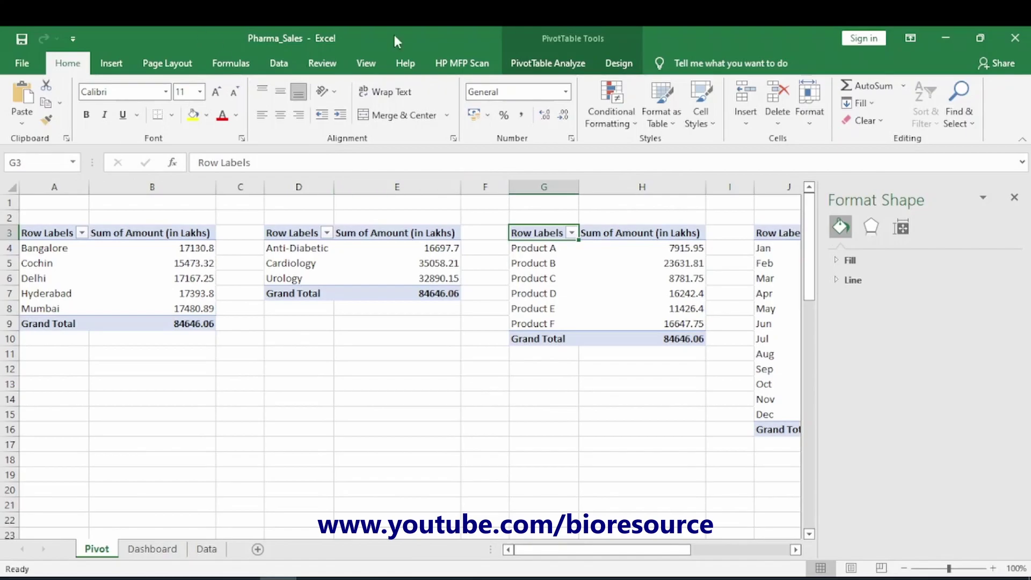
click(111, 62)
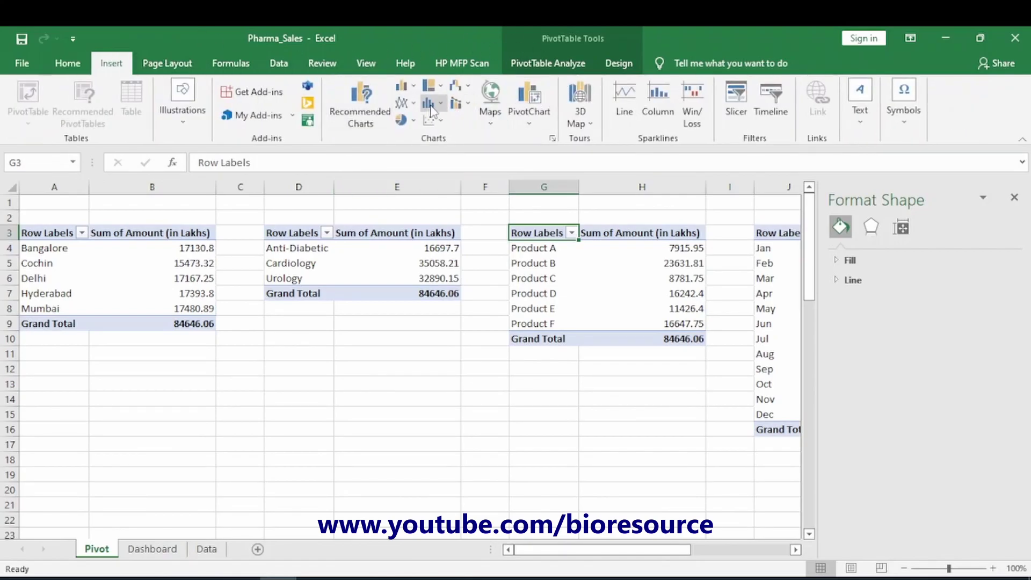
click(416, 87)
click(409, 131)
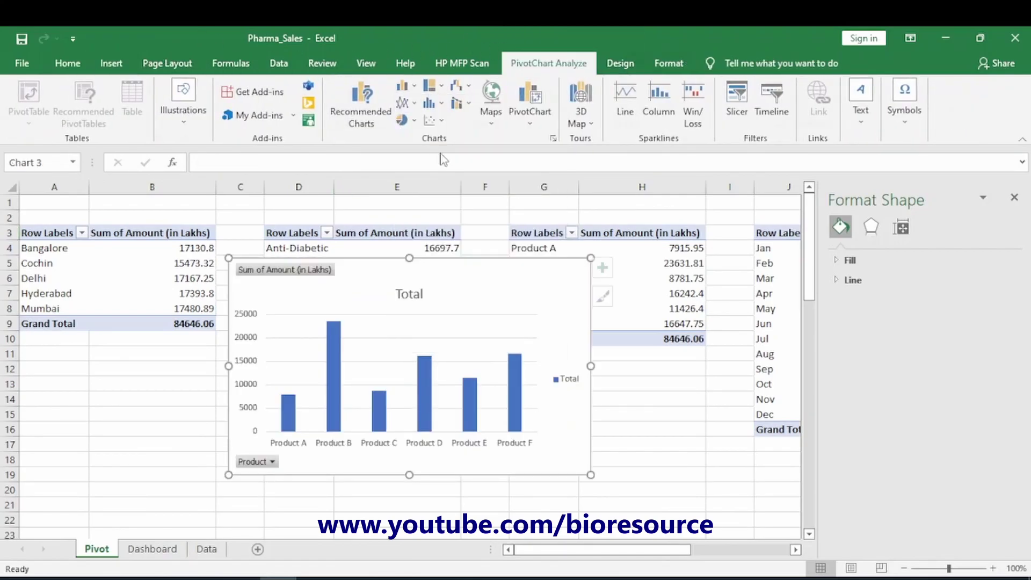
right_click(312, 270)
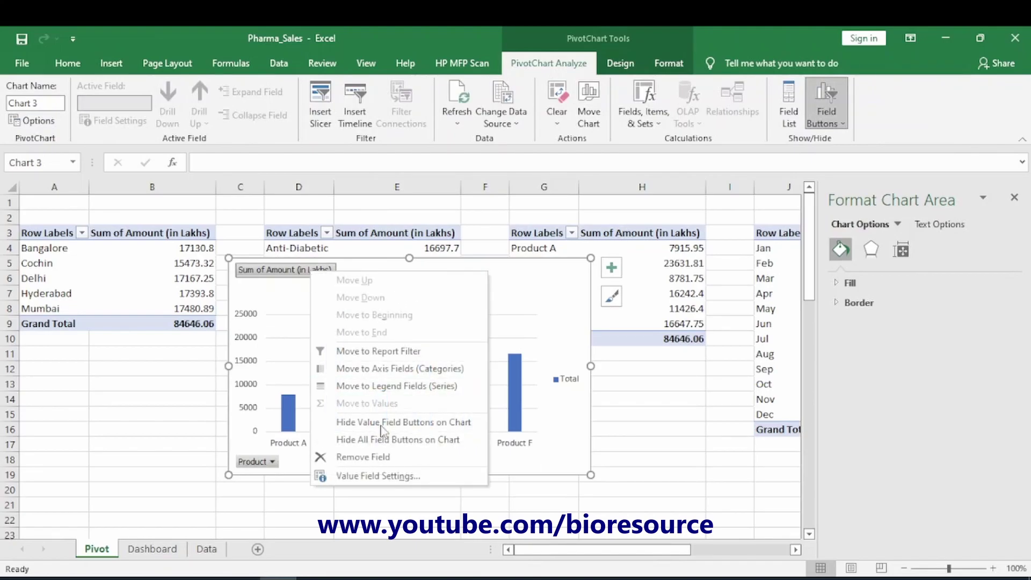
click(398, 446)
Remove the legend and gridlines and retitle the chart 'Sales by Product'
click(573, 382)
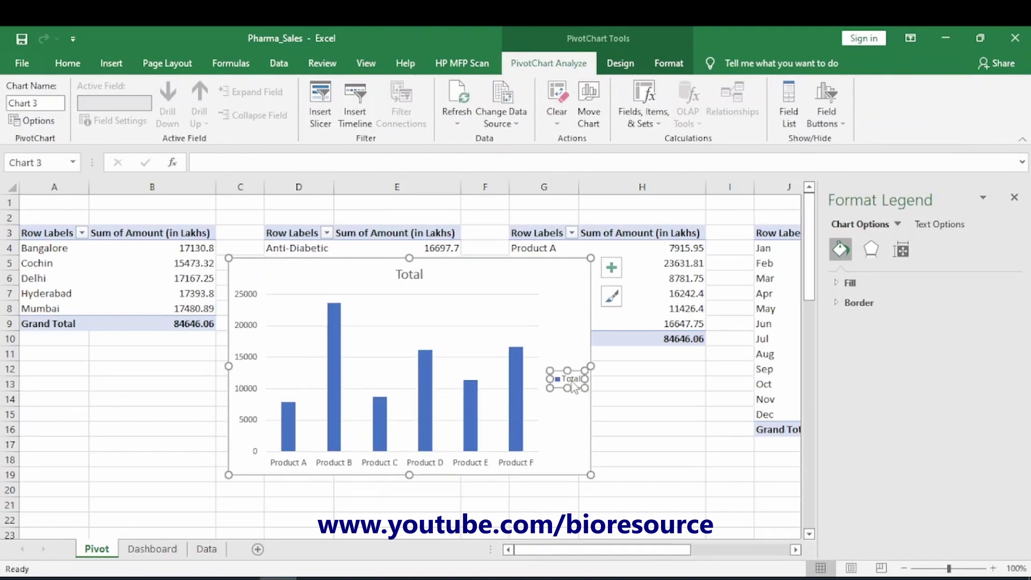
key(Delete)
click(535, 296)
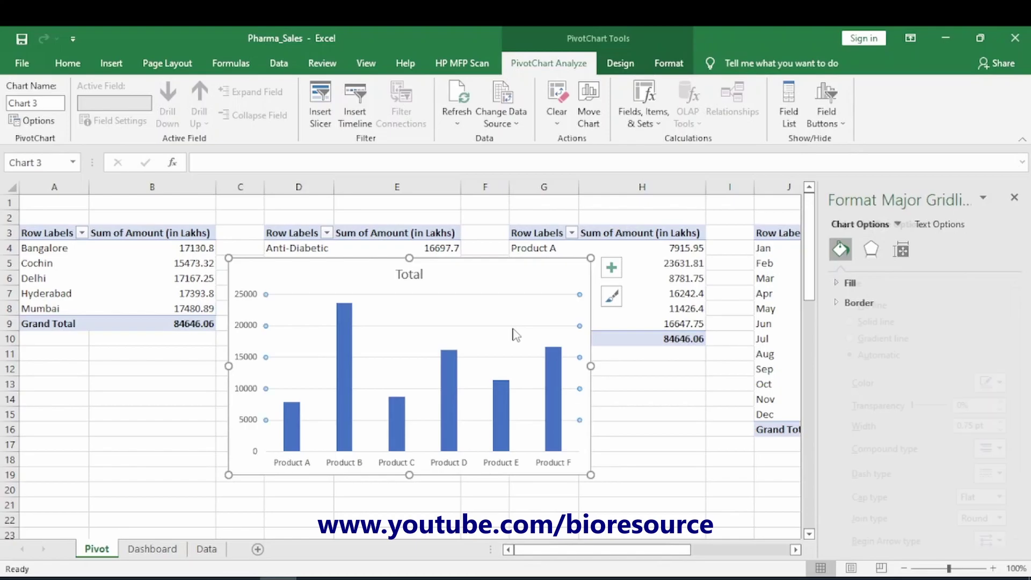
key(Delete)
click(403, 279)
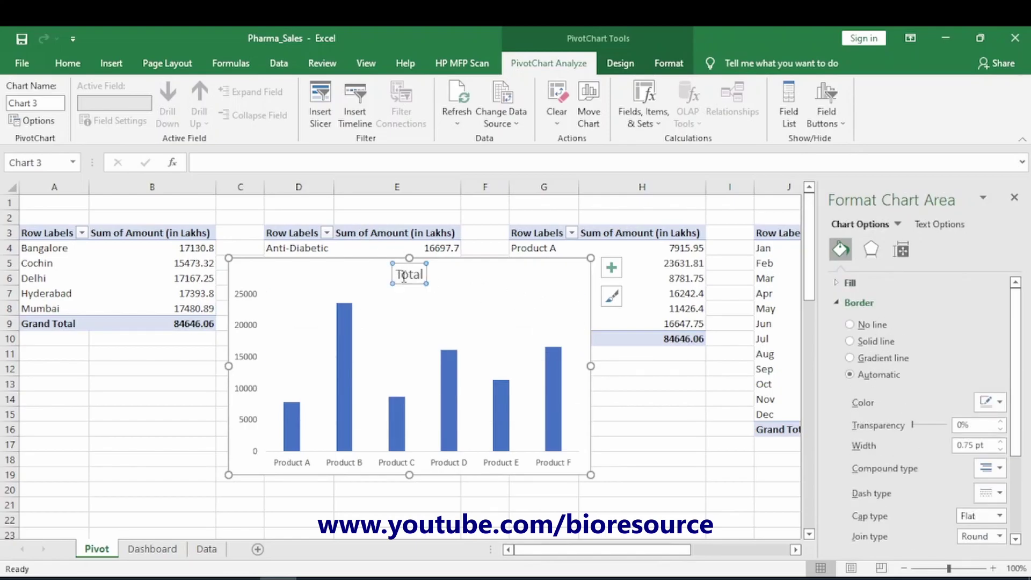
double_click(405, 279)
text(Sale)
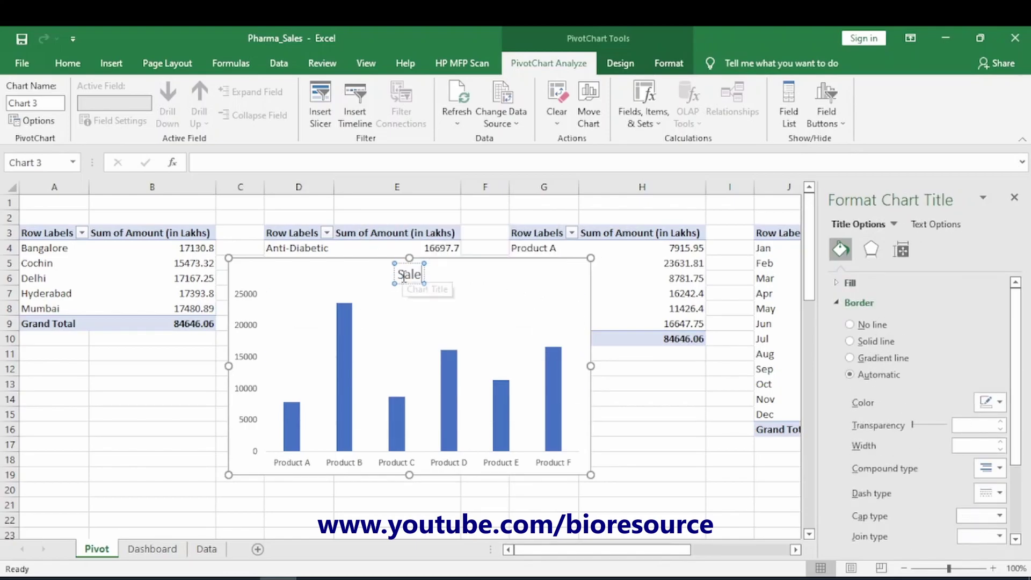
text(s by Pro)
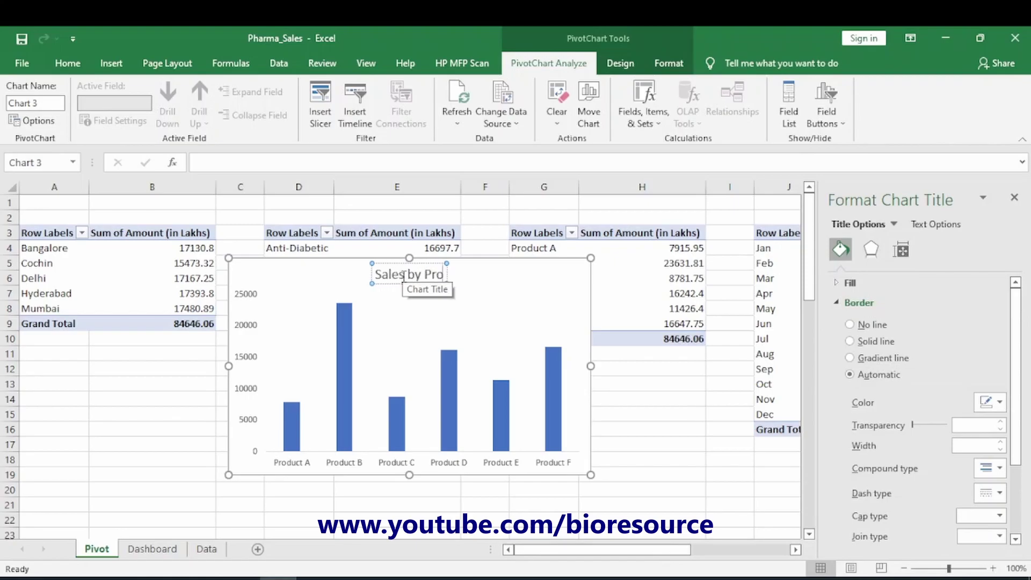
text(duct)
click(559, 286)
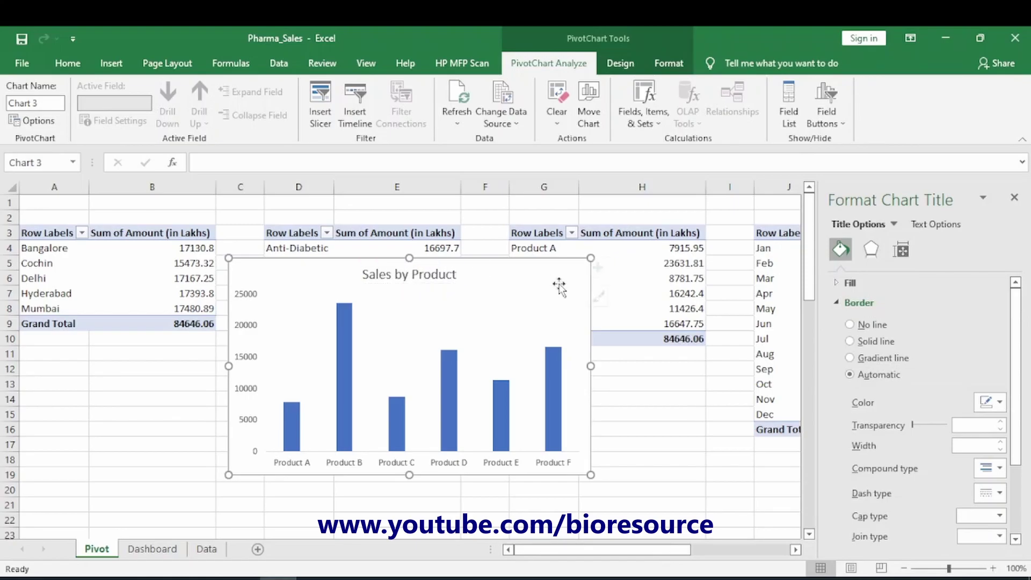
Move the Sales by Product chart to the Dashboard beneath Sales by City, then return to Pivot
key(ctrl+x)
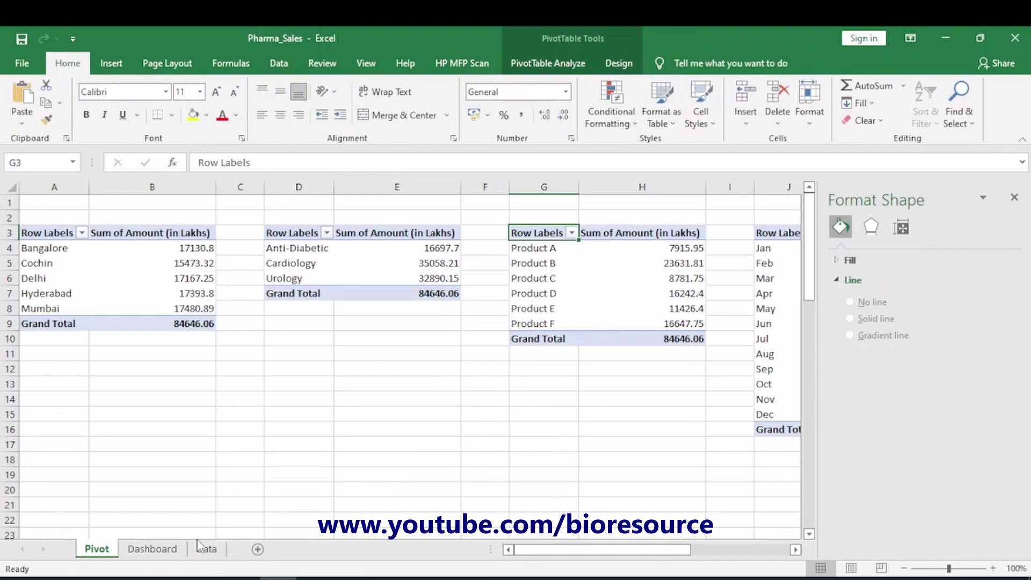
click(152, 548)
click(448, 429)
key(ctrl+v)
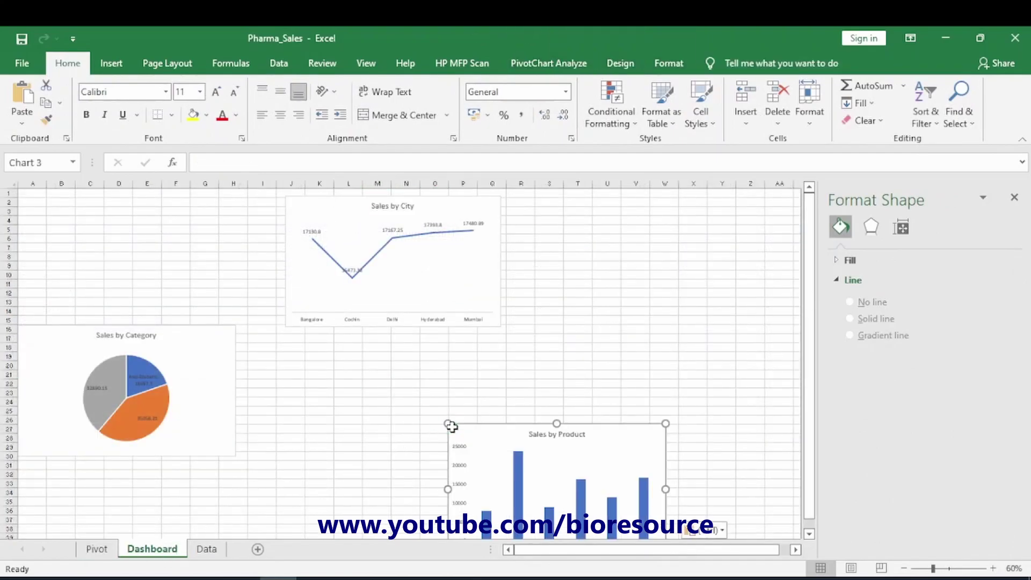
drag(502, 425, 339, 331)
click(594, 385)
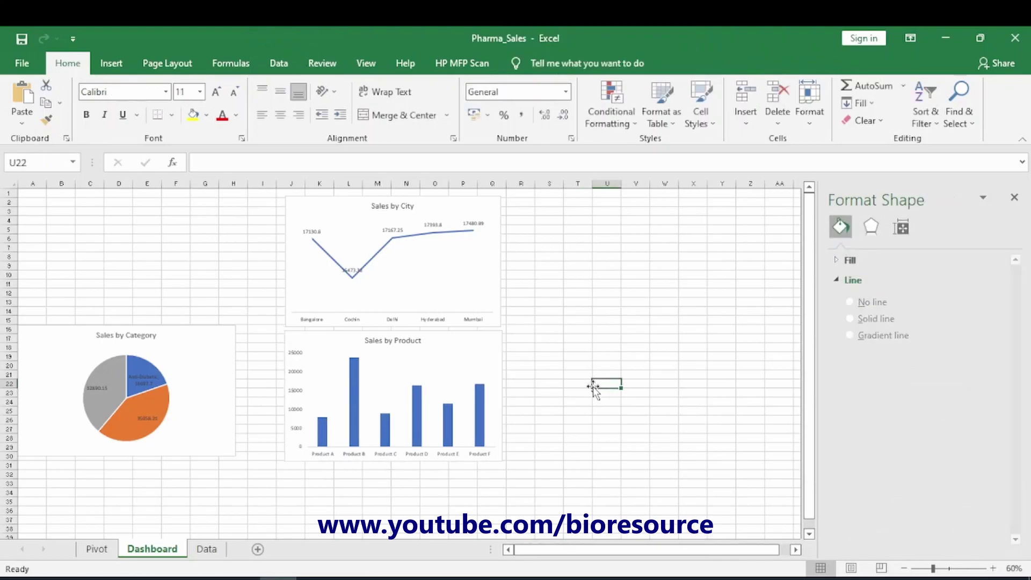
key(ctrl+Page_Up)
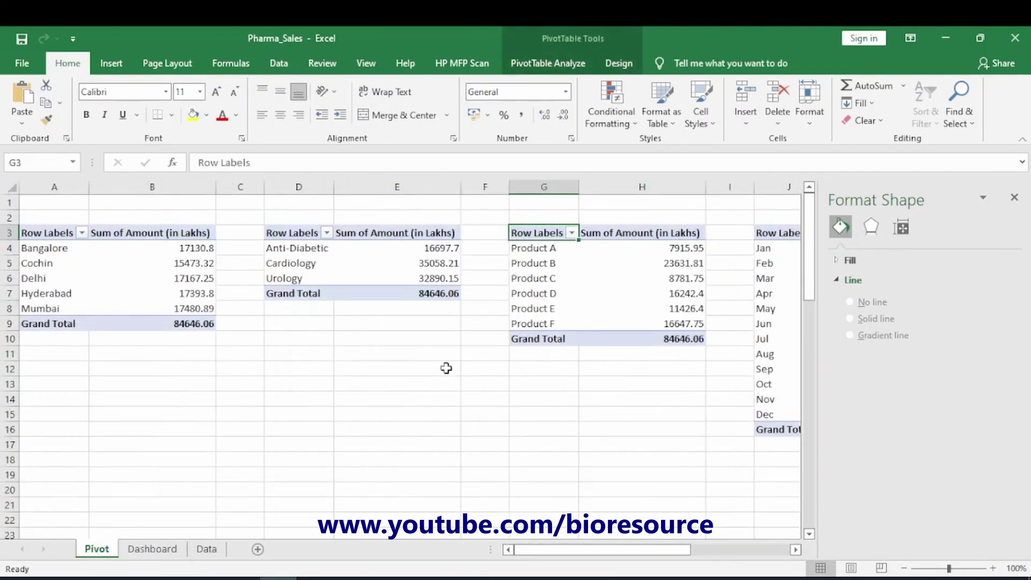
Insert a clustered bar chart from the sales rep pivot and hide its field buttons
drag(548, 549, 647, 545)
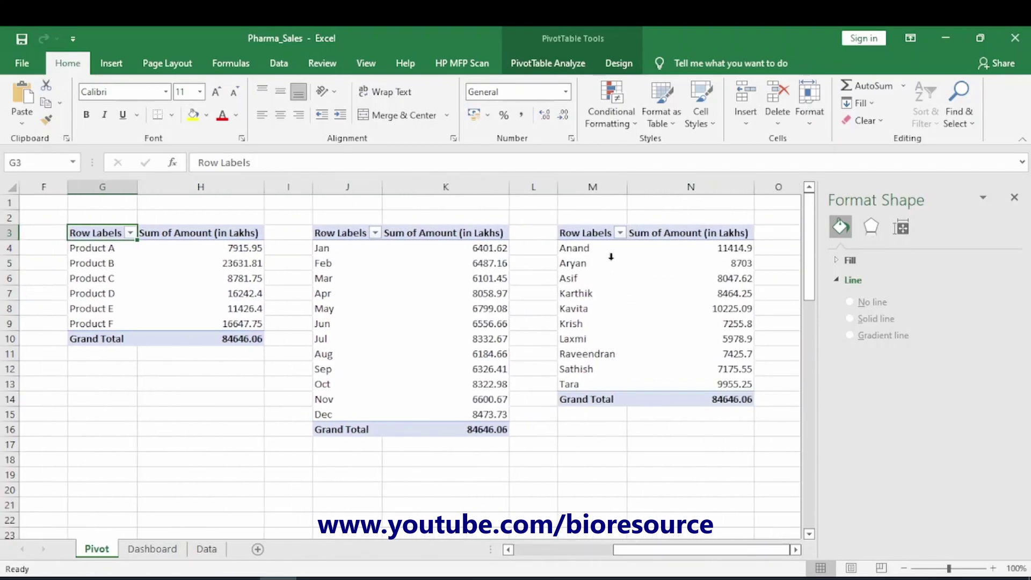
click(591, 237)
click(111, 63)
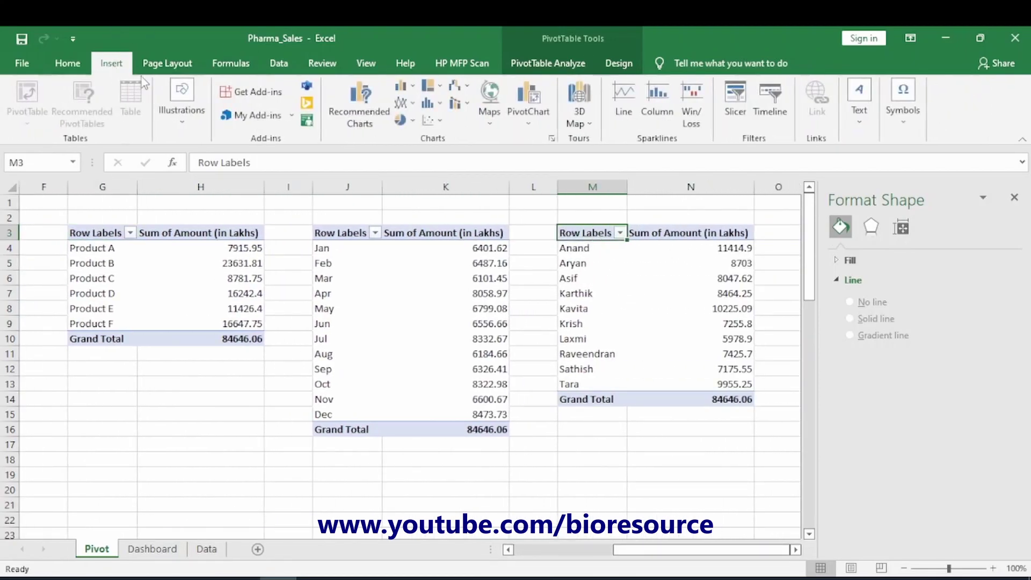
click(412, 90)
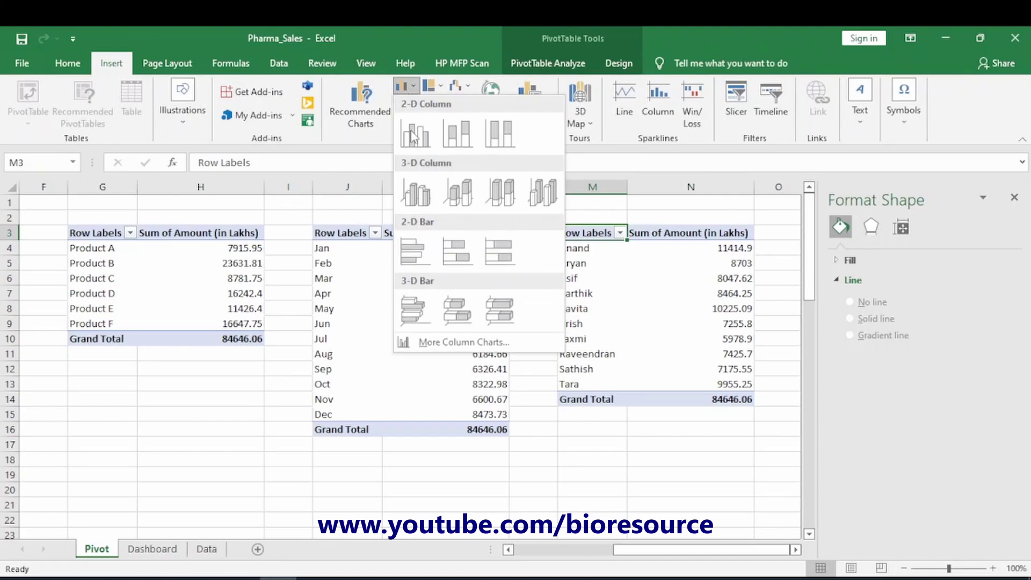
click(411, 250)
right_click(303, 283)
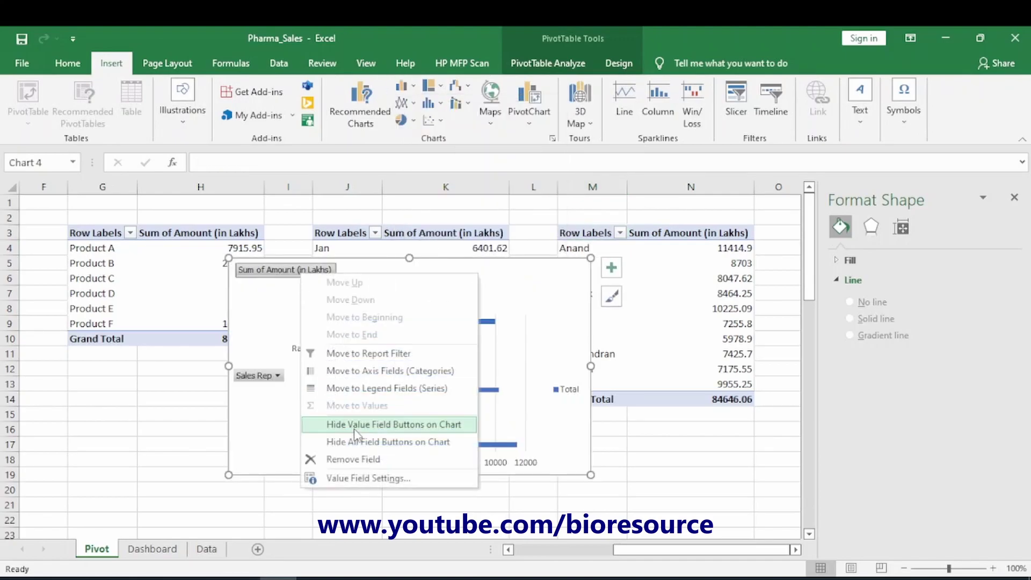
click(333, 439)
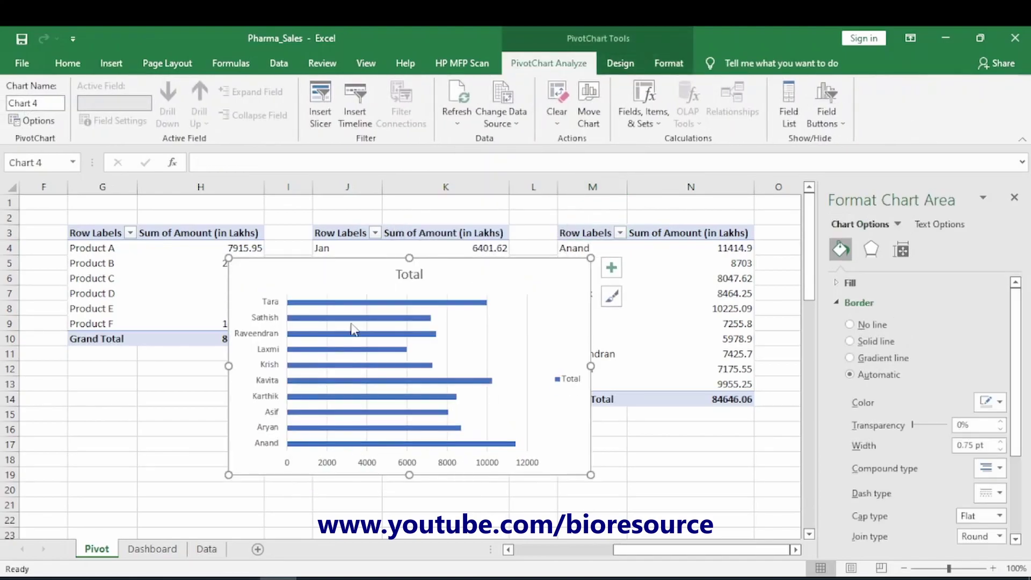
Delete the legend, gridlines and value axis, and retitle the chart 'Sales by Sales Rep'
click(571, 379)
key(Delete)
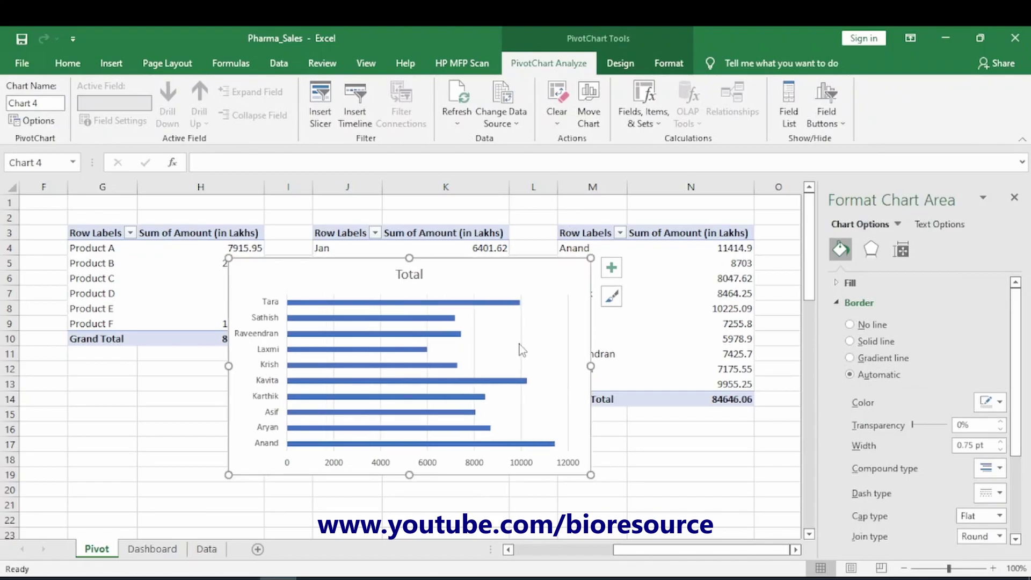
click(521, 344)
key(Delete)
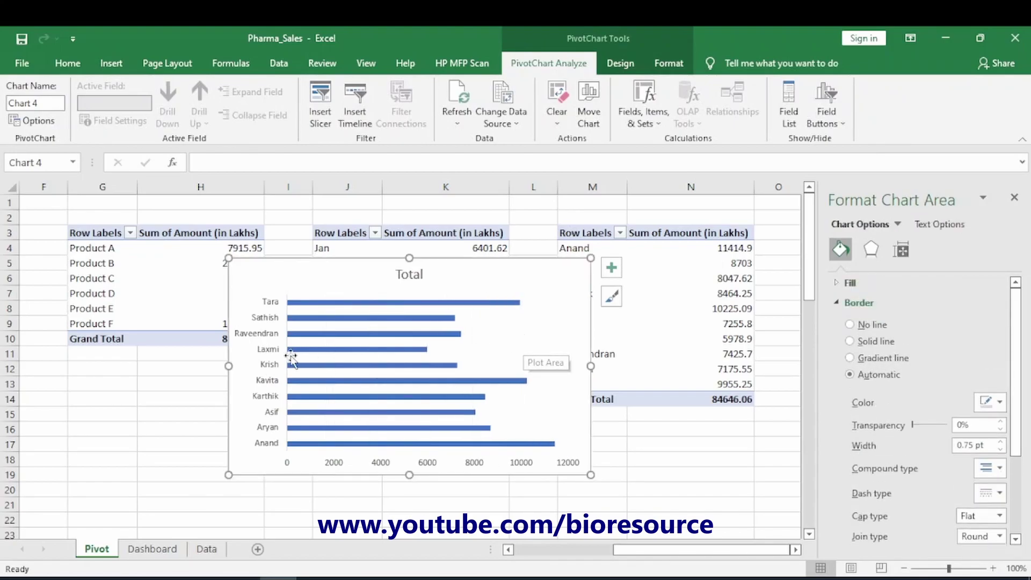
click(344, 470)
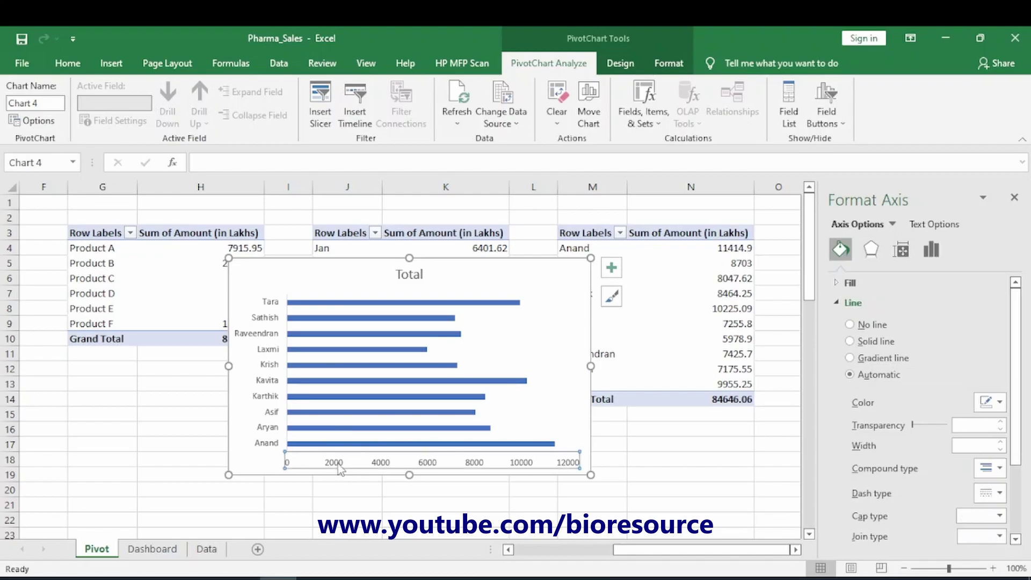
key(Delete)
click(410, 275)
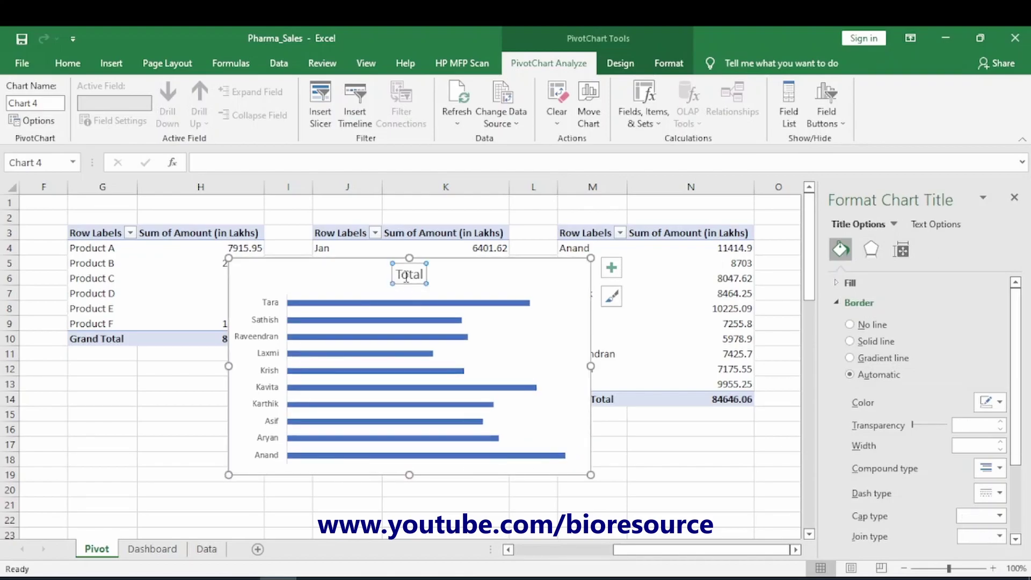
double_click(409, 276)
text(Sales)
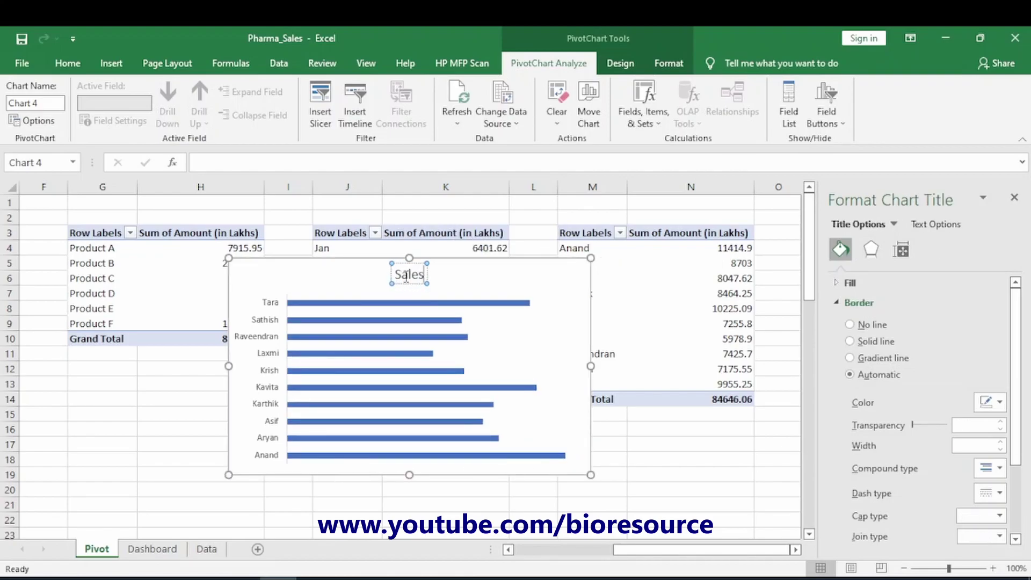
text( by Sal)
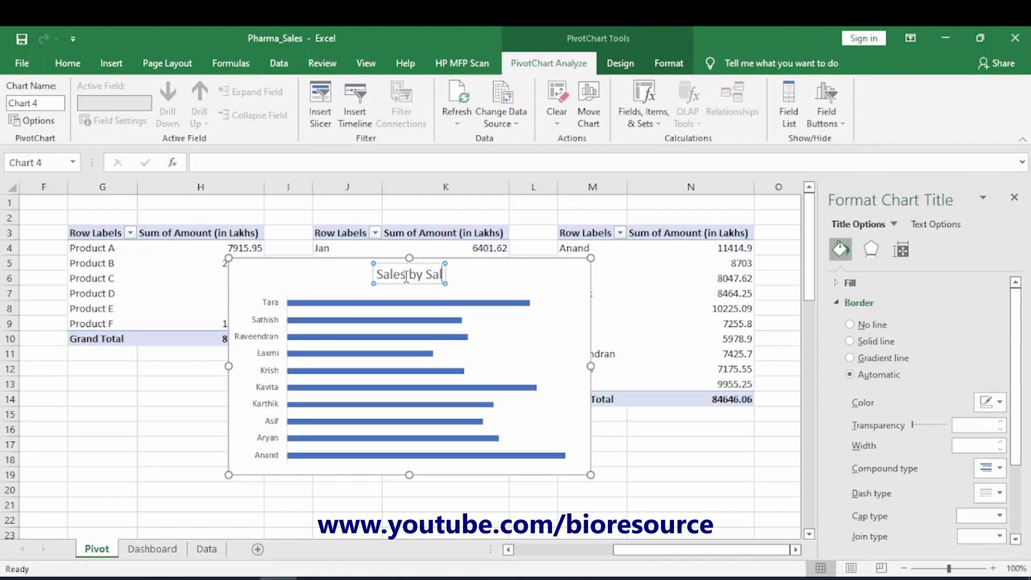
text(es Rep)
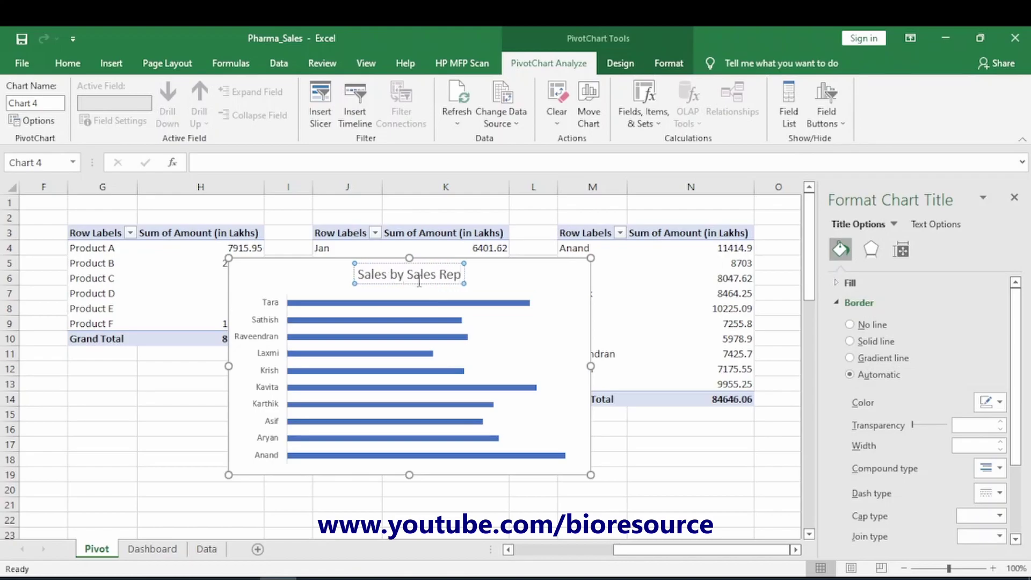
Add value data labels to the Sales by Sales Rep bars
click(599, 262)
click(611, 267)
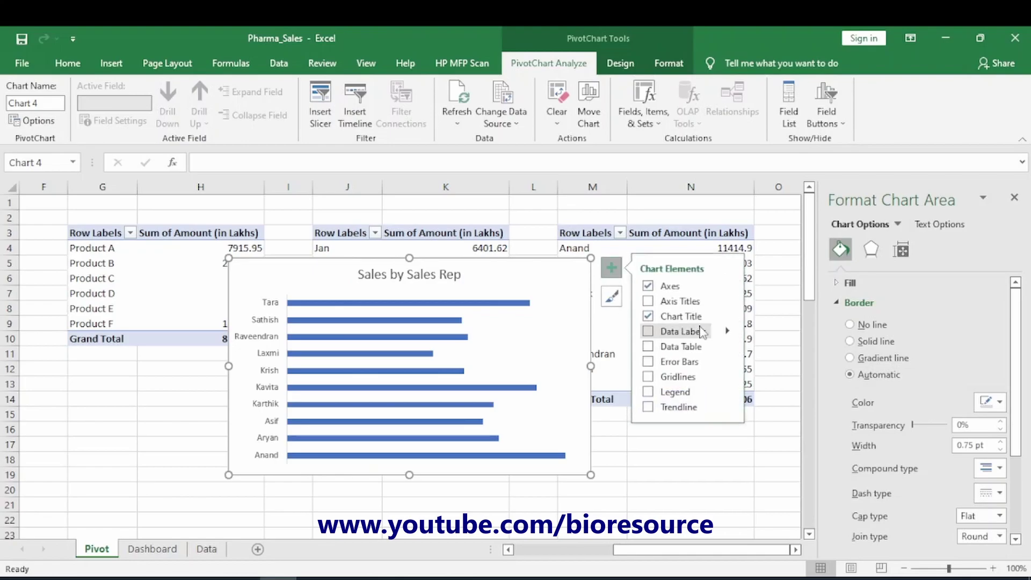
click(666, 334)
click(635, 486)
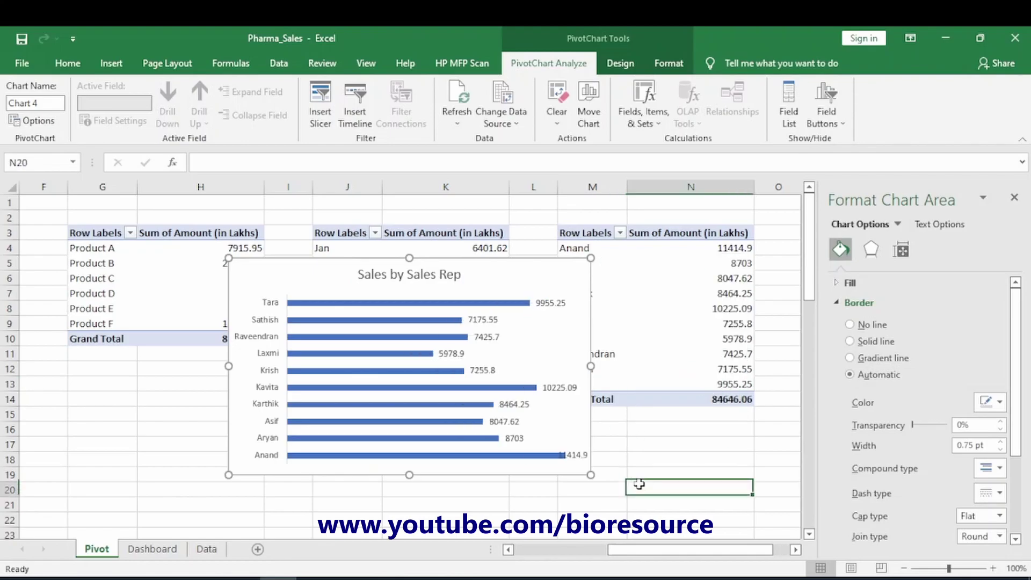
click(337, 250)
Paste the Sales by Sales Rep chart at S25 on the Dashboard, beside City, stretched down to Product's bottom
key(ctrl+x)
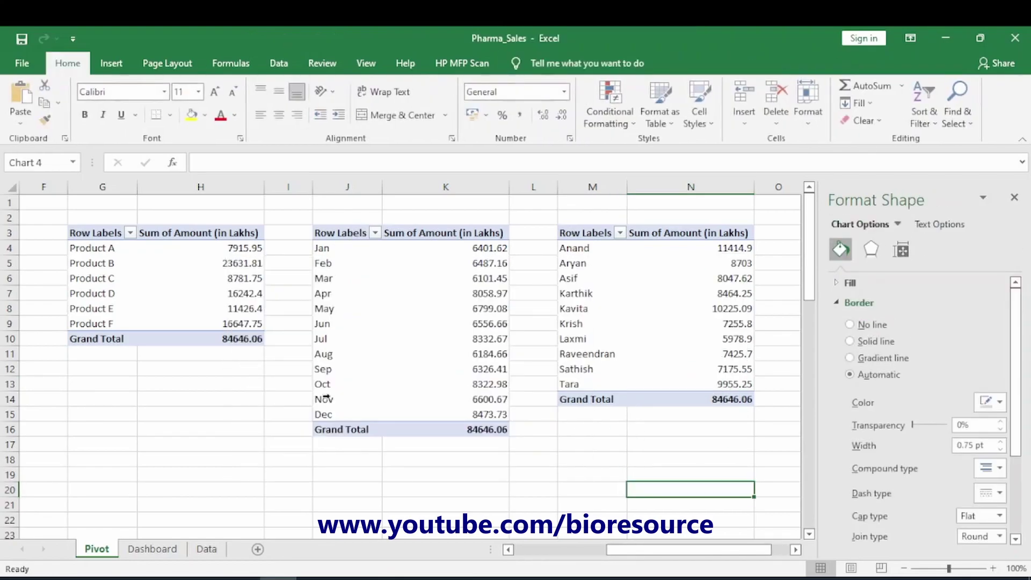
click(152, 549)
click(554, 411)
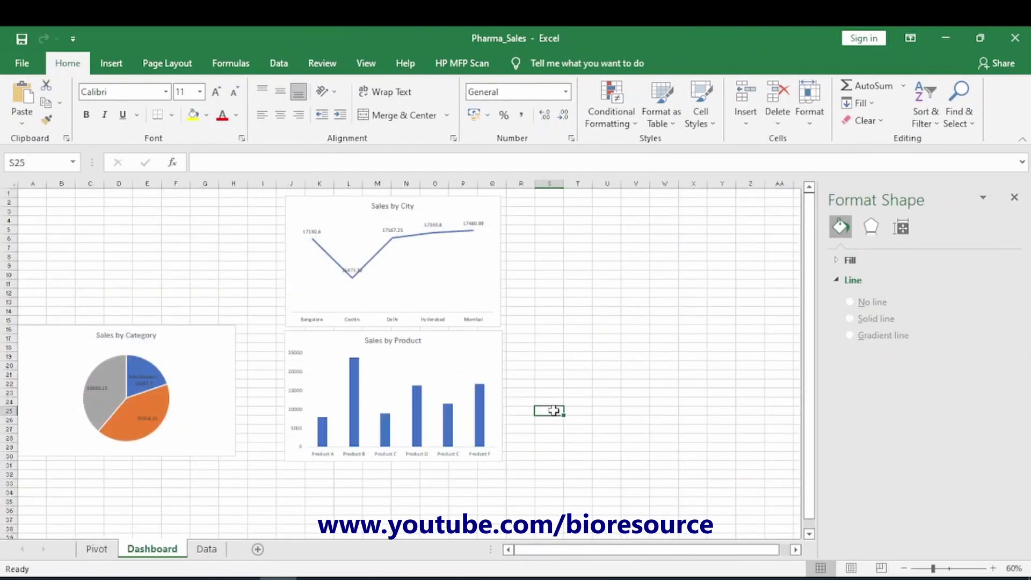
key(ctrl+v)
drag(603, 410, 570, 198)
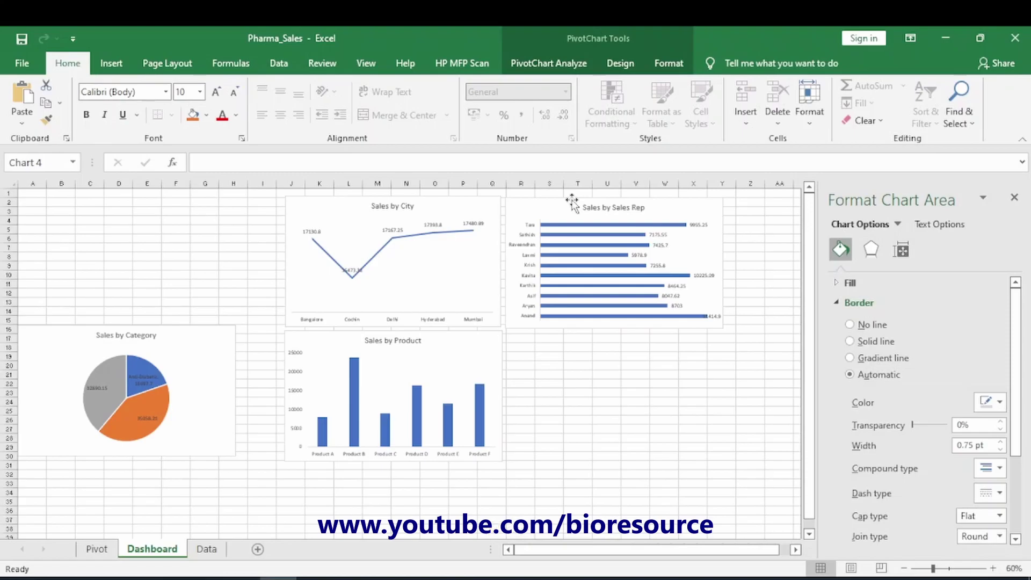
drag(611, 328, 594, 458)
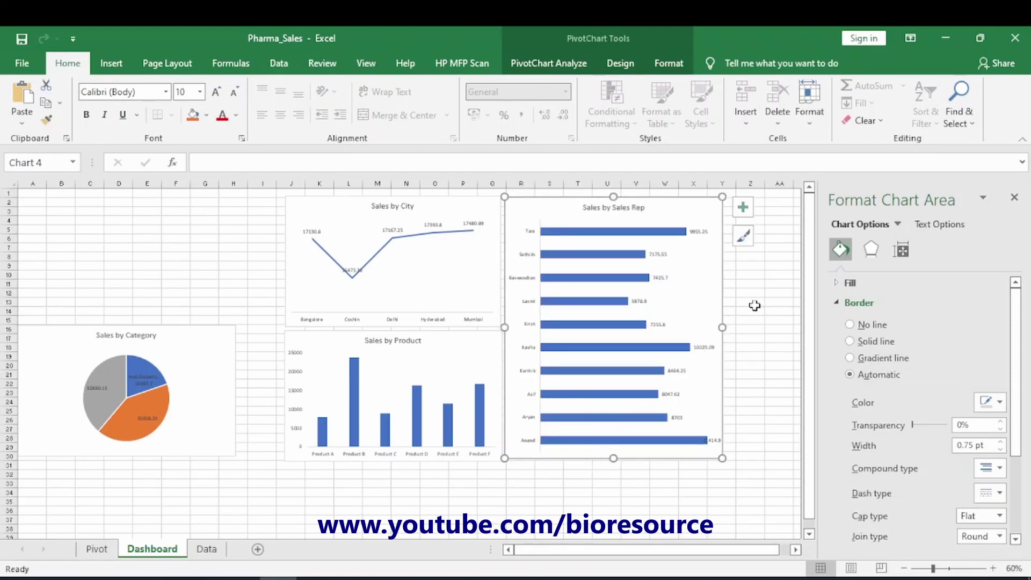
Shift the City, Product and Sales Rep charts left together
ctrl+click(321, 301)
ctrl+click(324, 343)
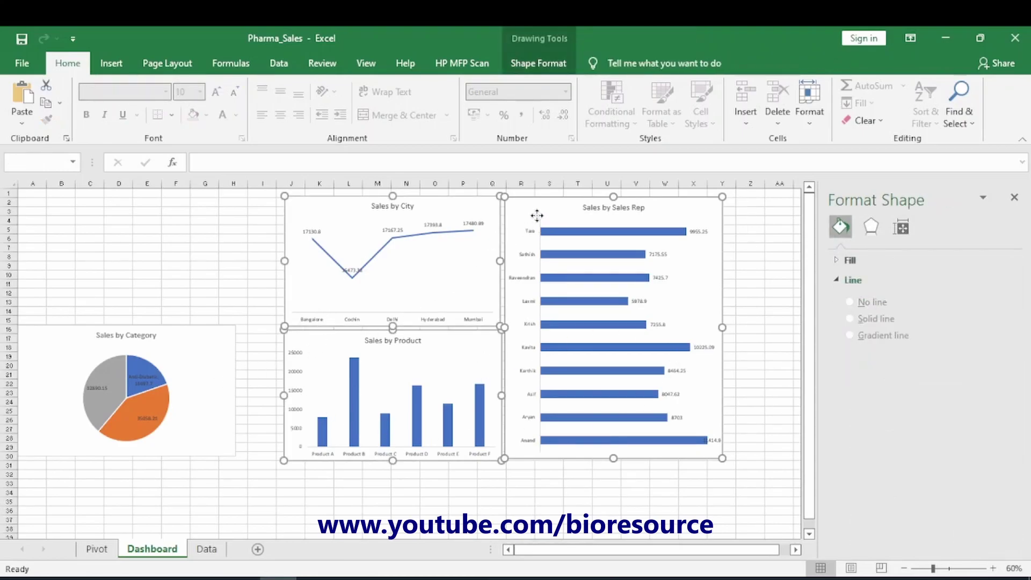
drag(534, 215, 492, 212)
click(650, 491)
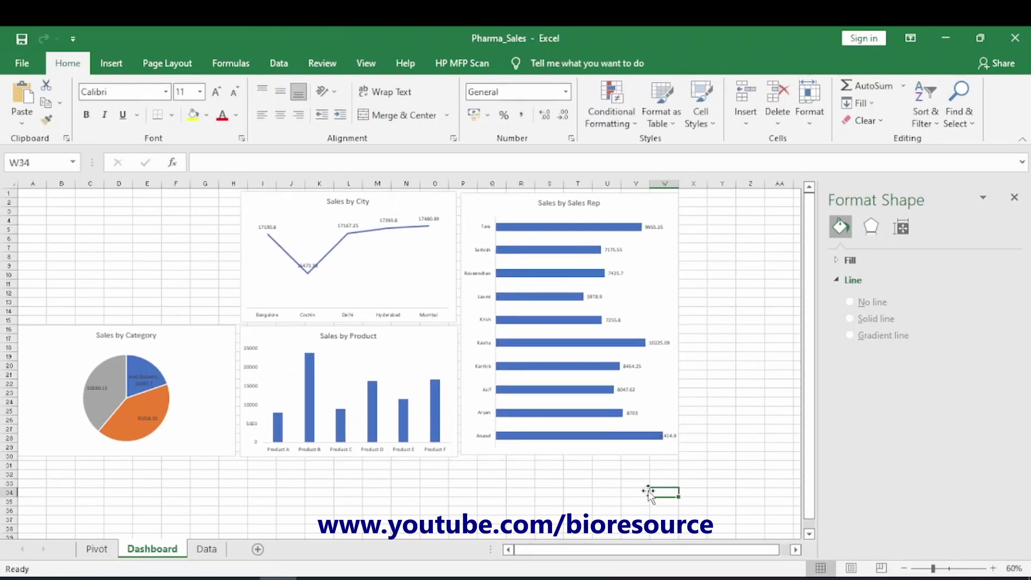
click(577, 457)
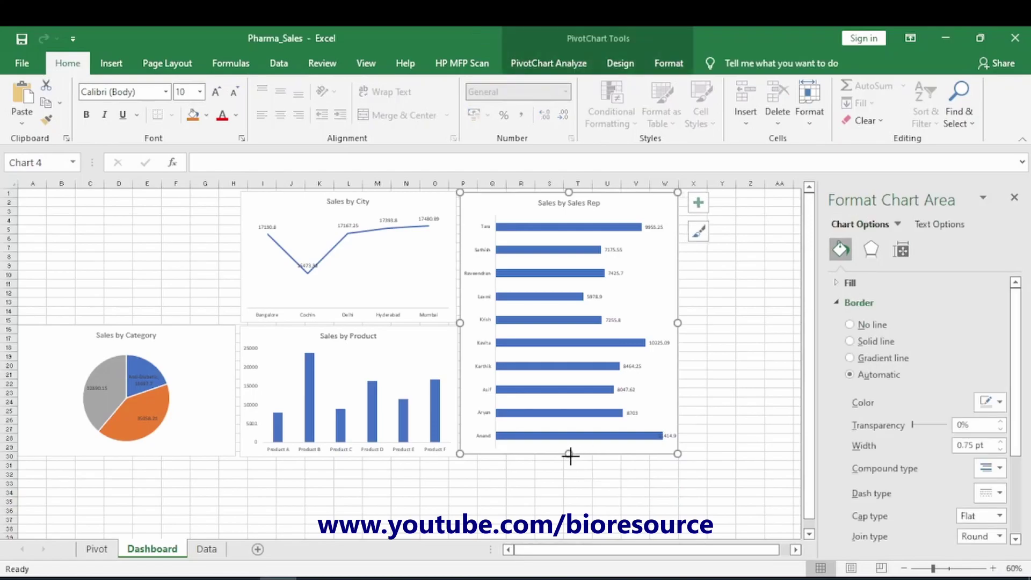
click(550, 483)
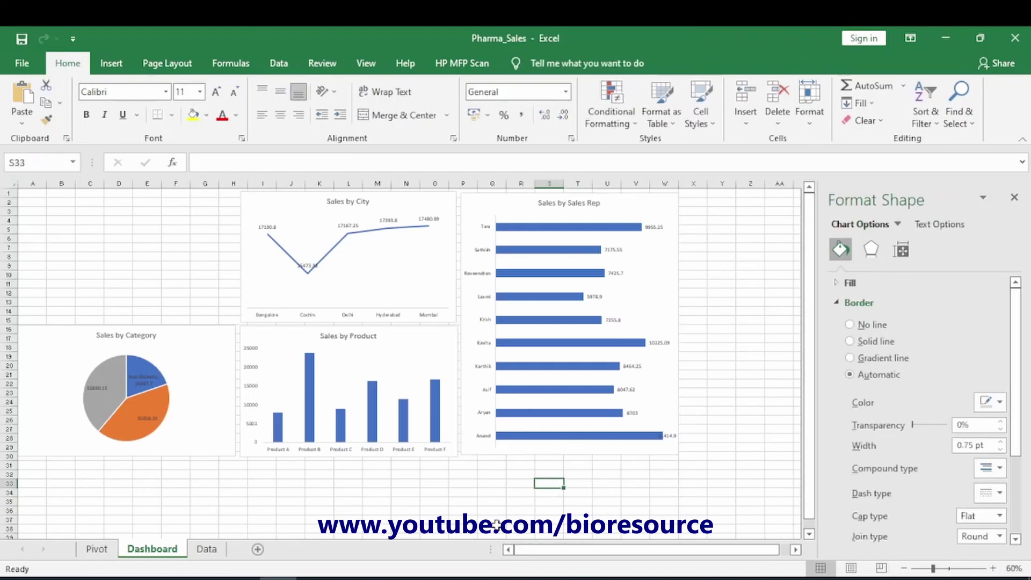
Insert a clustered bar chart from the month pivot table and hide its field buttons
click(92, 553)
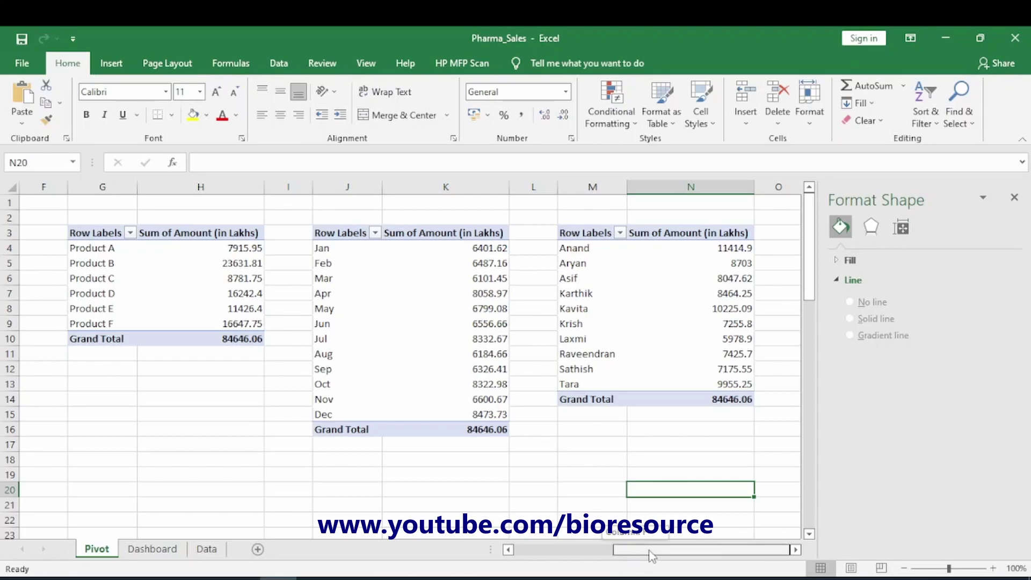
click(347, 237)
click(111, 63)
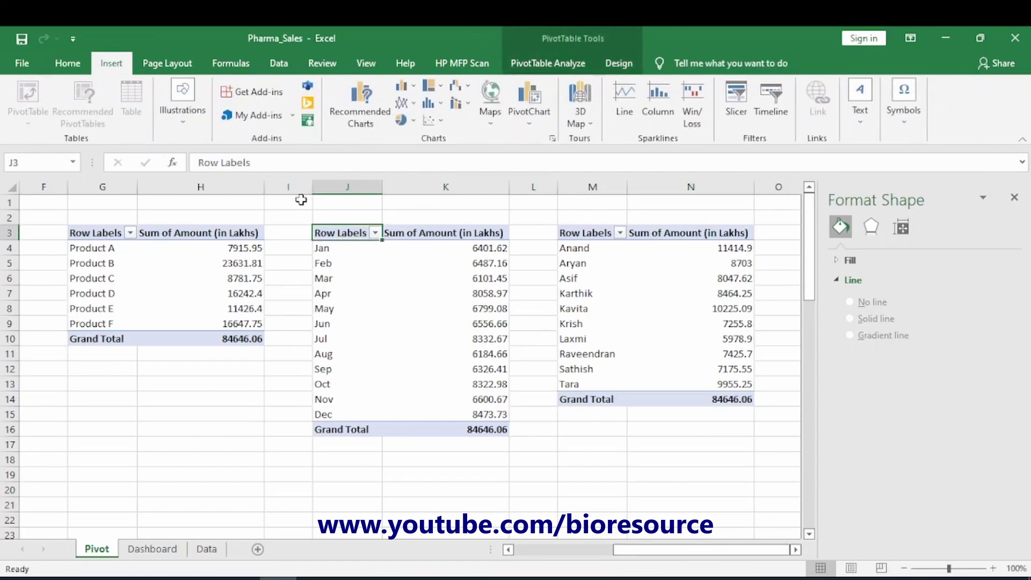
click(401, 86)
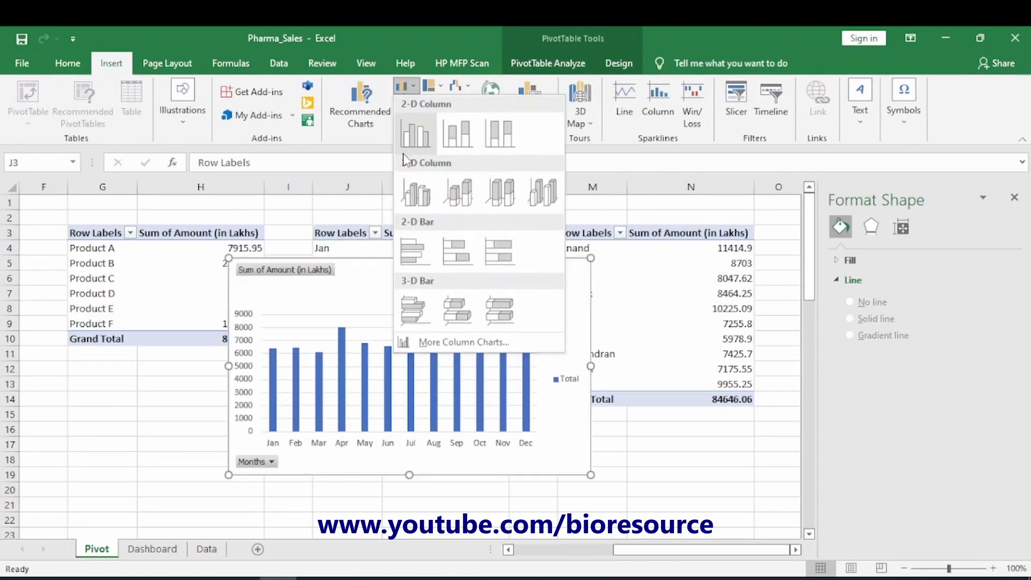
click(407, 256)
right_click(302, 270)
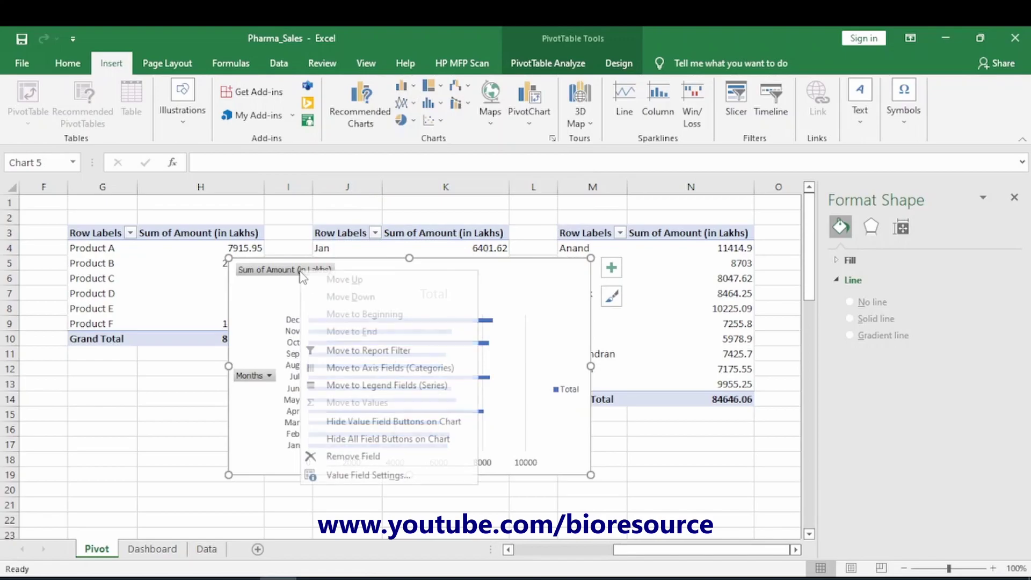
click(346, 439)
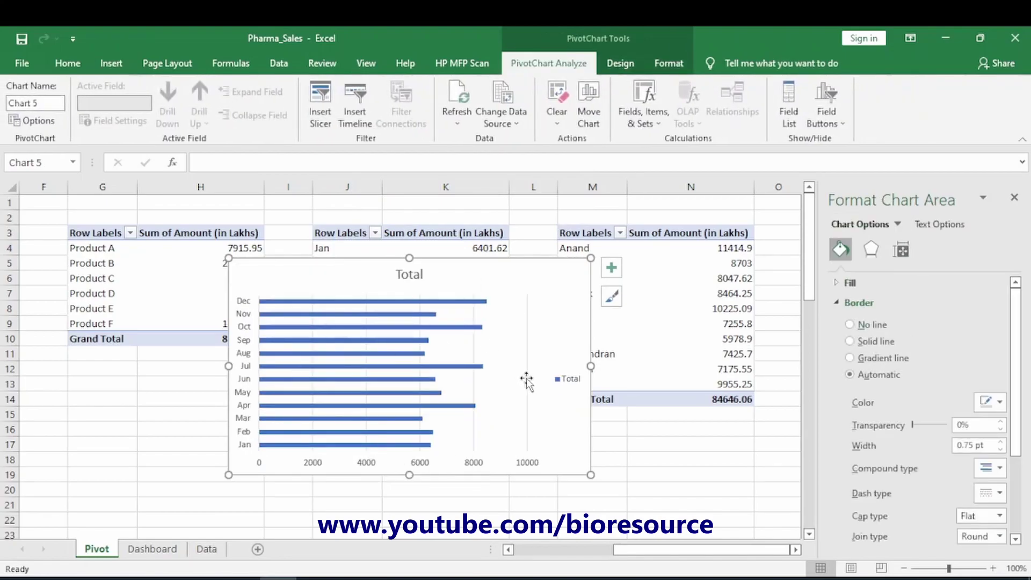
Remove the legend, gridlines and value axis, and show value labels on the month bars
click(567, 378)
key(Delete)
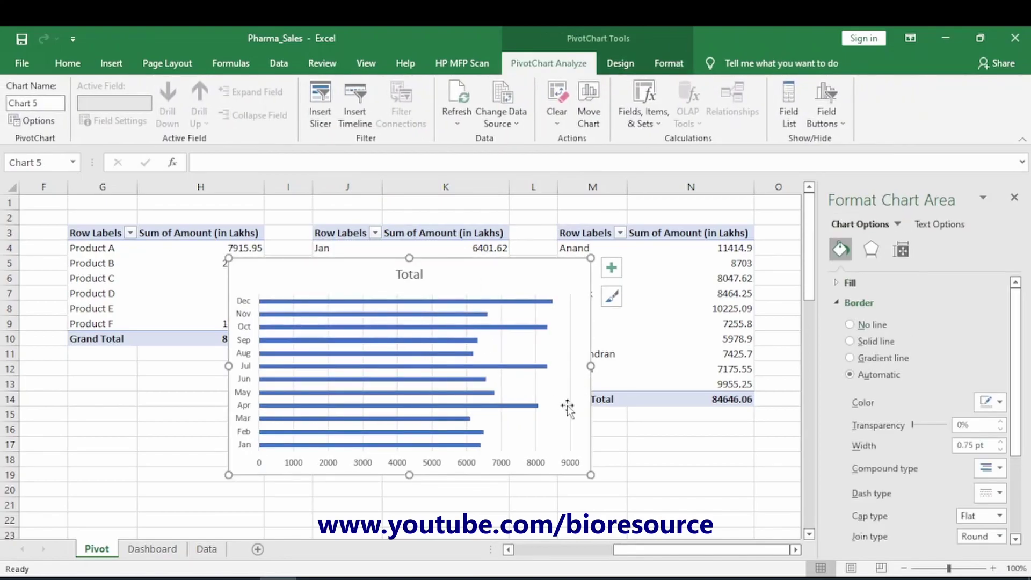
click(571, 430)
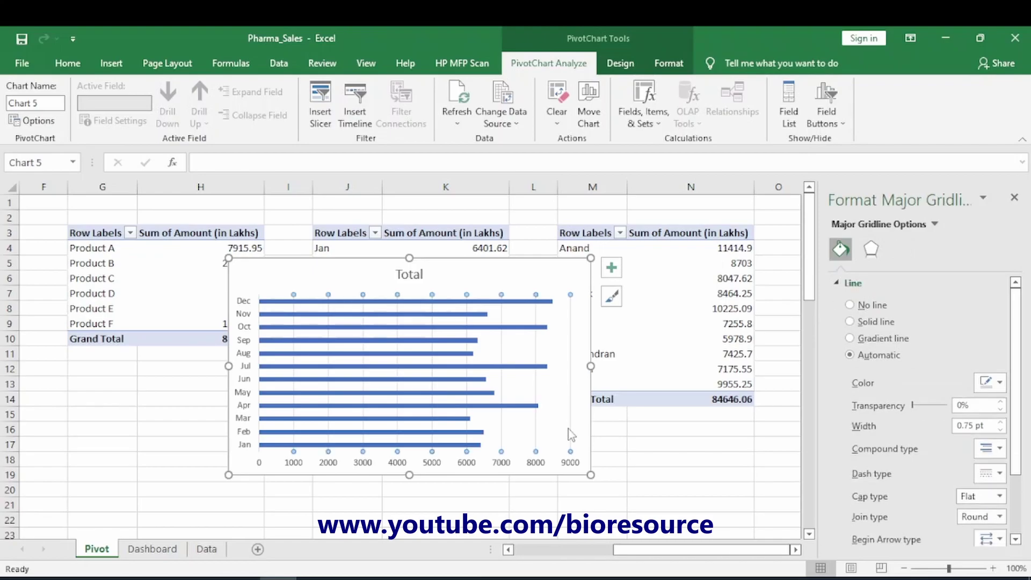
key(Delete)
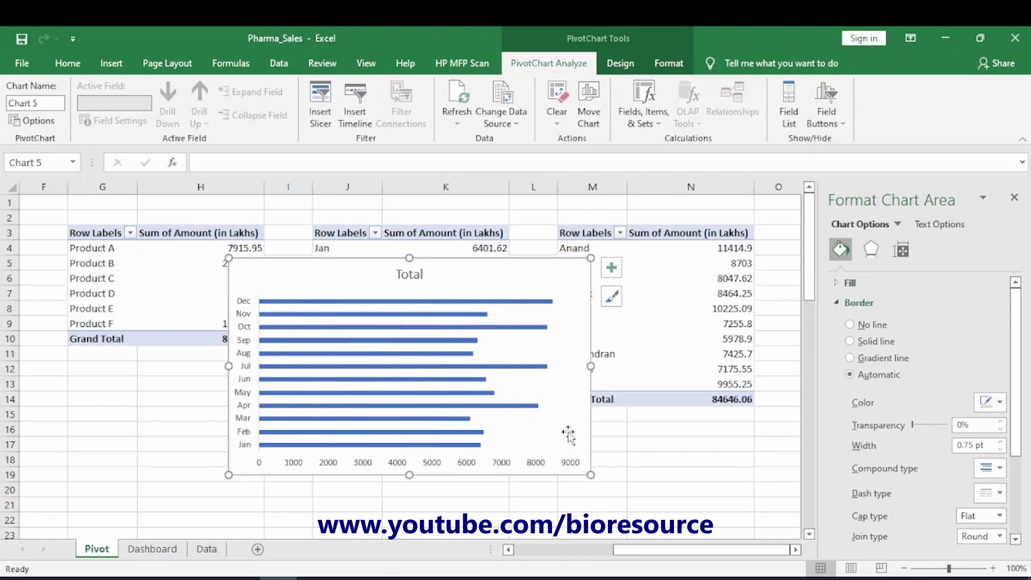
click(505, 471)
key(Delete)
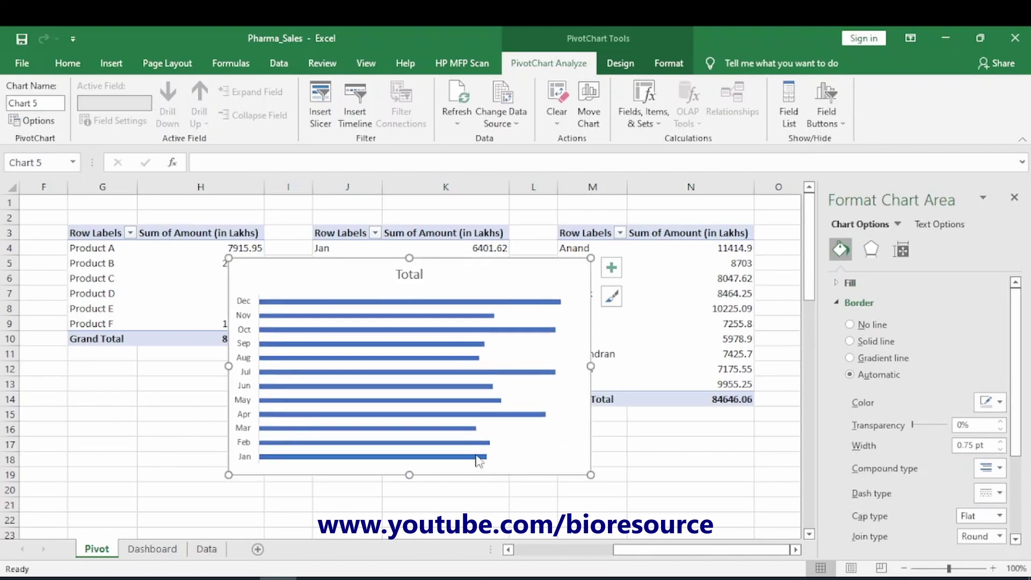
click(613, 270)
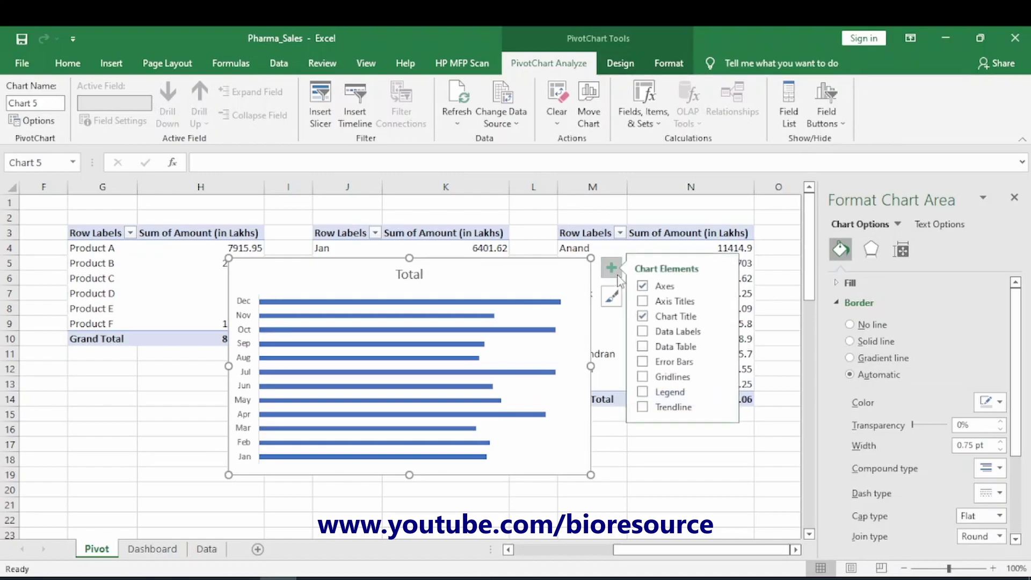
click(650, 332)
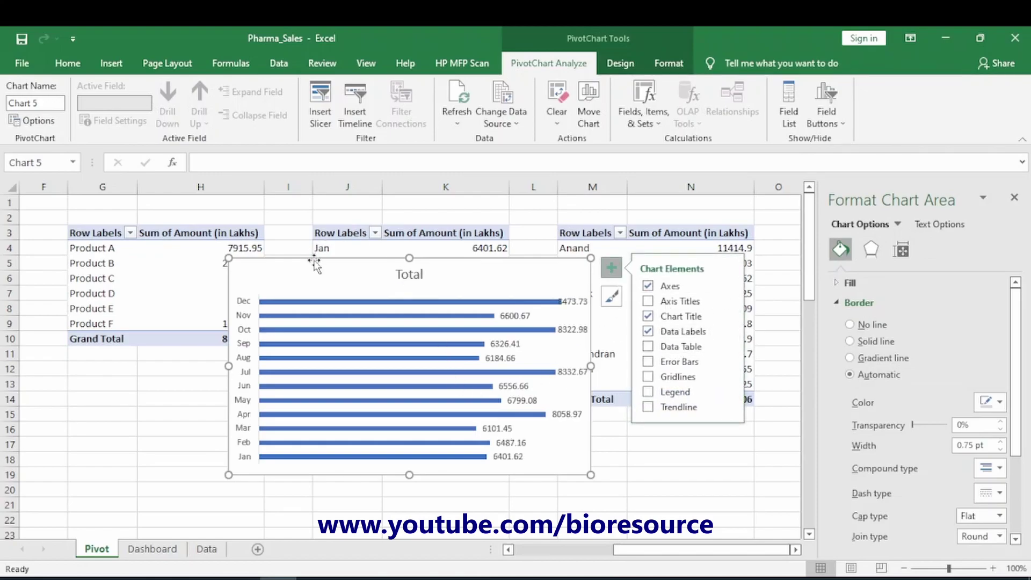
Retitle the chart 'Month wise Sales' and cut it for the Dashboard sheet
click(408, 275)
double_click(412, 277)
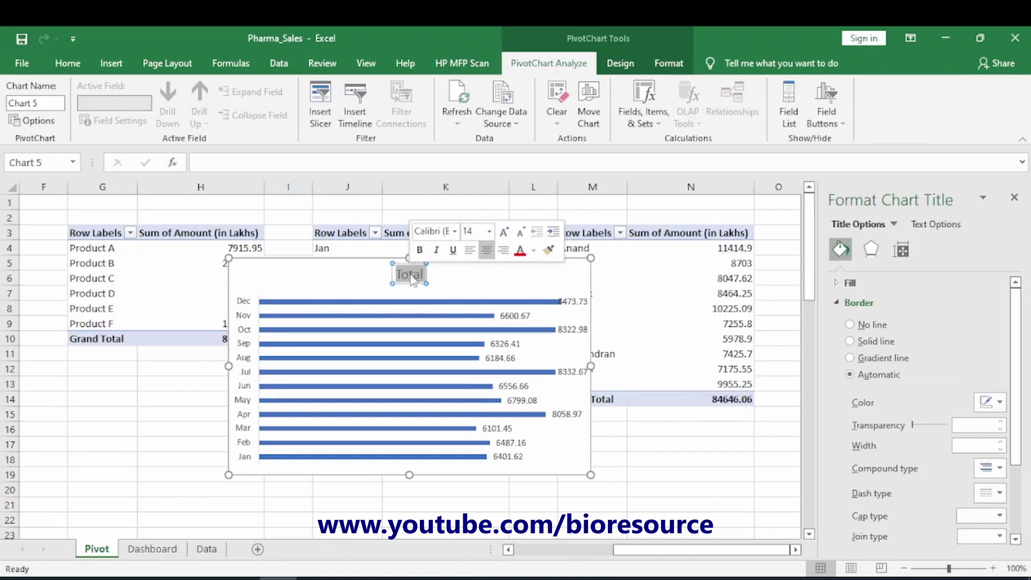
text(Month)
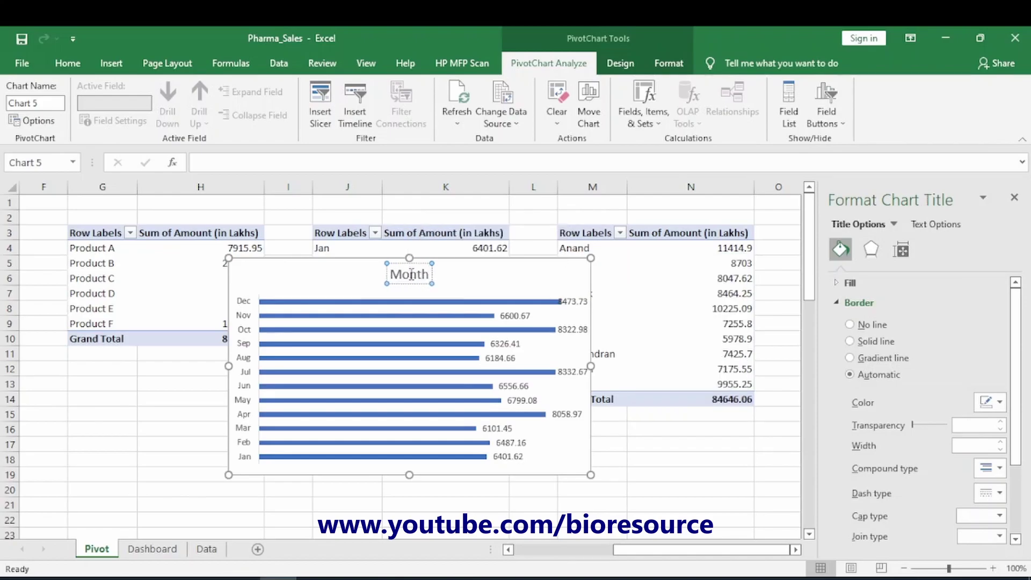
text( wise Sales)
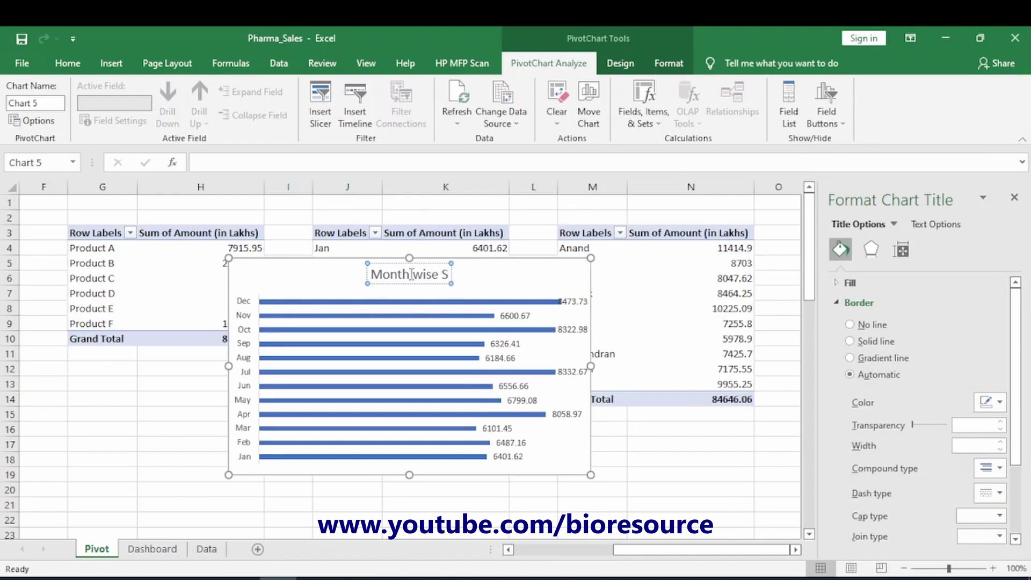
click(396, 490)
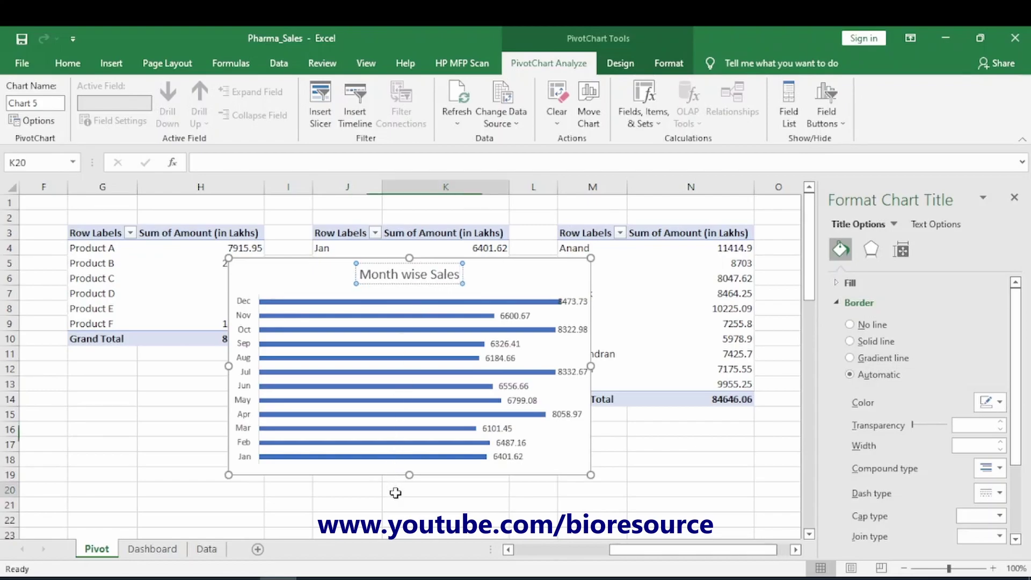
click(348, 260)
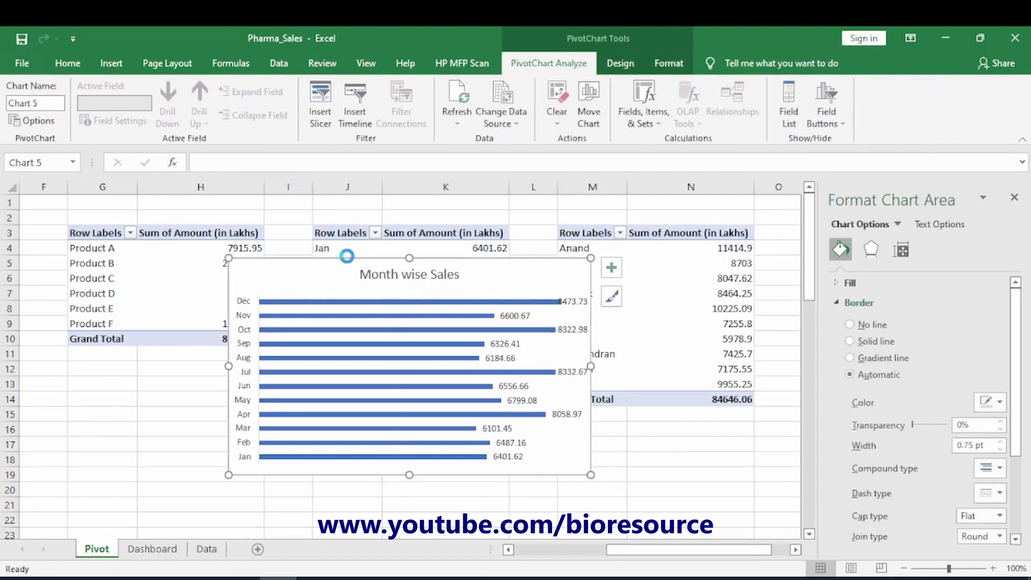
key(ctrl+x)
click(152, 549)
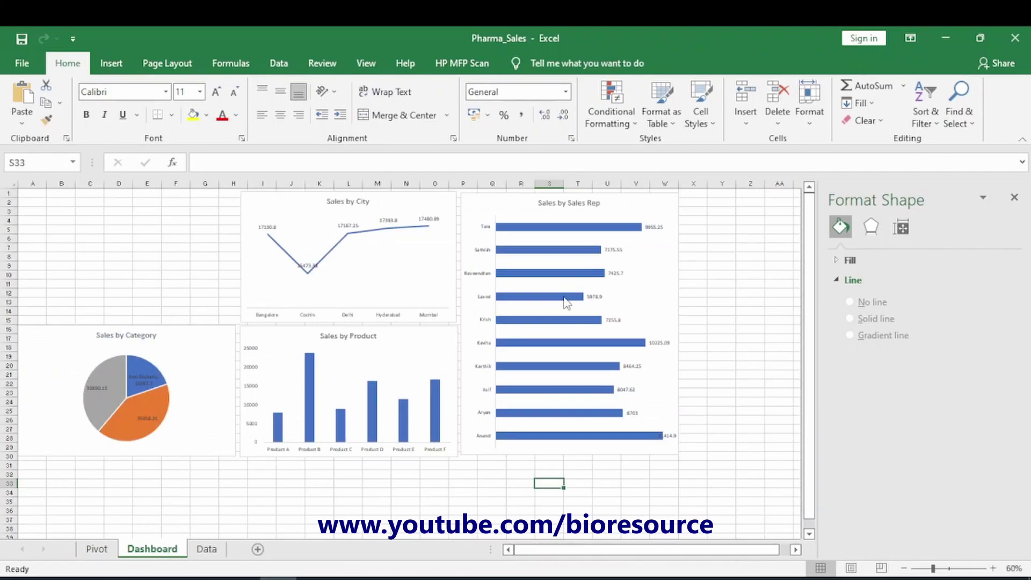
Paste the Month wise Sales chart at column X, row 1 and stretch it taller
click(749, 275)
key(ctrl+v)
drag(728, 277, 668, 202)
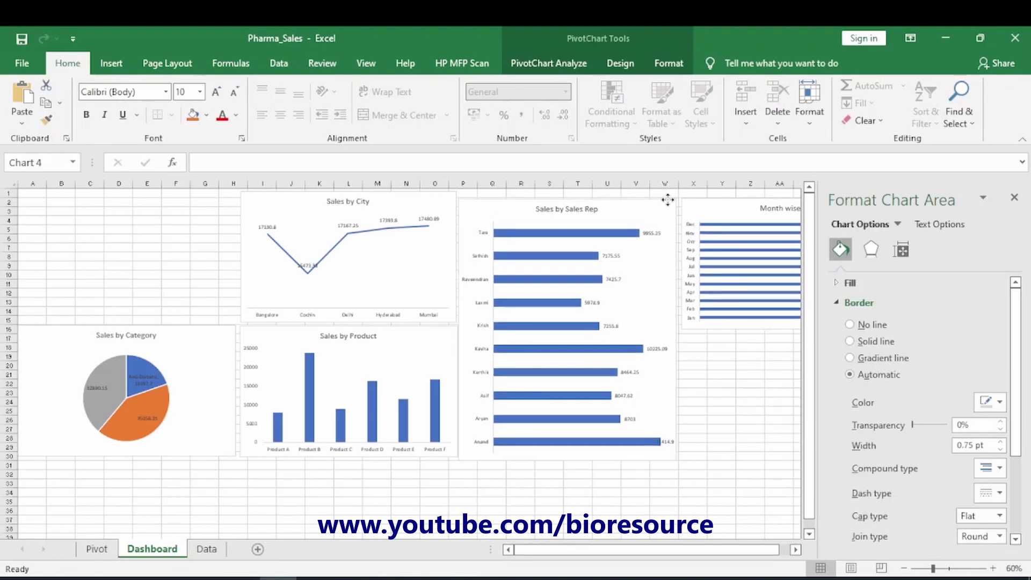
click(1014, 198)
click(742, 325)
drag(792, 329, 785, 458)
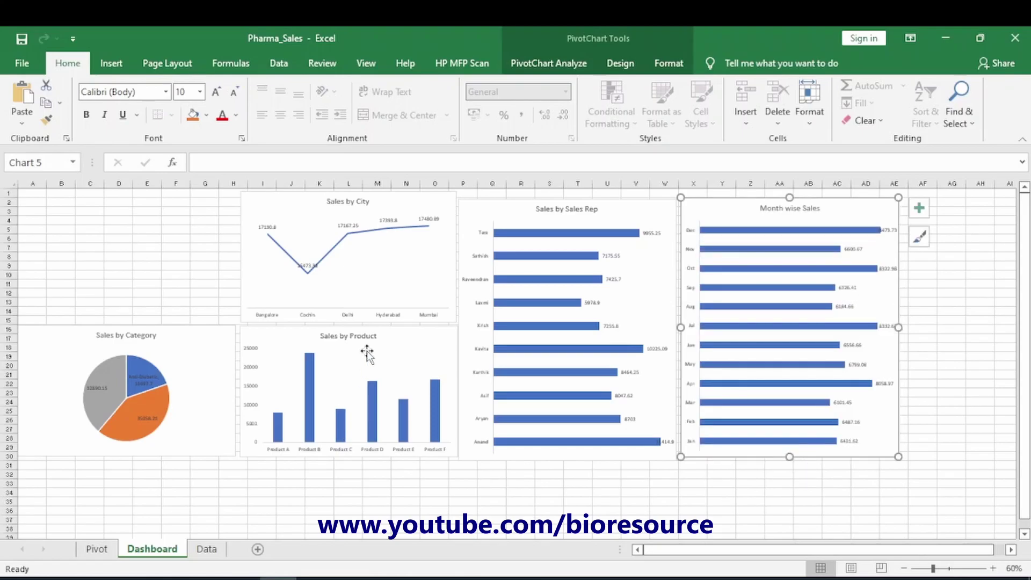
Enlarge the plot area of the Sales by City chart
drag(333, 298, 74, 215)
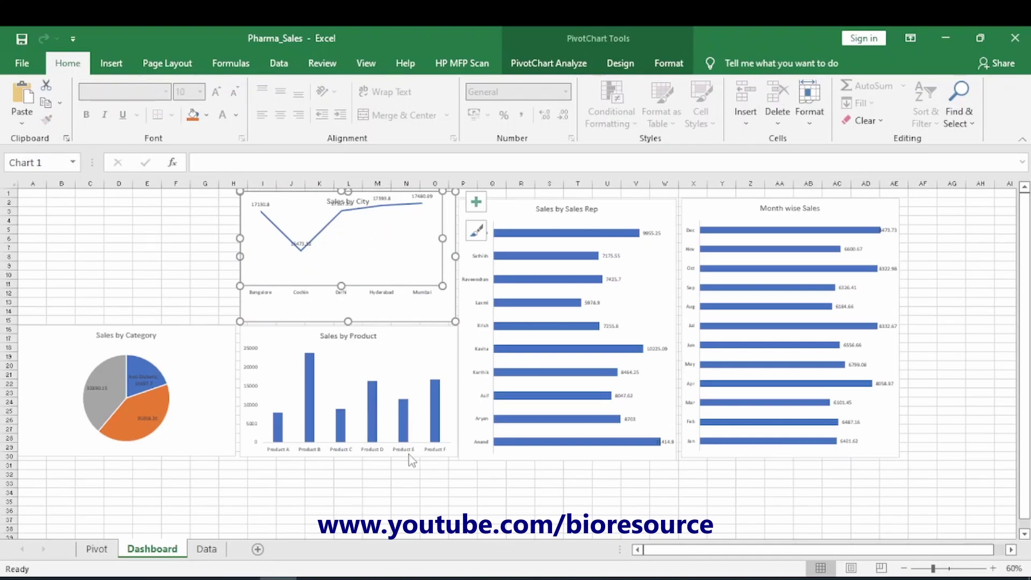
click(329, 225)
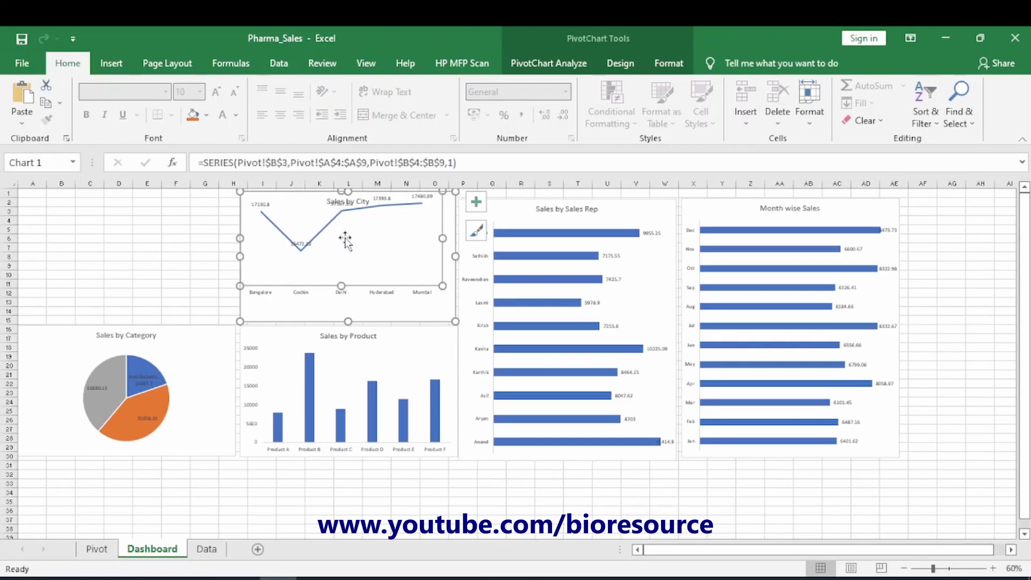
click(335, 231)
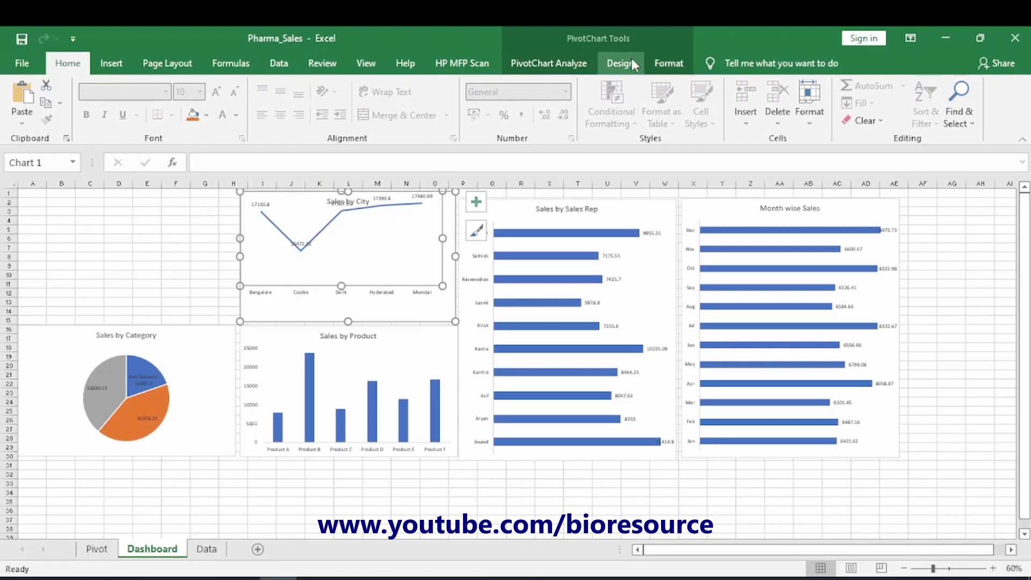
click(629, 63)
click(588, 62)
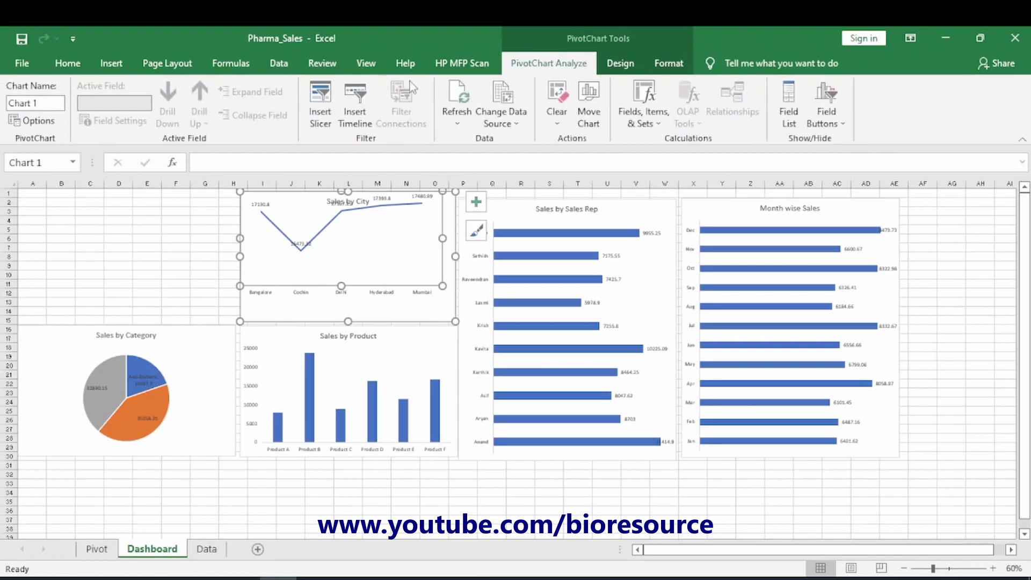
Insert a Months slicer, move it top-left, widen it, and set 3 button columns
click(324, 94)
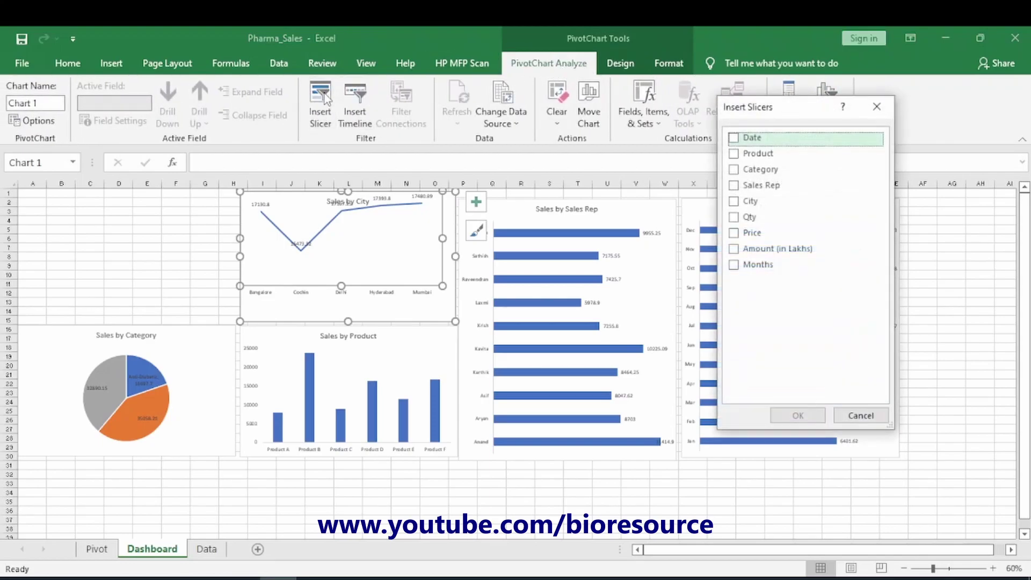
click(734, 265)
click(803, 415)
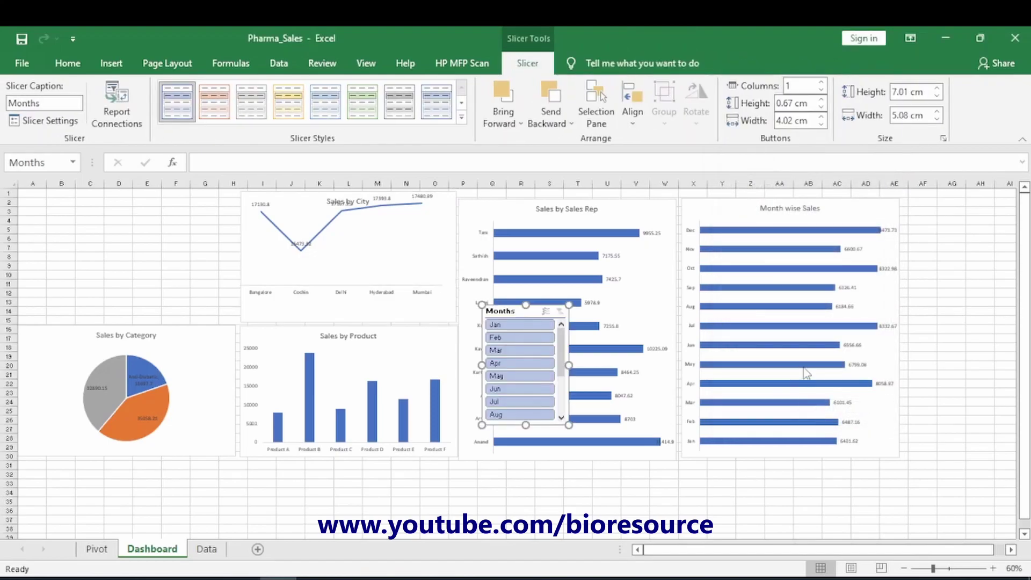
drag(519, 311, 60, 201)
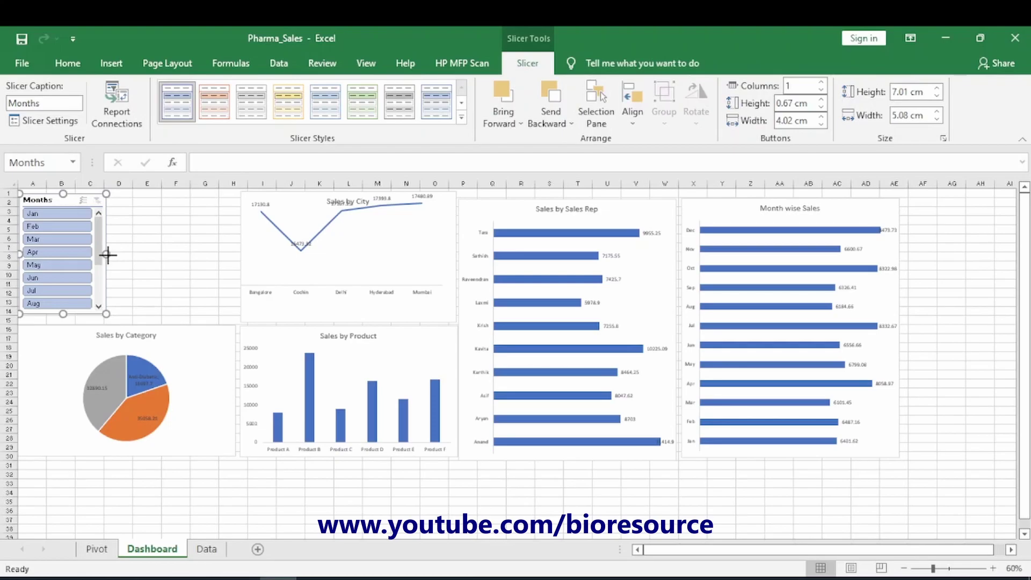
drag(107, 255, 134, 256)
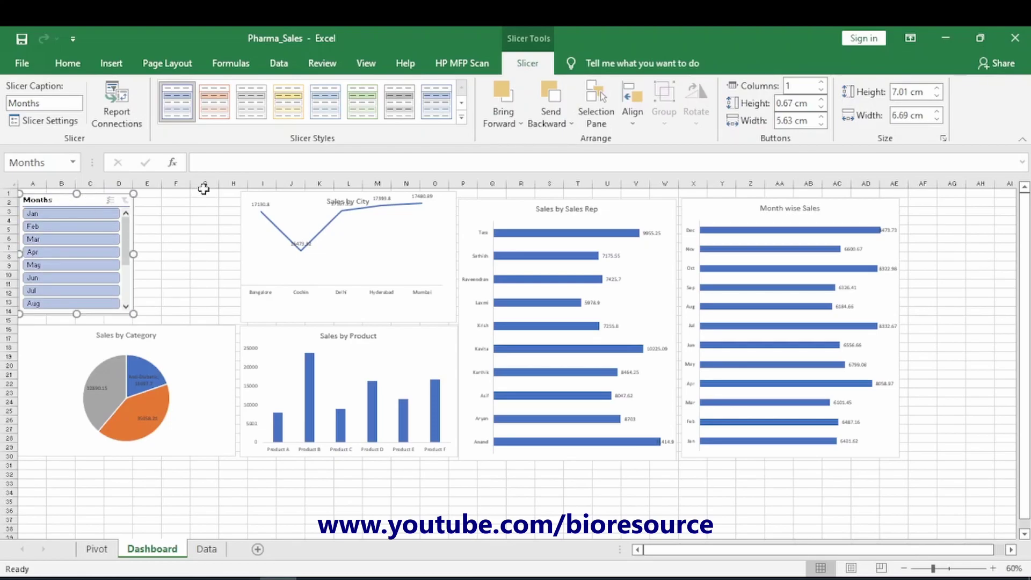
click(821, 82)
click(821, 82)
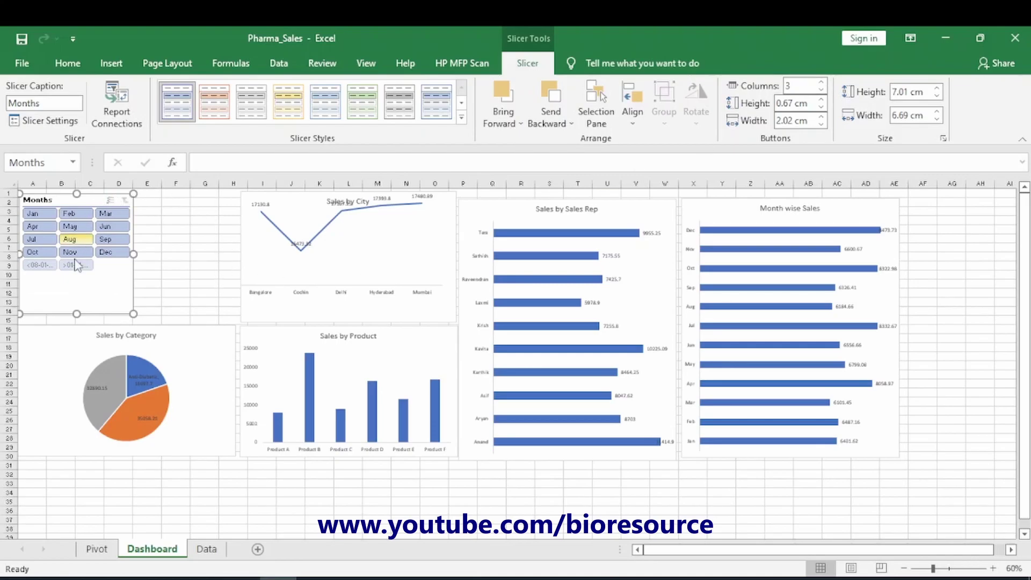
Enable 'Hide items with no data' on the Months slicer and make it shorter and wider
right_click(87, 201)
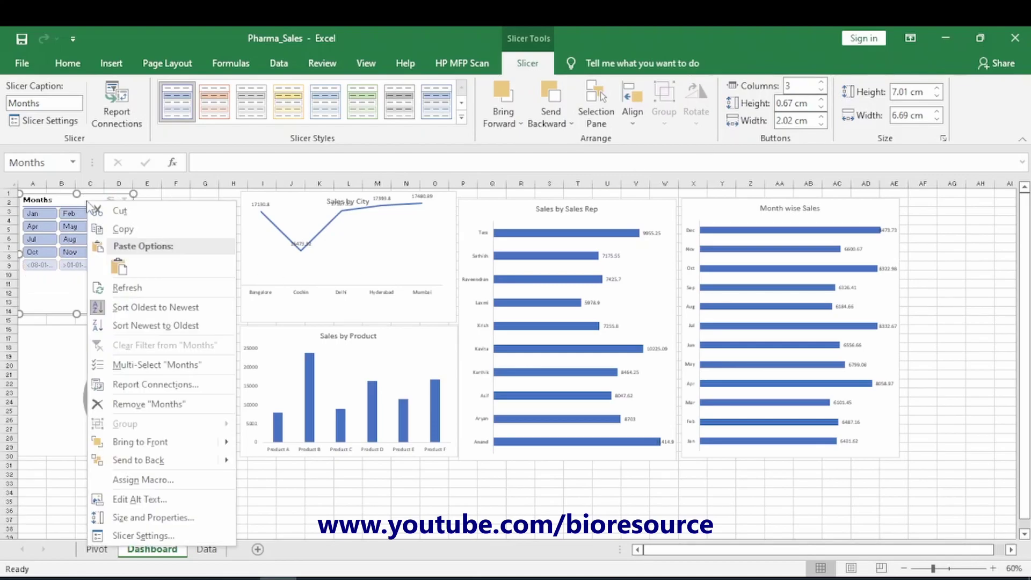
click(144, 537)
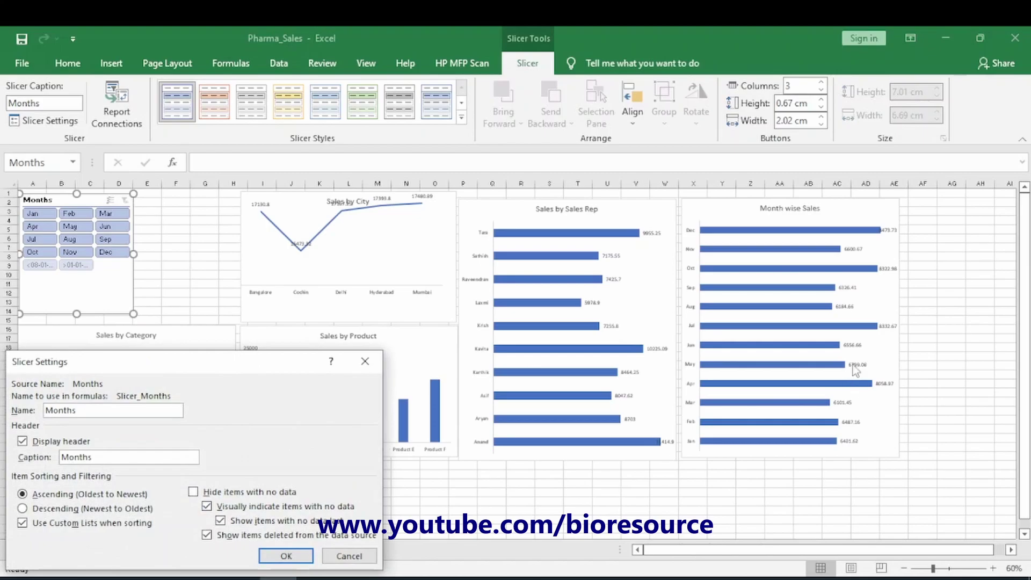
click(193, 493)
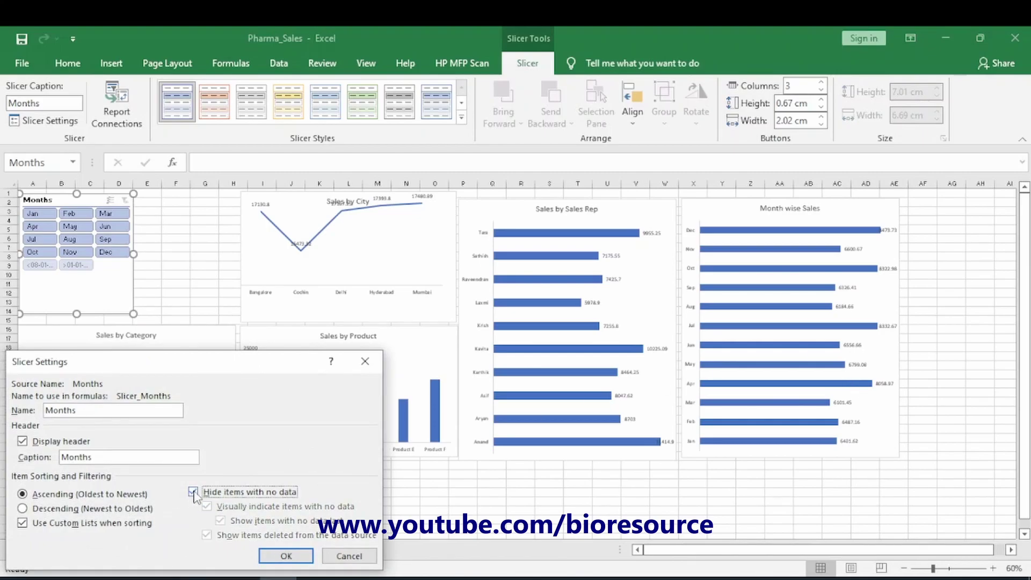
click(289, 554)
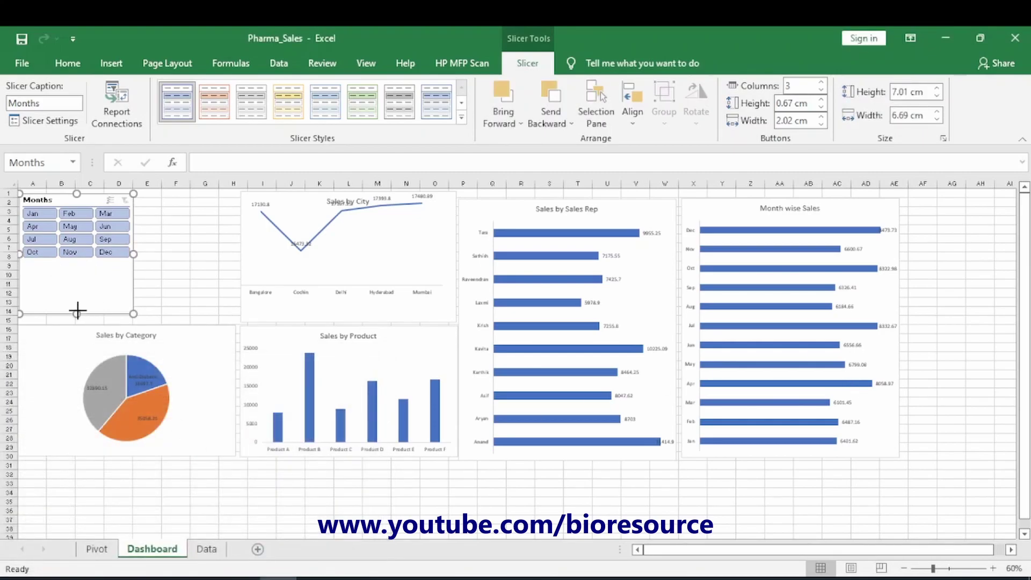
drag(77, 311, 77, 264)
drag(133, 228, 215, 224)
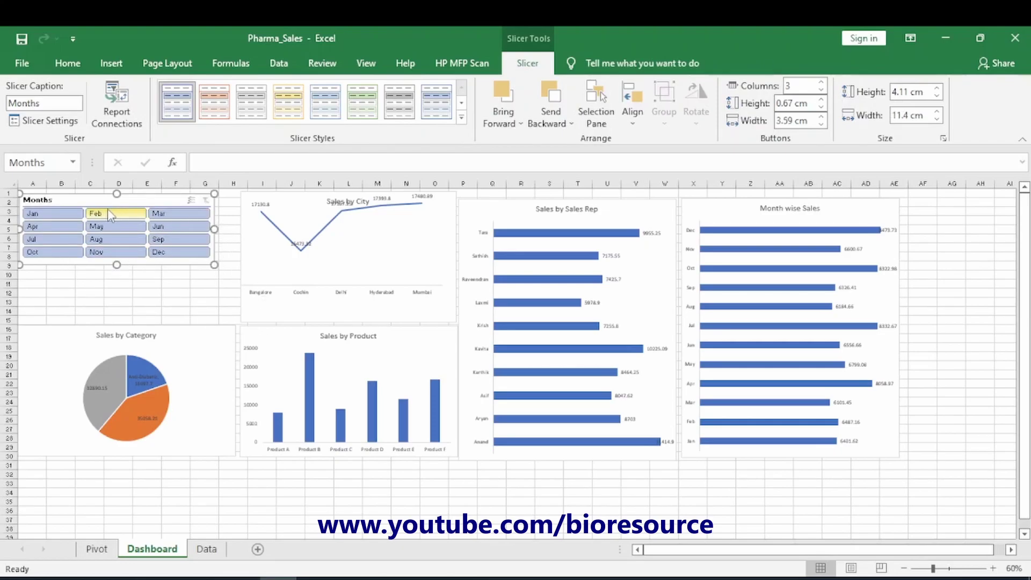
Link the Months slicer to the Products and SalesRep pivots and move Sales by Category under it
click(113, 104)
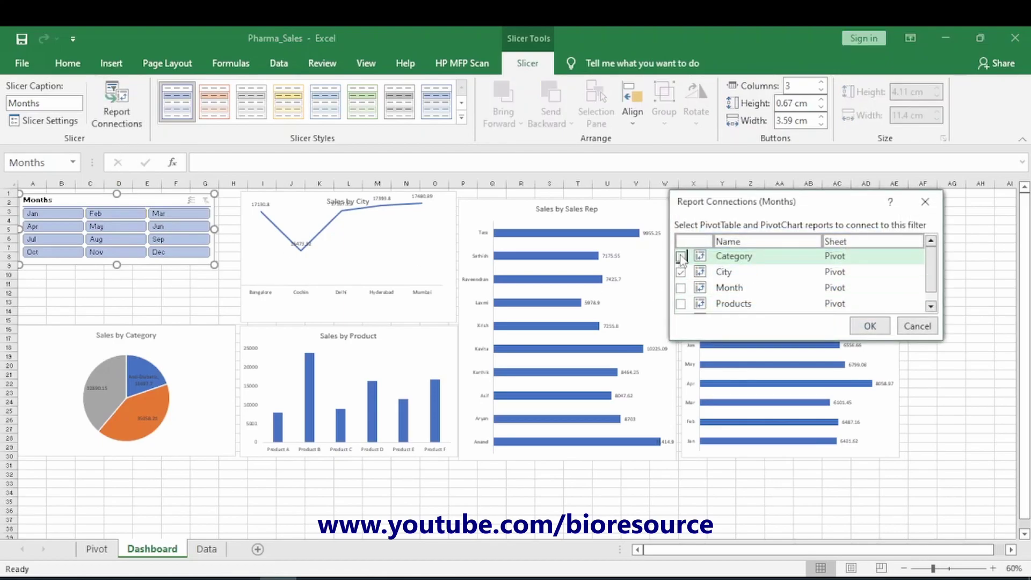
click(682, 304)
scroll(681, 307, down, 1)
click(681, 306)
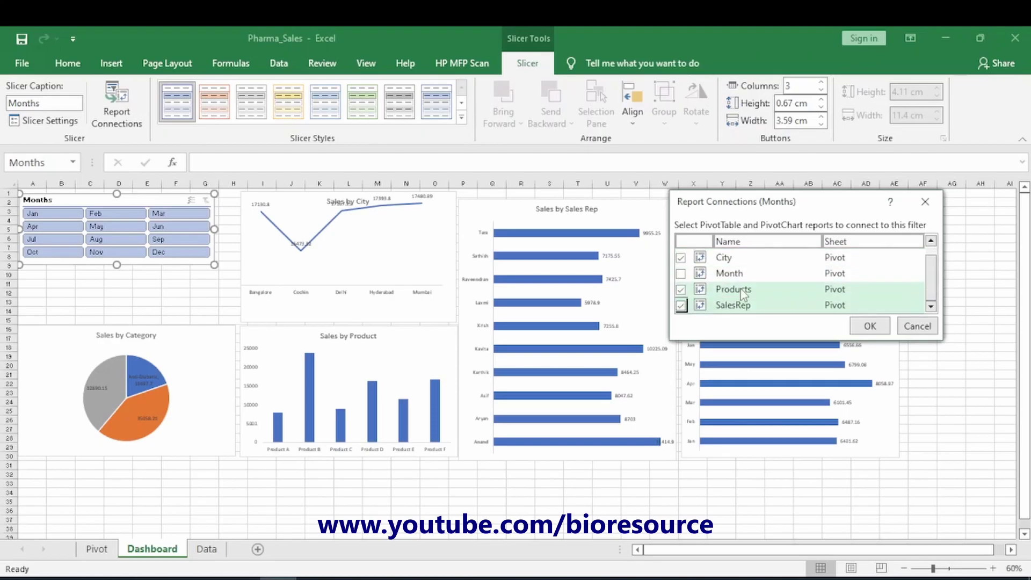
click(869, 327)
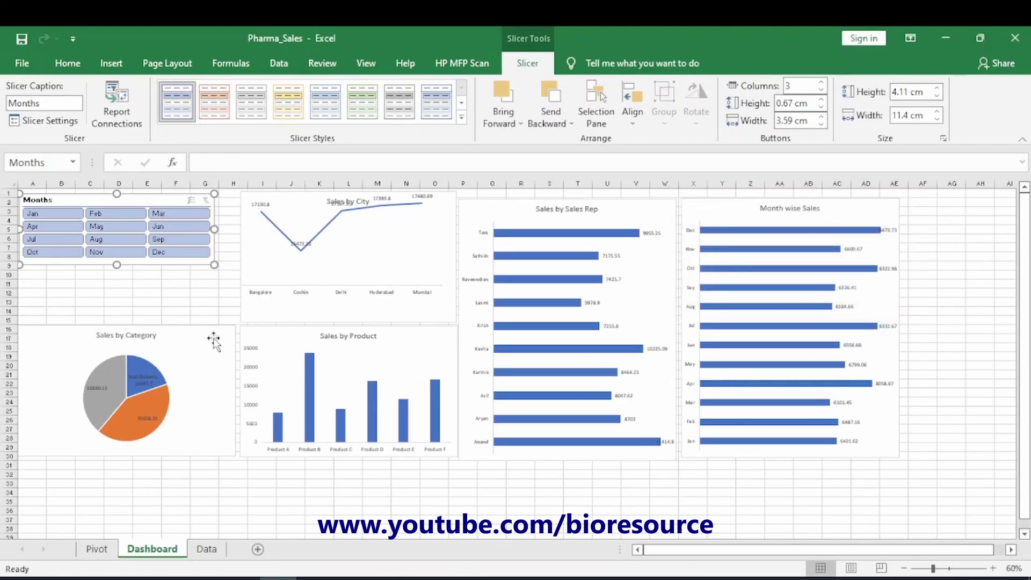
drag(213, 321, 217, 274)
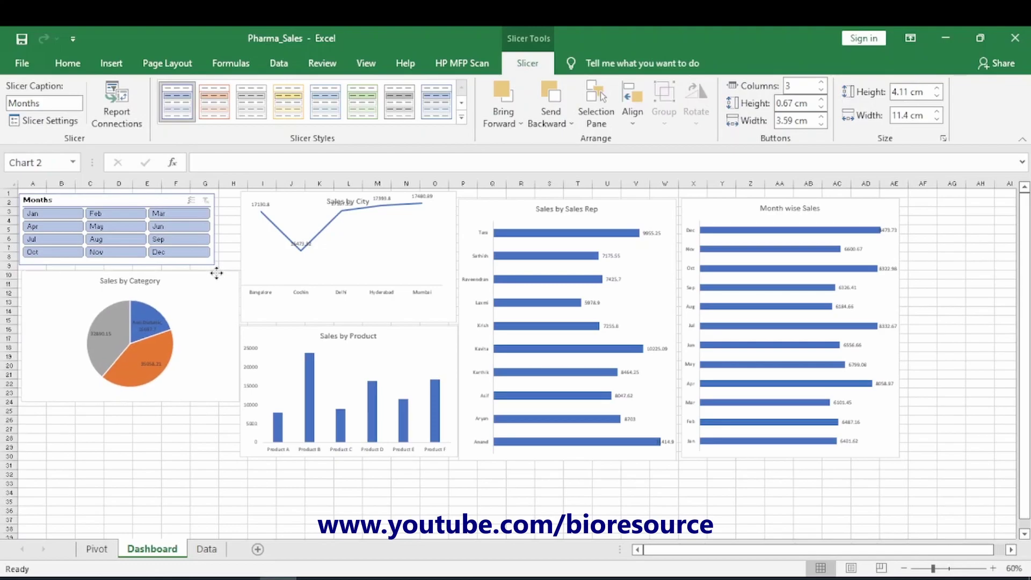